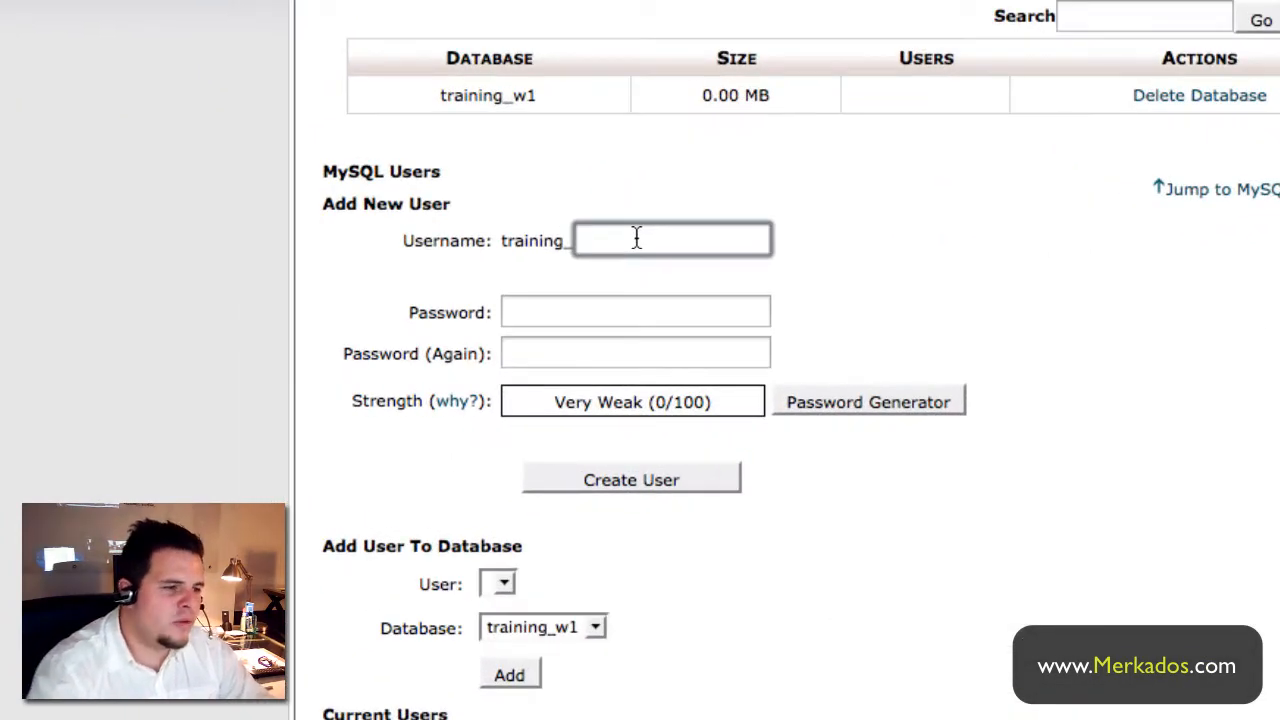
# - Enter username w1 and generate a Very Strong password, confirming it has been copied
pyautogui.write('w1')
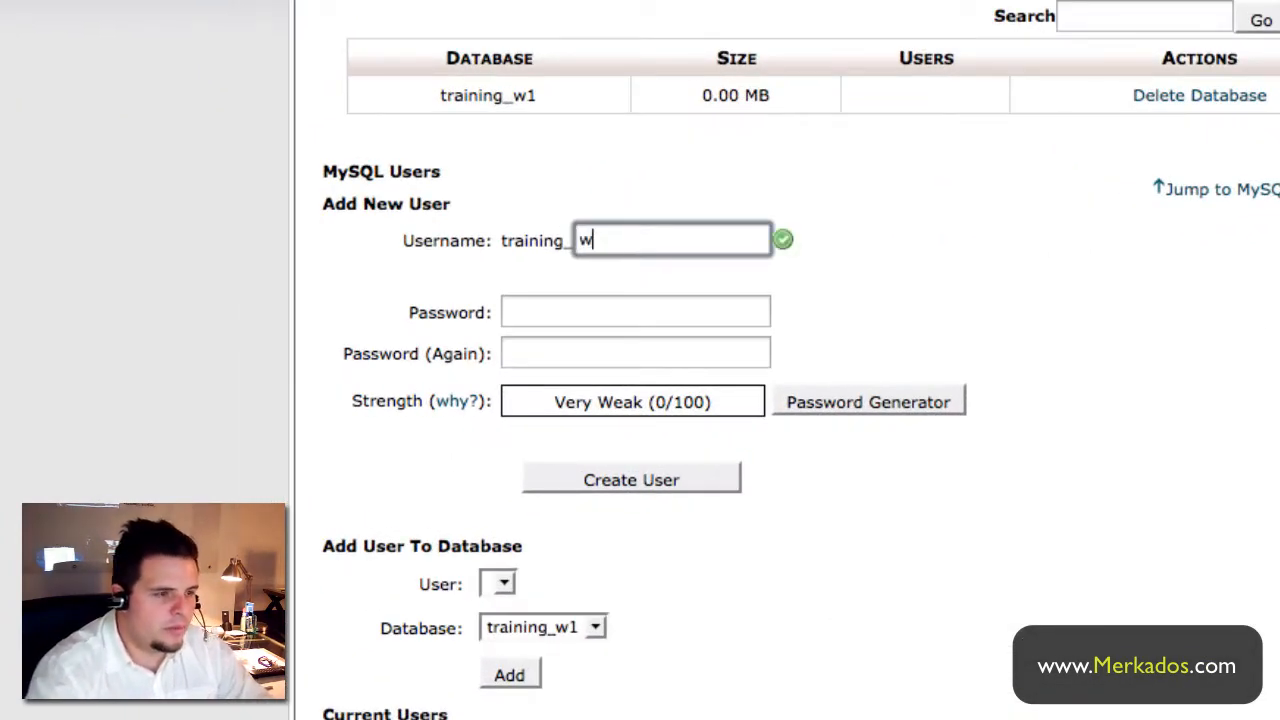
pyautogui.click(554, 312)
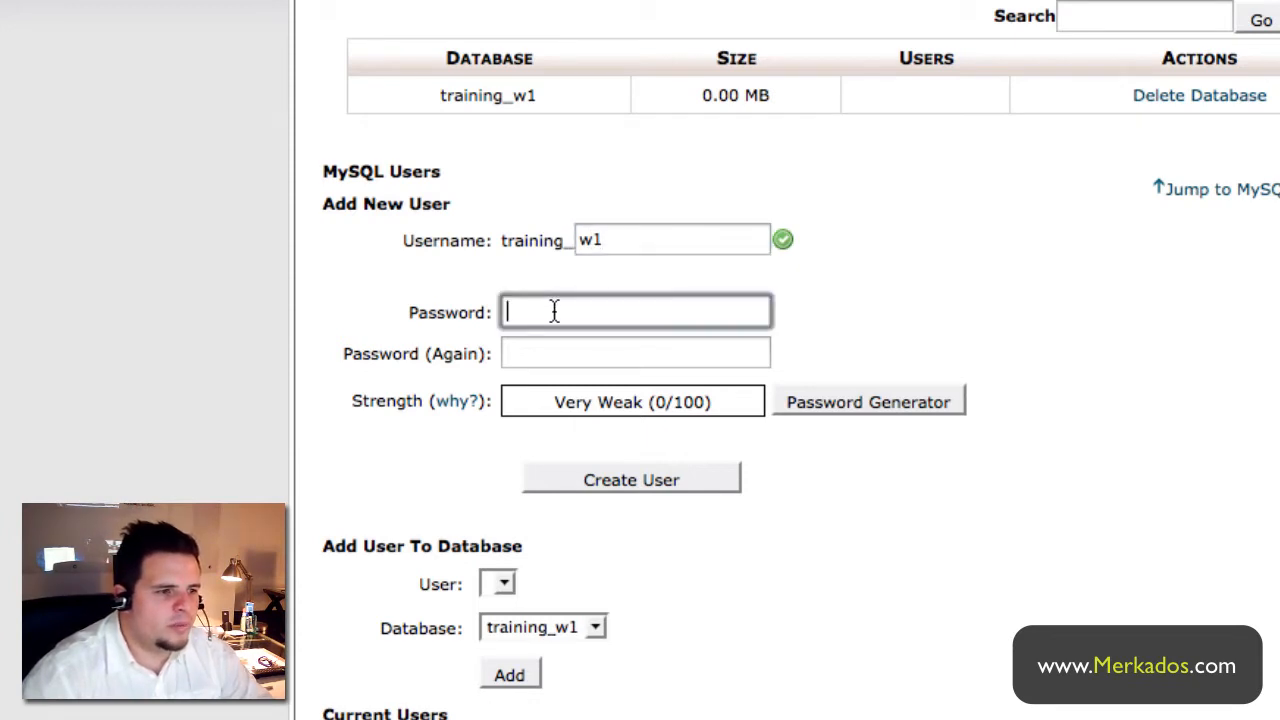
pyautogui.click(829, 401)
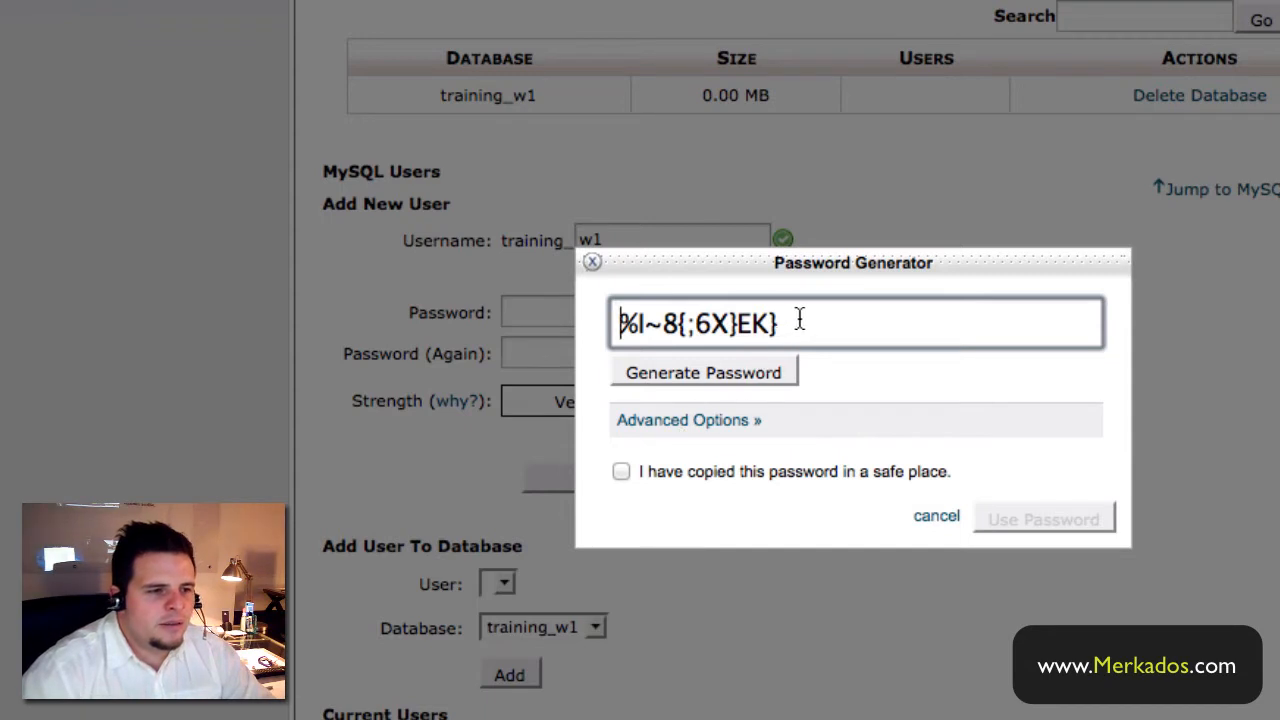
pyautogui.moveTo(800, 319); pyautogui.dragTo(544, 314)
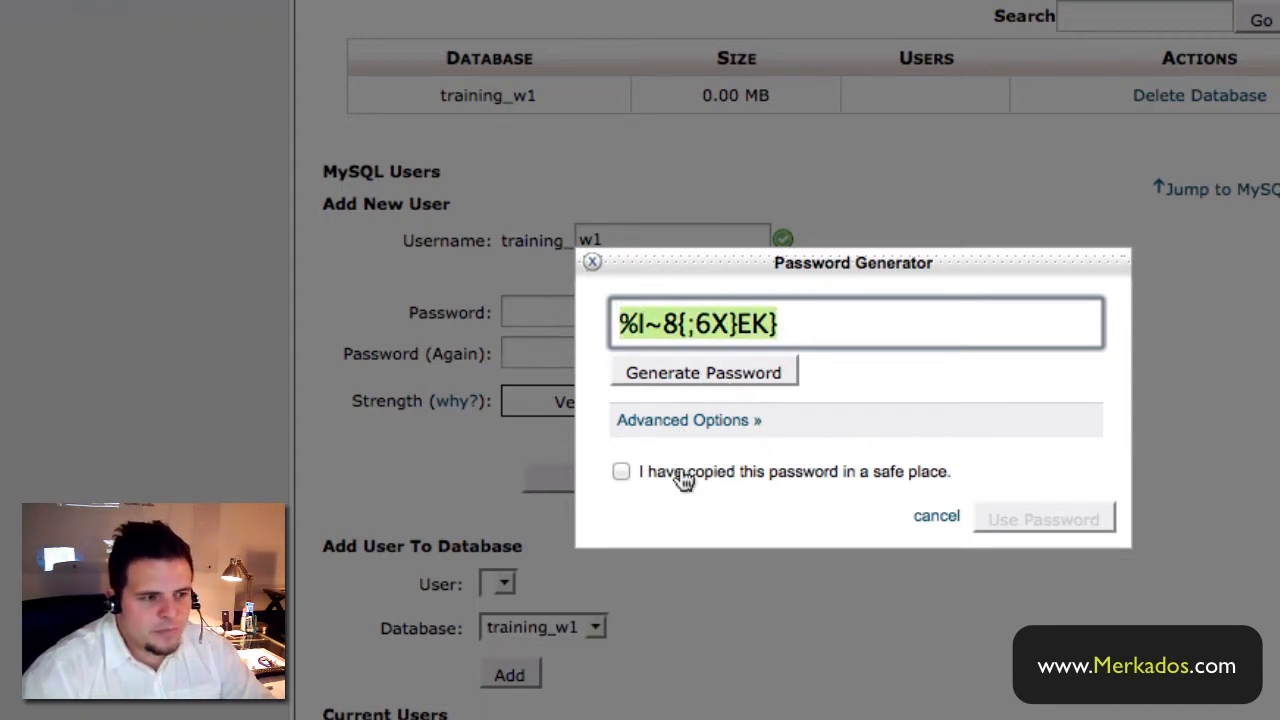
pyautogui.click(618, 470)
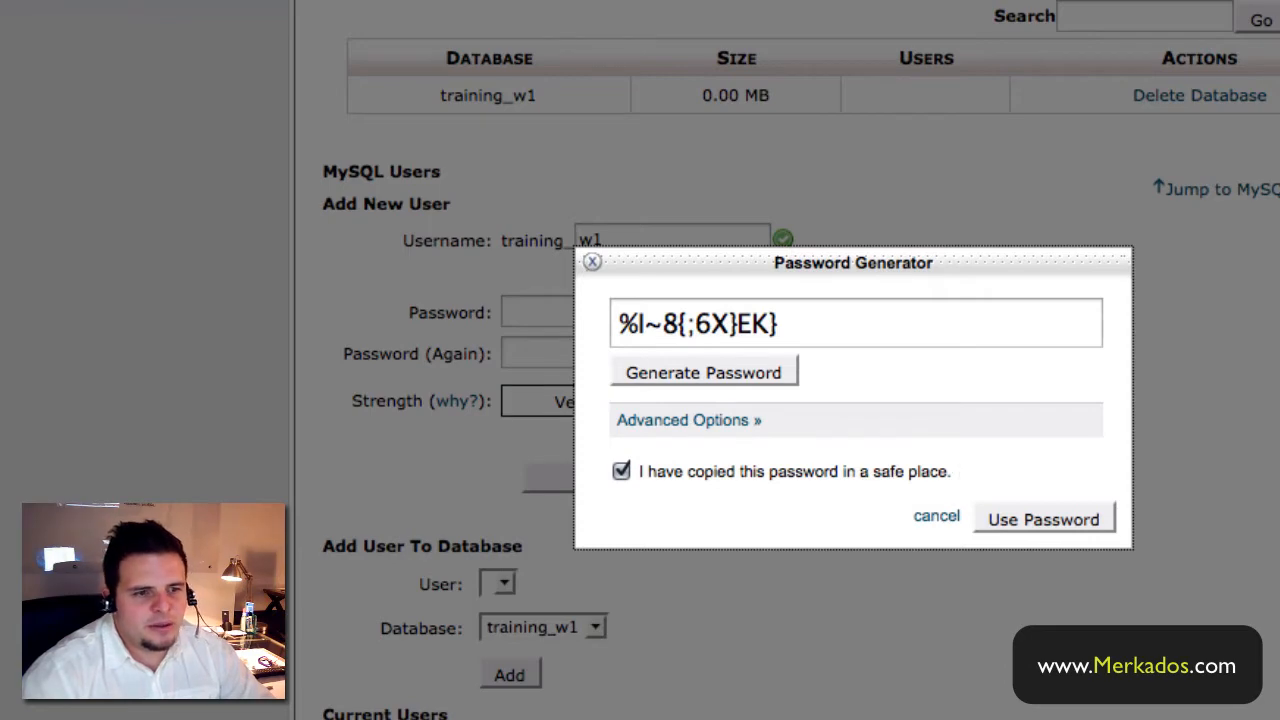
# - Save the generated password on a 'password:' line in the notes, then apply it to both fields
pyautogui.press('super+Tab')
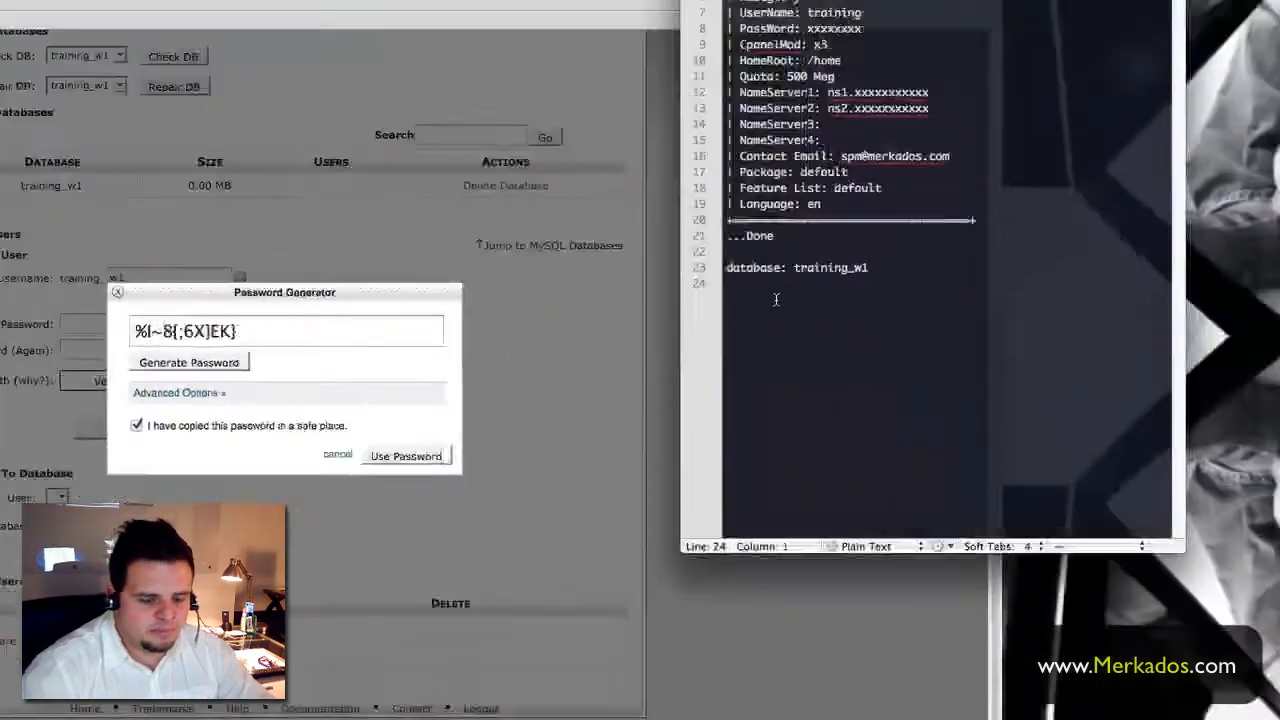
pyautogui.write('pas')
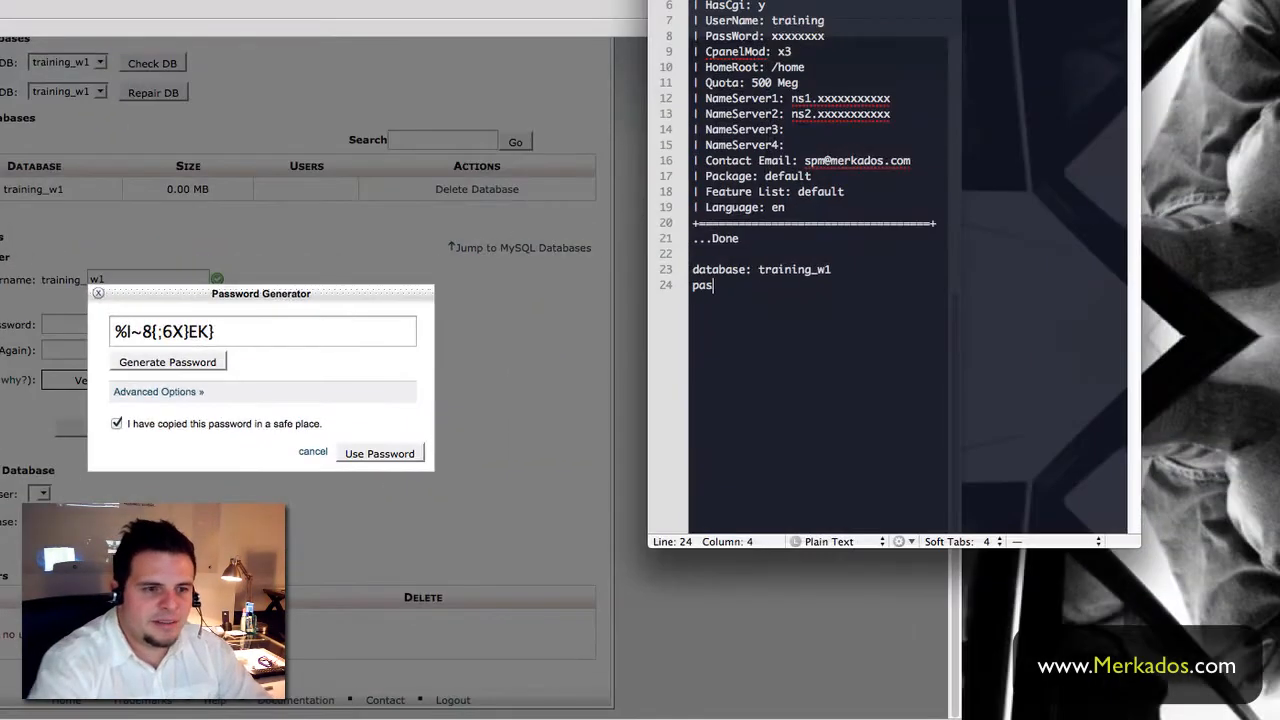
pyautogui.write('sword')
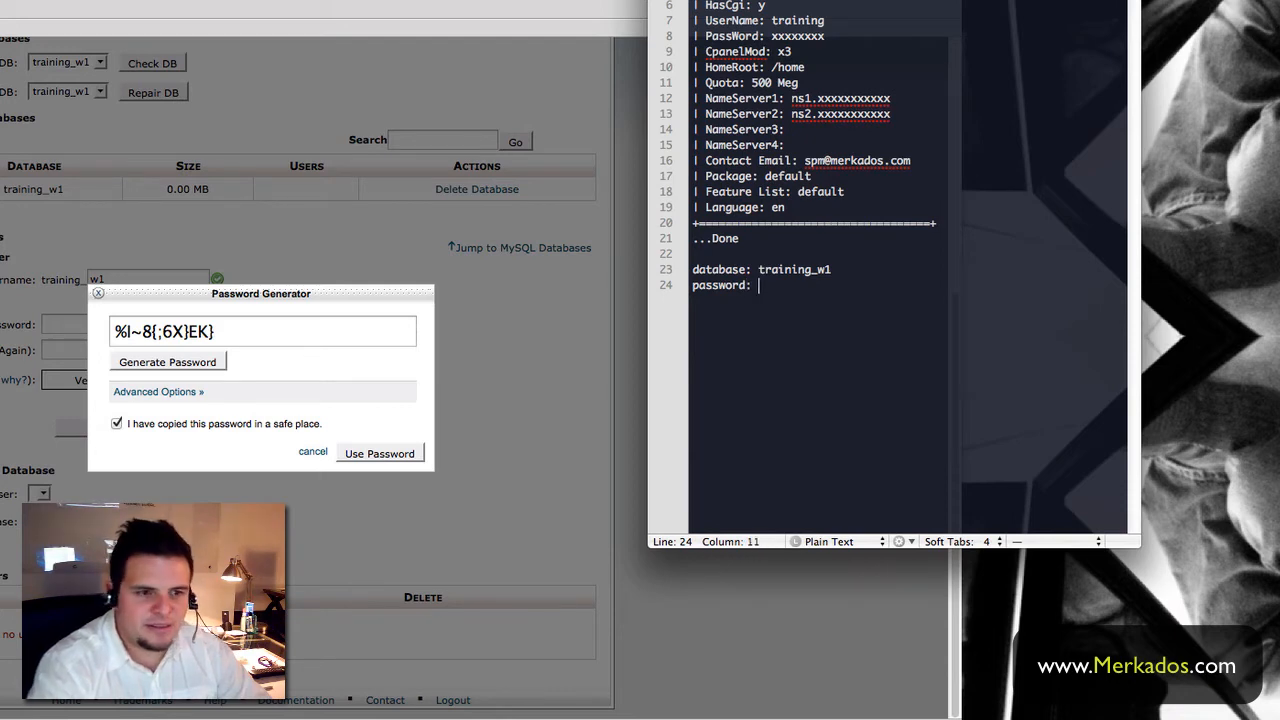
pyautogui.write(':')
pyautogui.press('super+v')
pyautogui.press('Return')
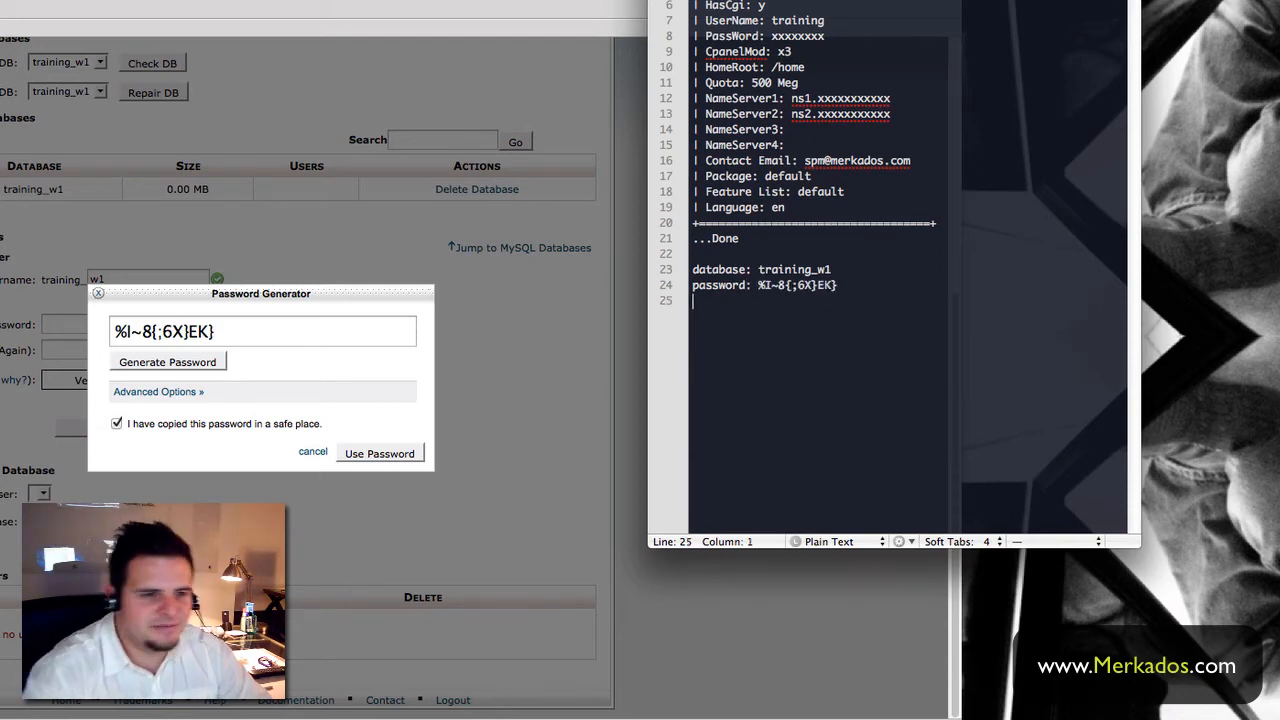
pyautogui.click(381, 455)
pyautogui.click(381, 455)
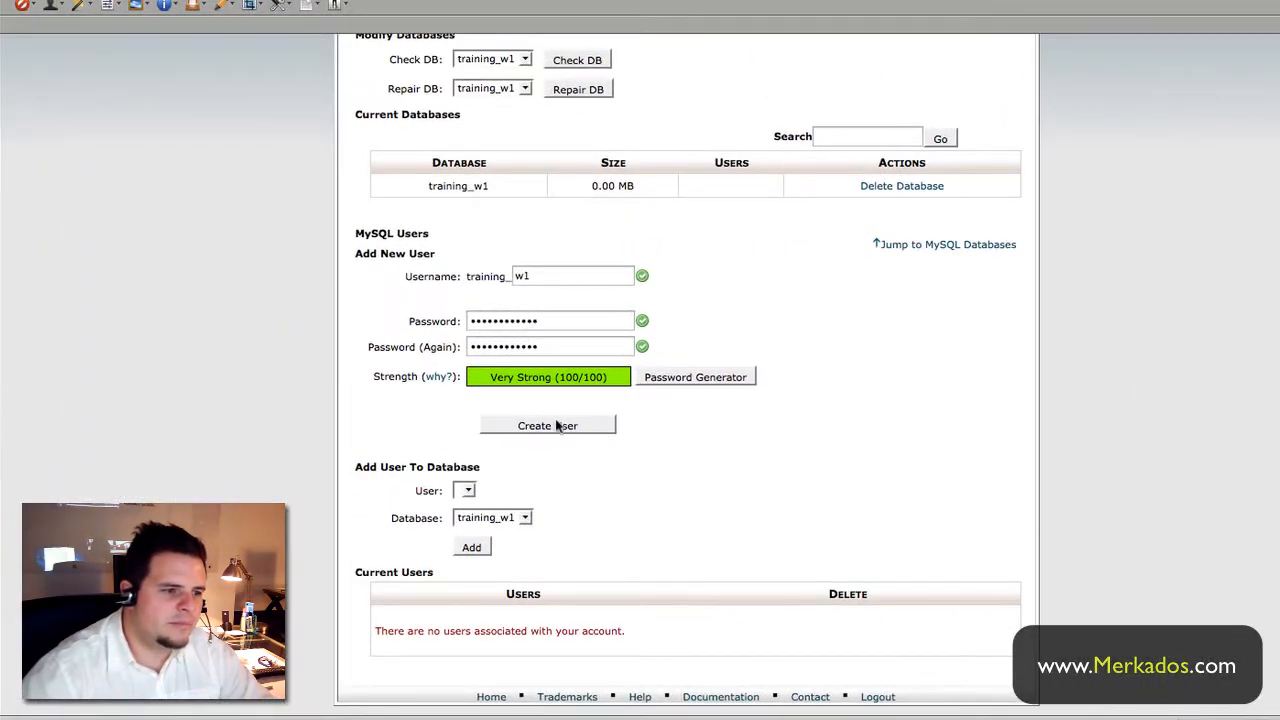
# - Create MySQL user training_w1 and paste its name on a 'username:' line in the notes
pyautogui.click(559, 425)
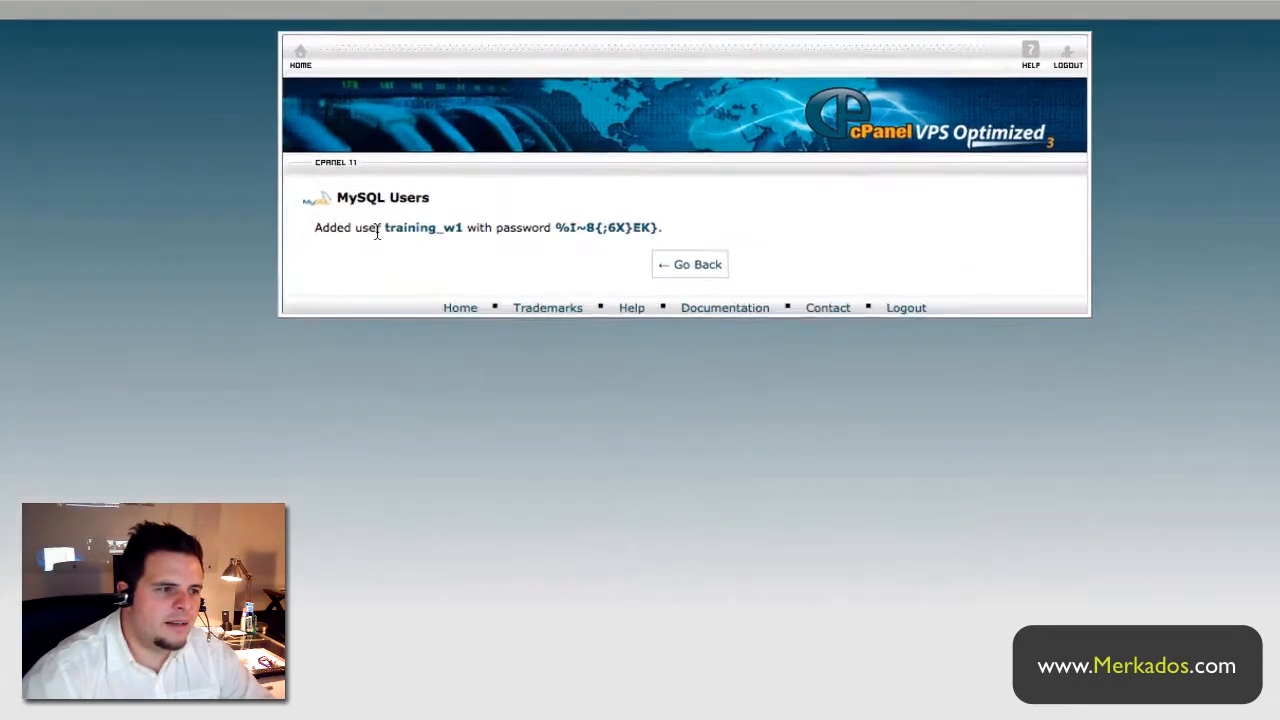
pyautogui.moveTo(385, 227); pyautogui.dragTo(462, 227)
pyautogui.press('super+c')
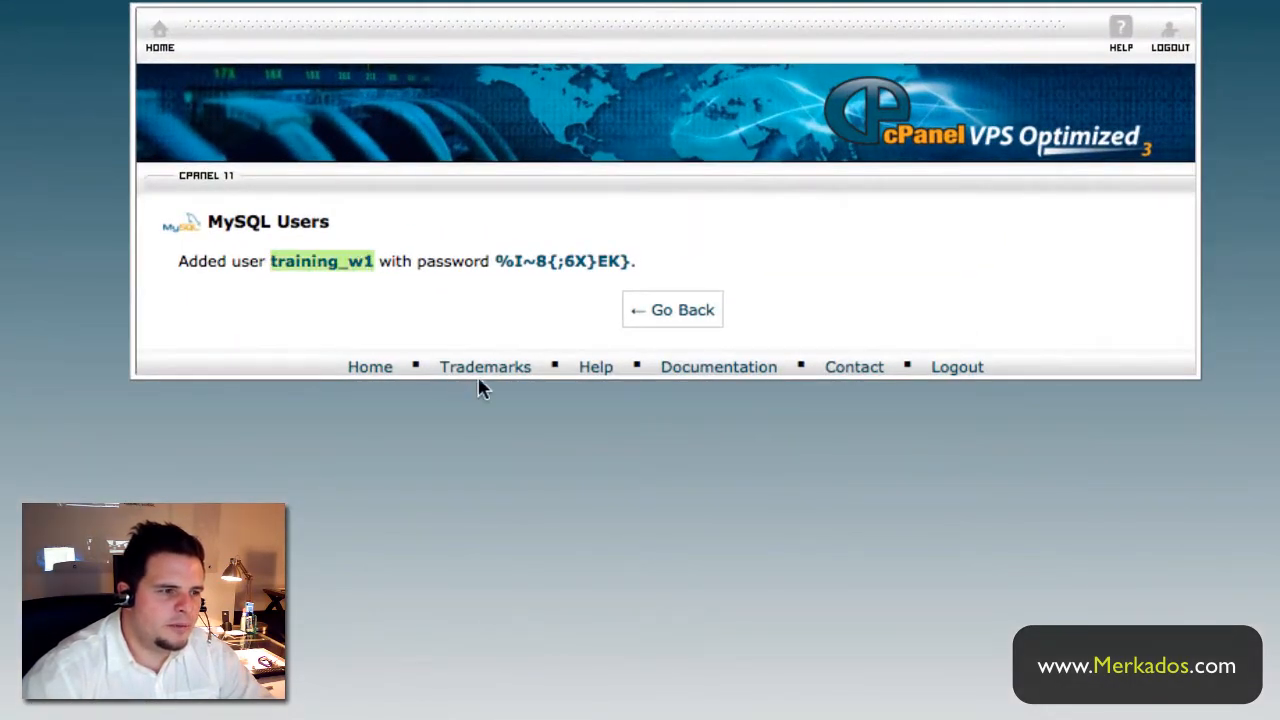
pyautogui.press('super+Tab')
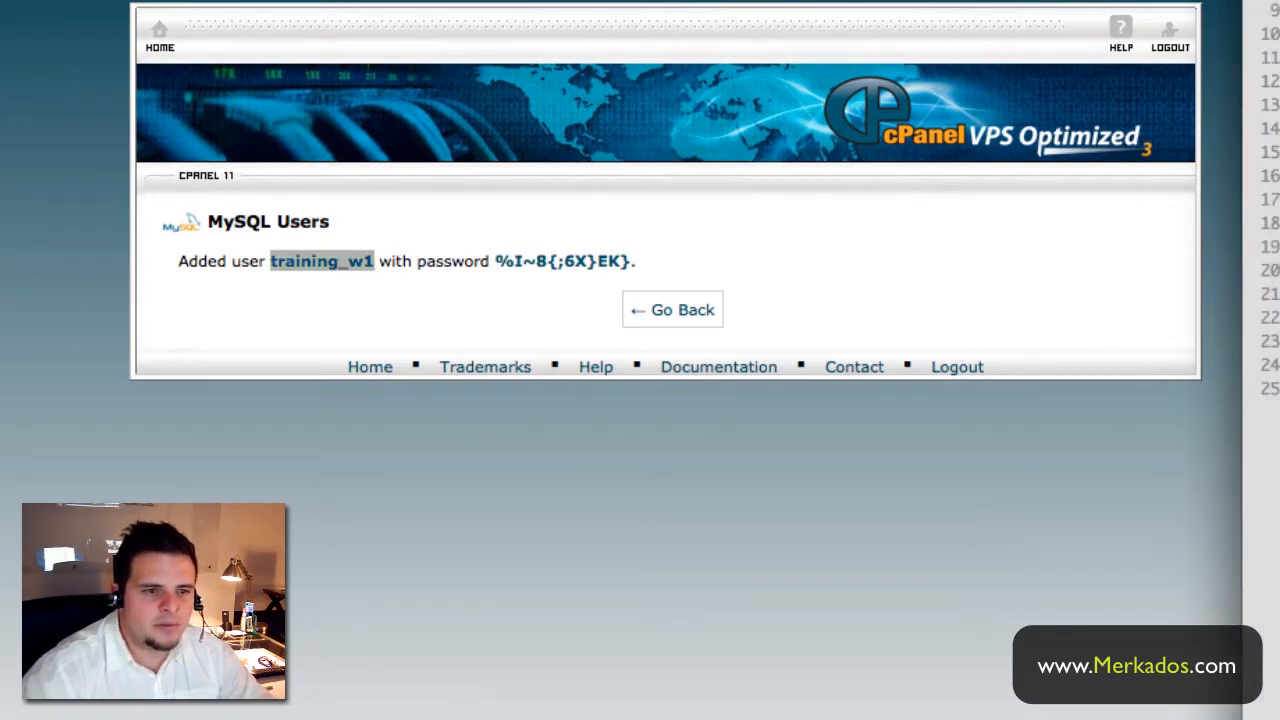
pyautogui.press('Return')
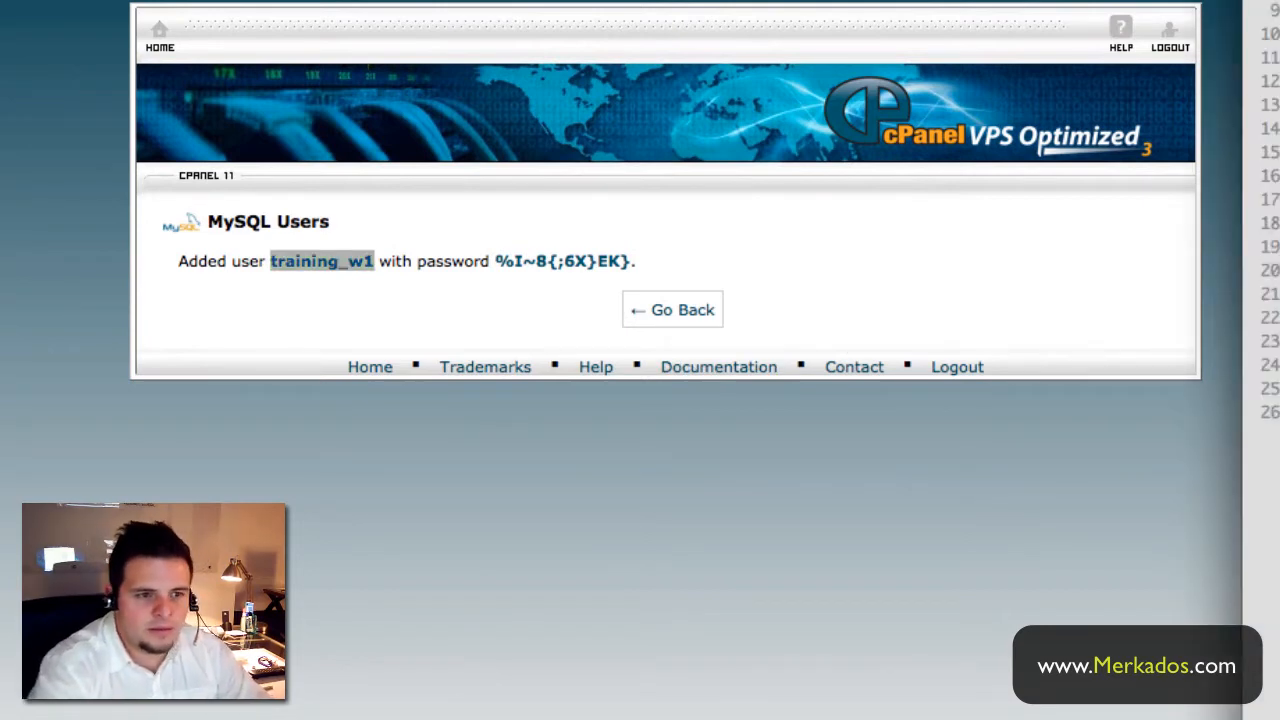
pyautogui.write('username:')
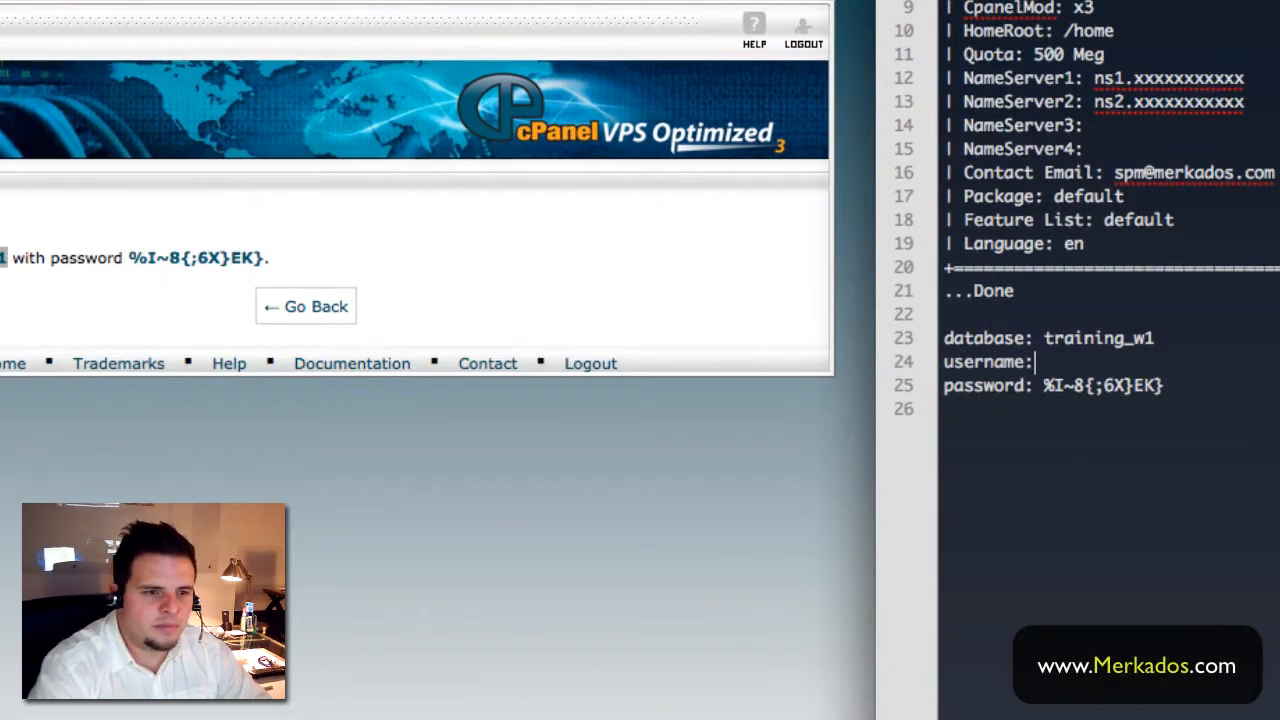
pyautogui.press('super+v')
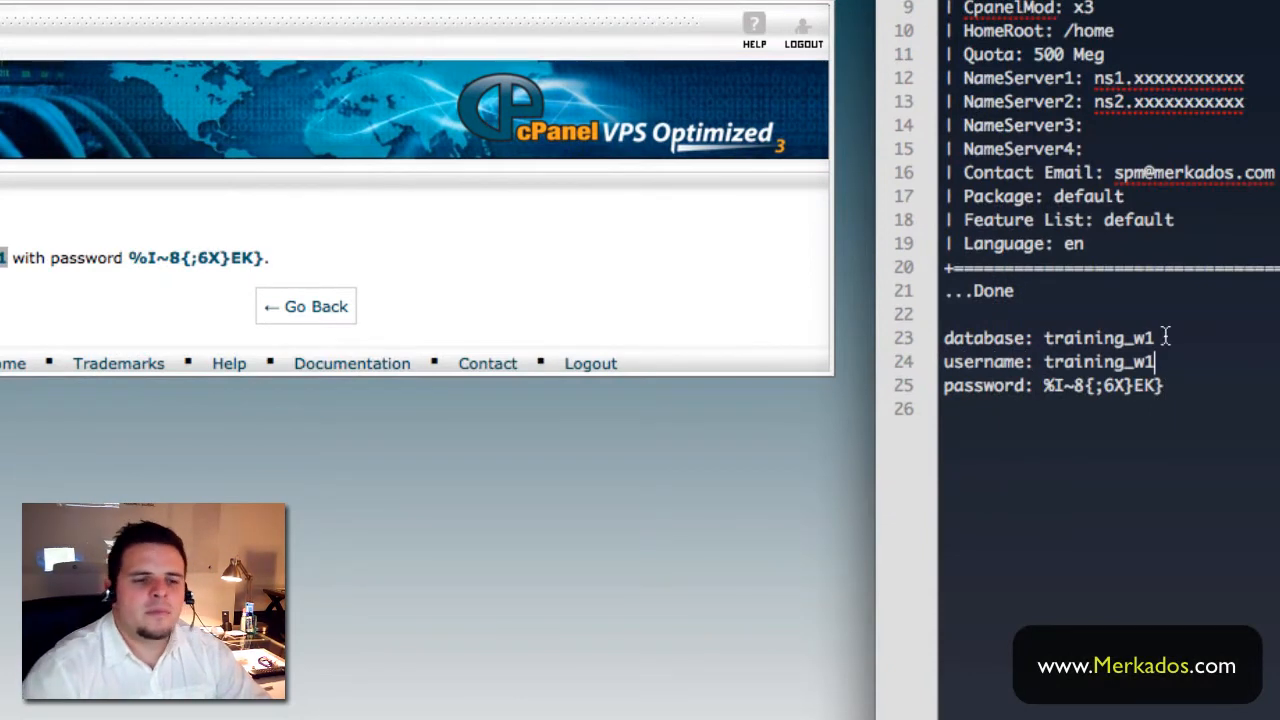
pyautogui.doubleClick(1108, 338)
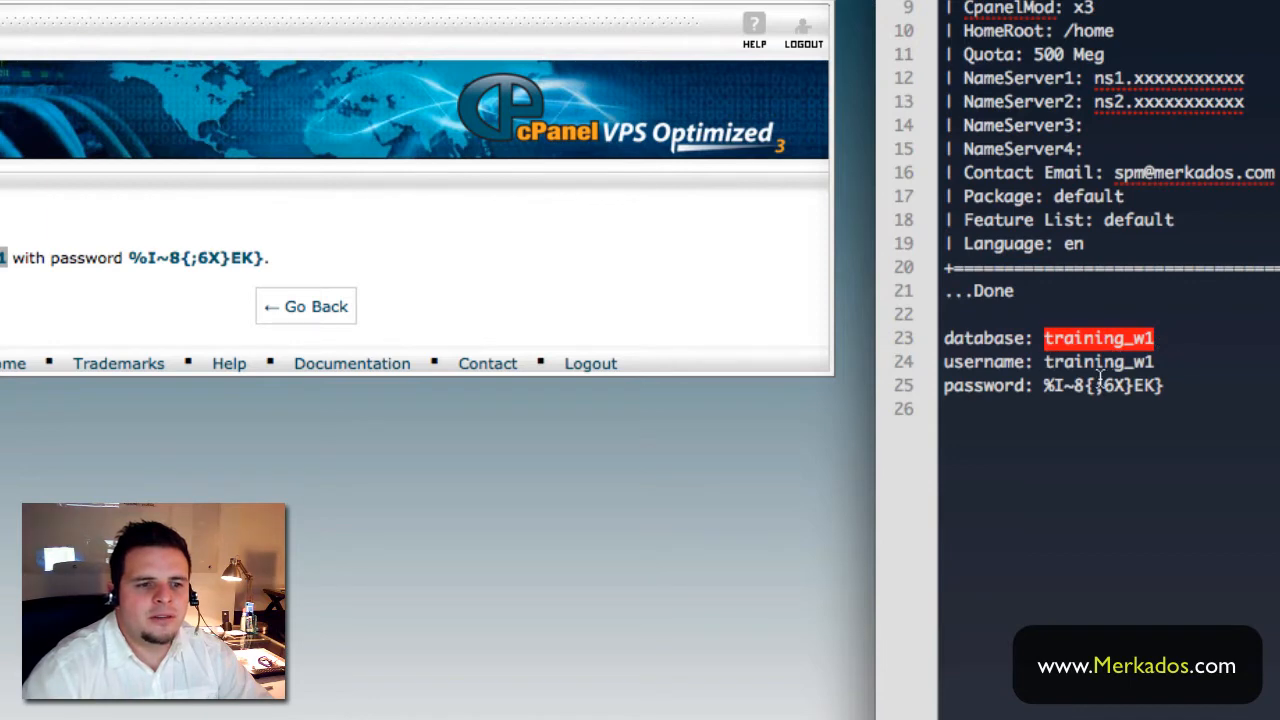
pyautogui.click(1270, 388)
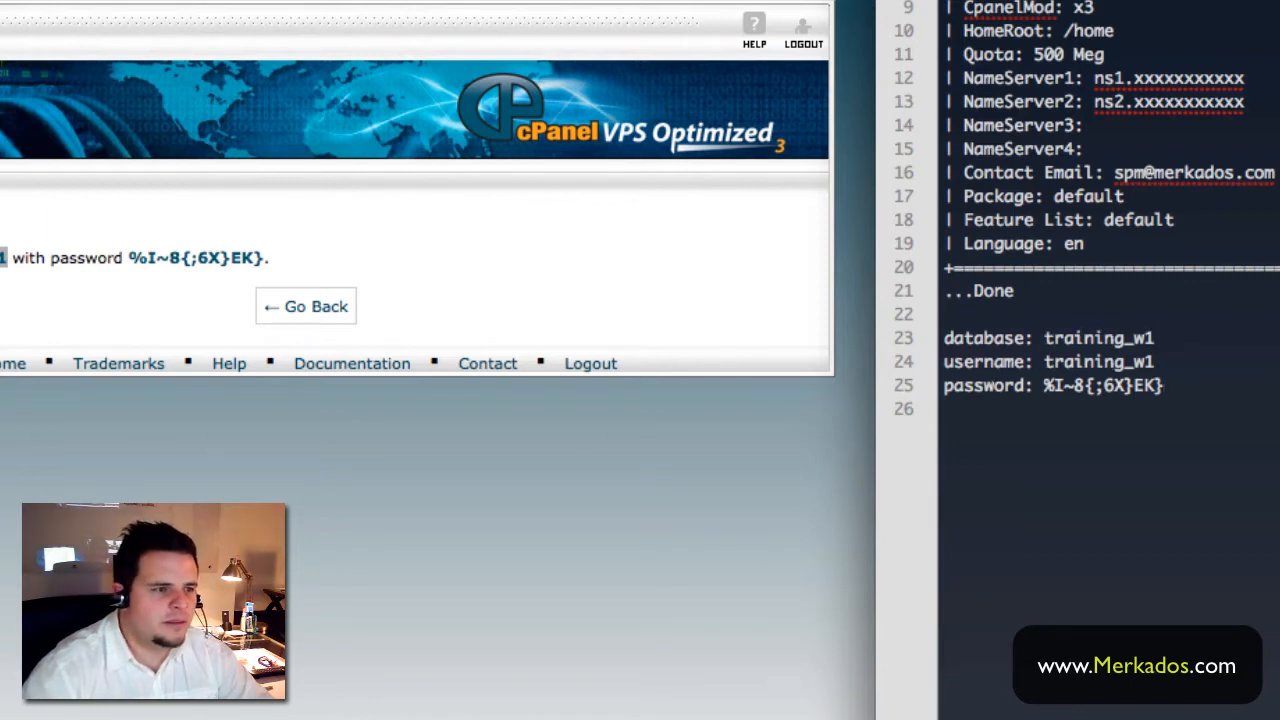
pyautogui.click(157, 372)
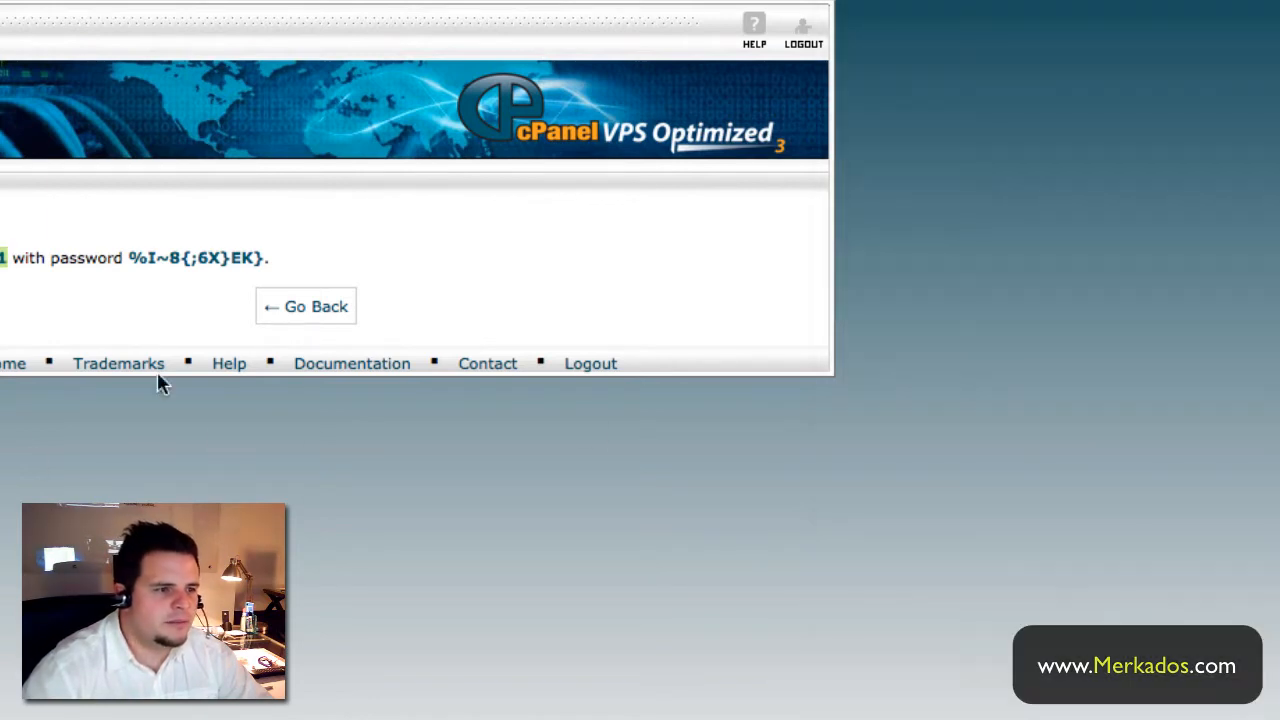
# - Add user training_w1 to database training_w1 under Add User To Database
pyautogui.click(308, 314)
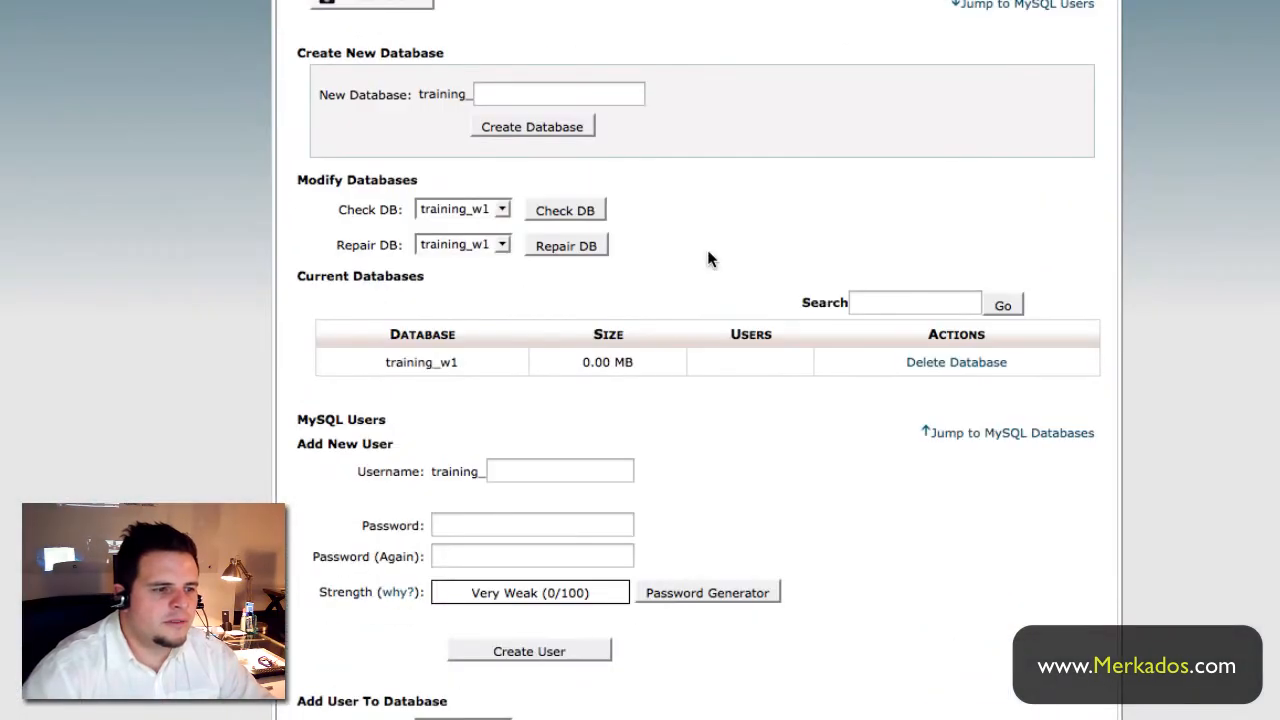
pyautogui.scroll(-3, 707, 258)
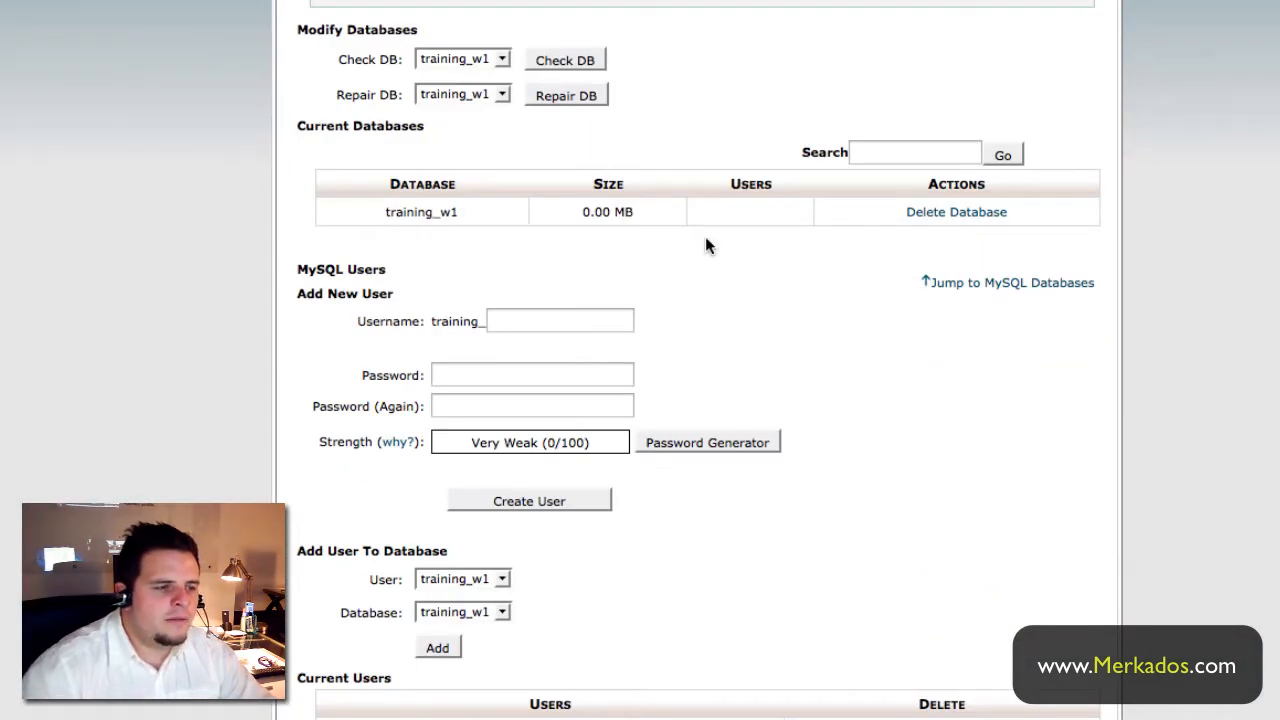
pyautogui.click(457, 587)
pyautogui.click(456, 587)
pyautogui.click(461, 606)
pyautogui.click(461, 606)
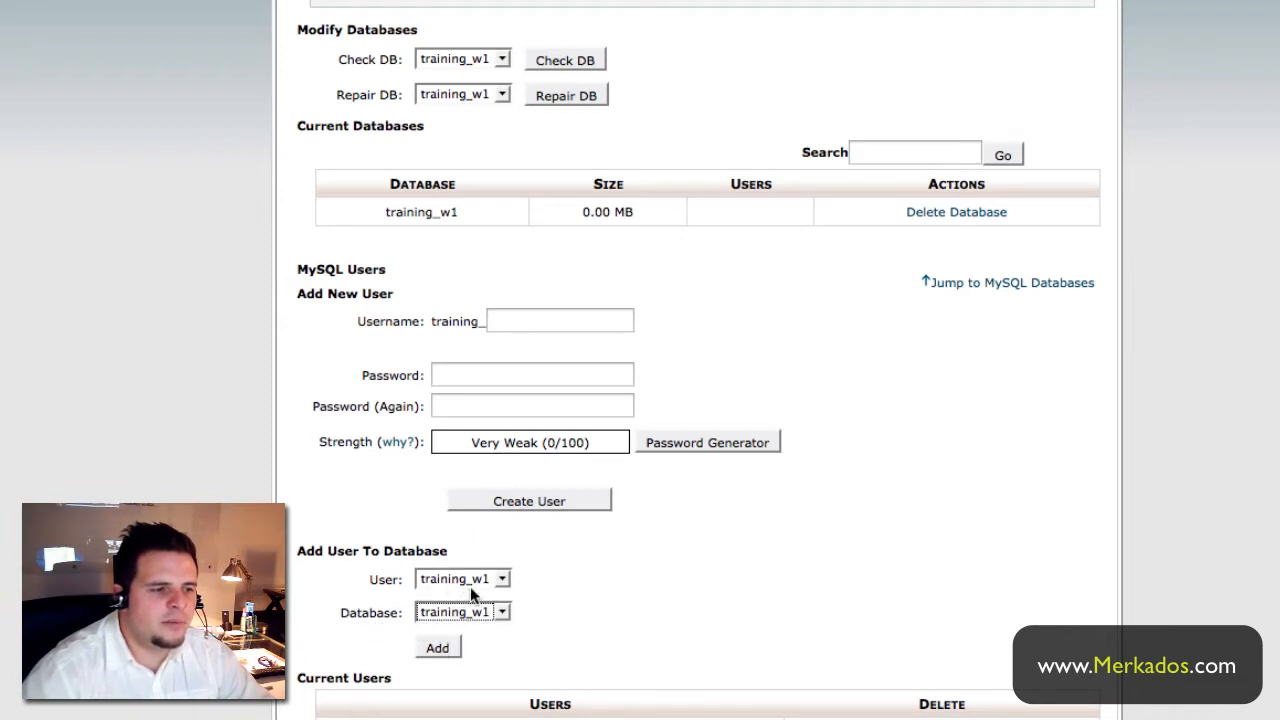
pyautogui.click(444, 649)
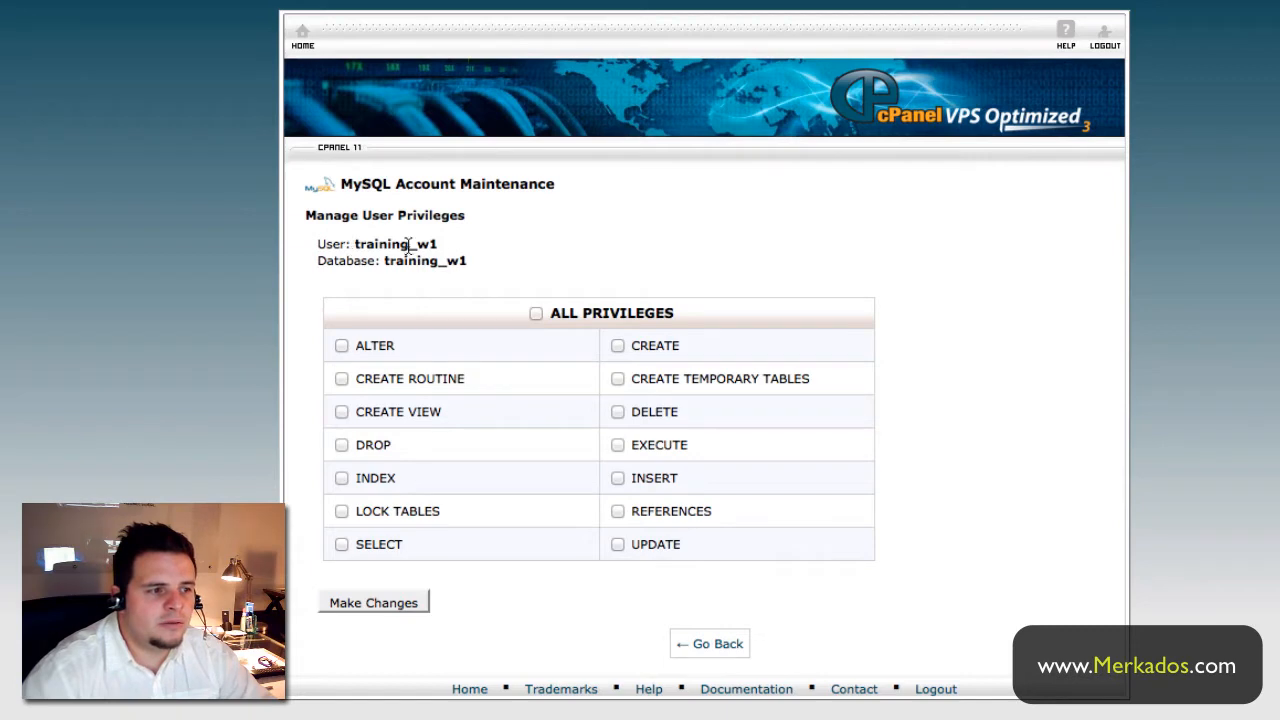
# - Grant ALL PRIVILEGES to the user and save the changes
pyautogui.click(536, 314)
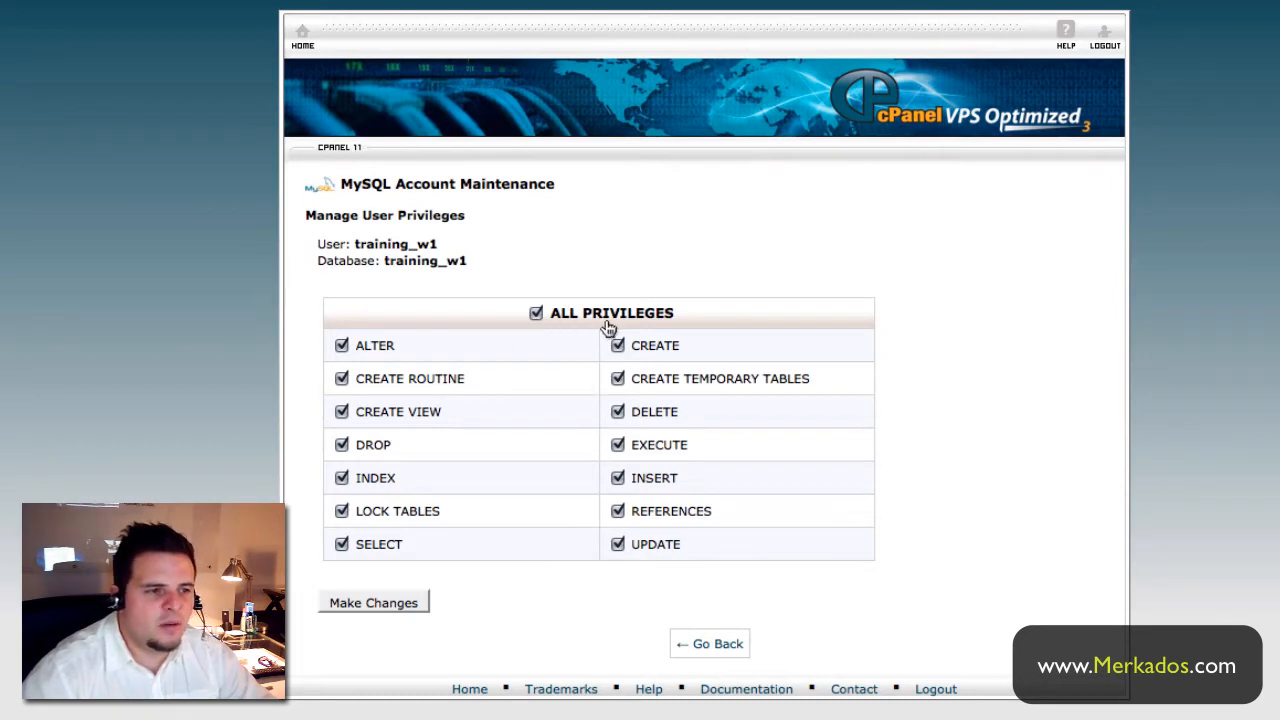
pyautogui.click(375, 603)
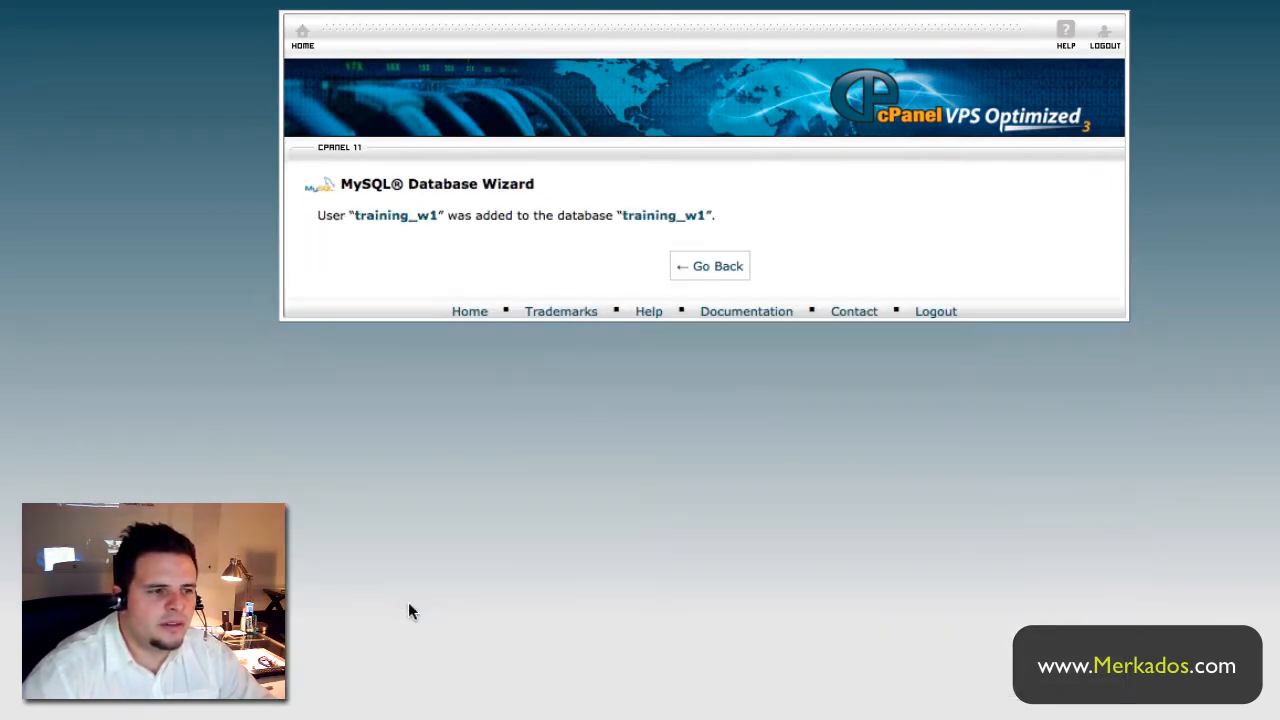
pyautogui.click(722, 268)
# - Return to the cPanel home page and scroll through it
pyautogui.scroll(-5, 750, 330)
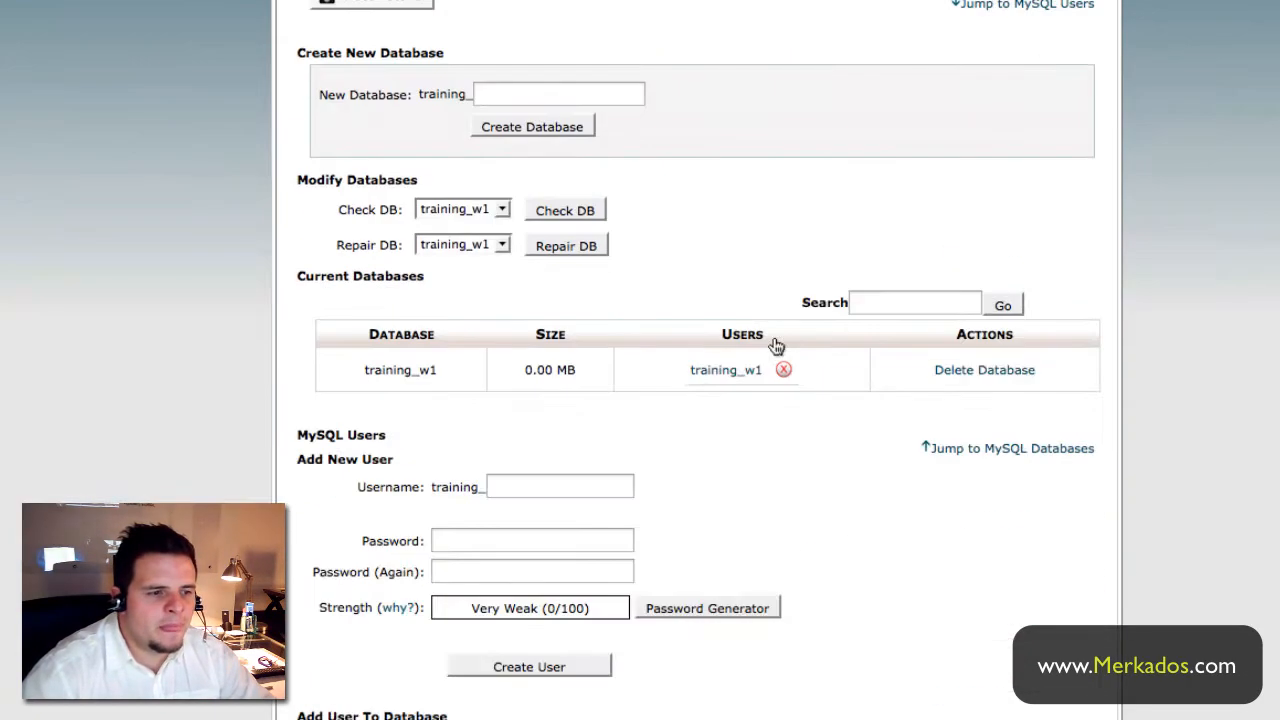
pyautogui.scroll(-3, 756, 452)
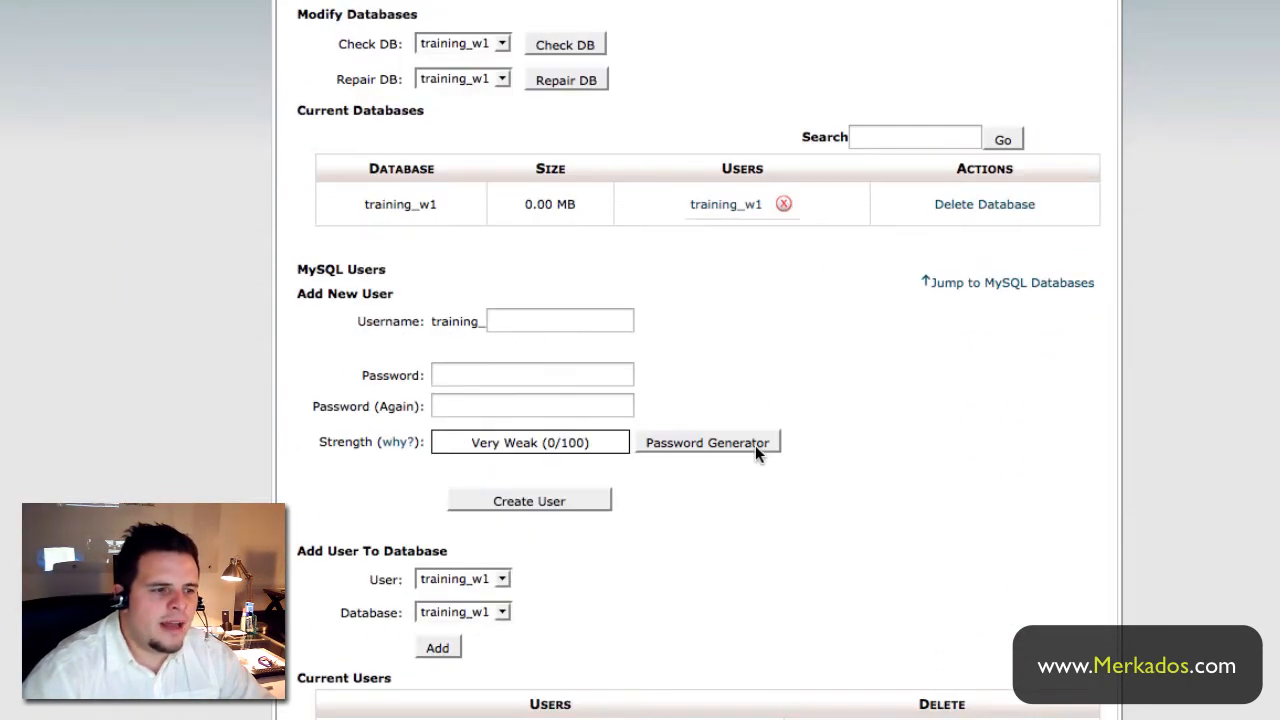
pyautogui.scroll(8, 762, 446)
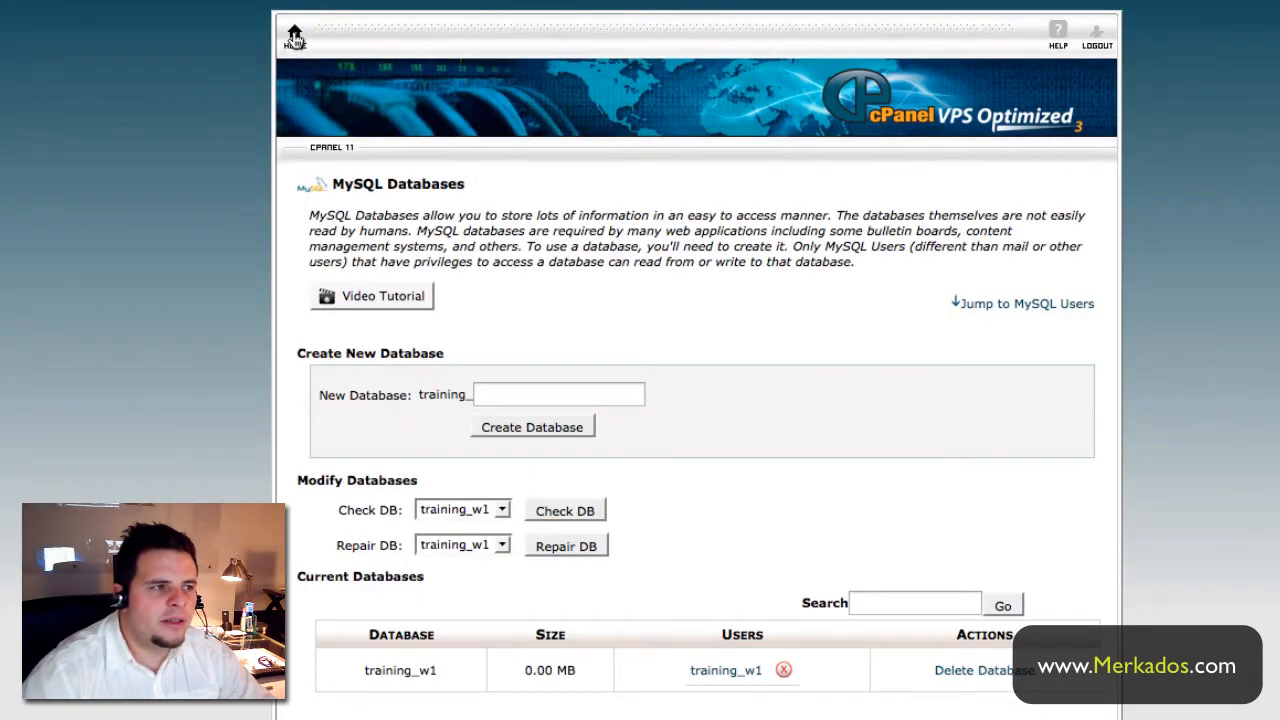
pyautogui.click(294, 38)
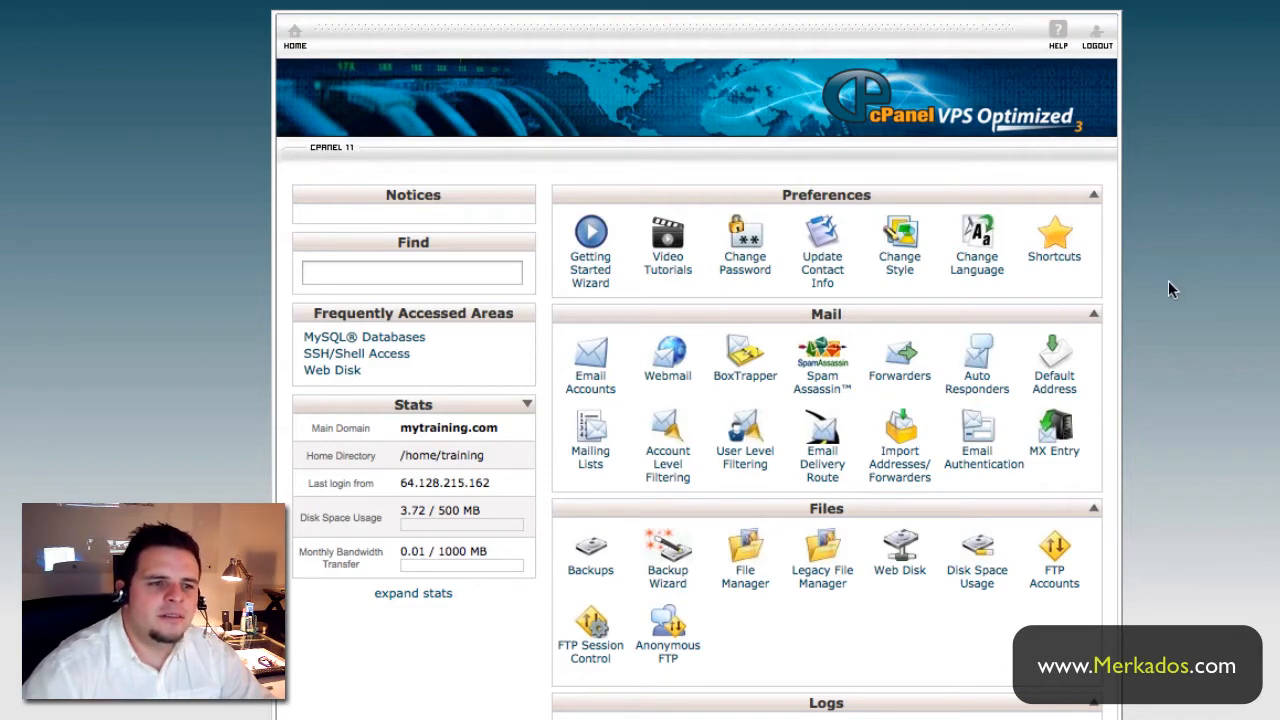
pyautogui.scroll(-5, 1179, 286)
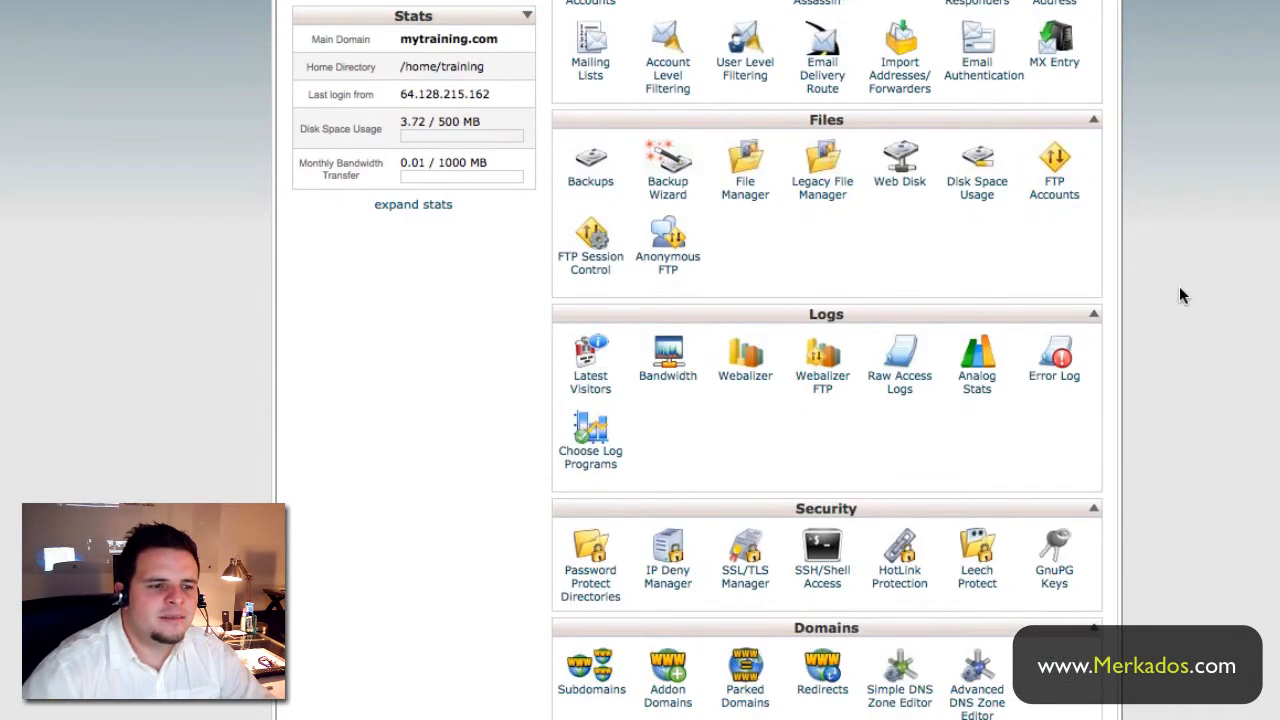
pyautogui.scroll(5, 1179, 286)
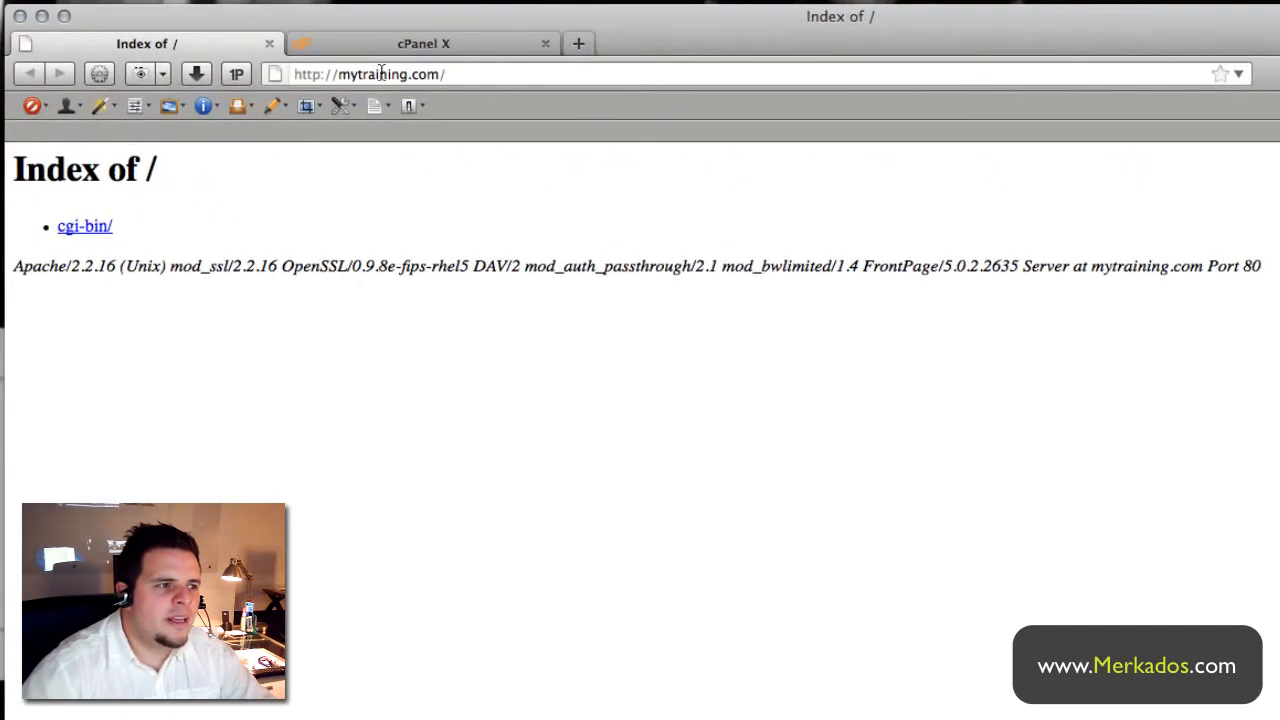
# - Reload mytraining.com, note the missing wp-config.php error, and choose Create a Configuration File
pyautogui.click(440, 74)
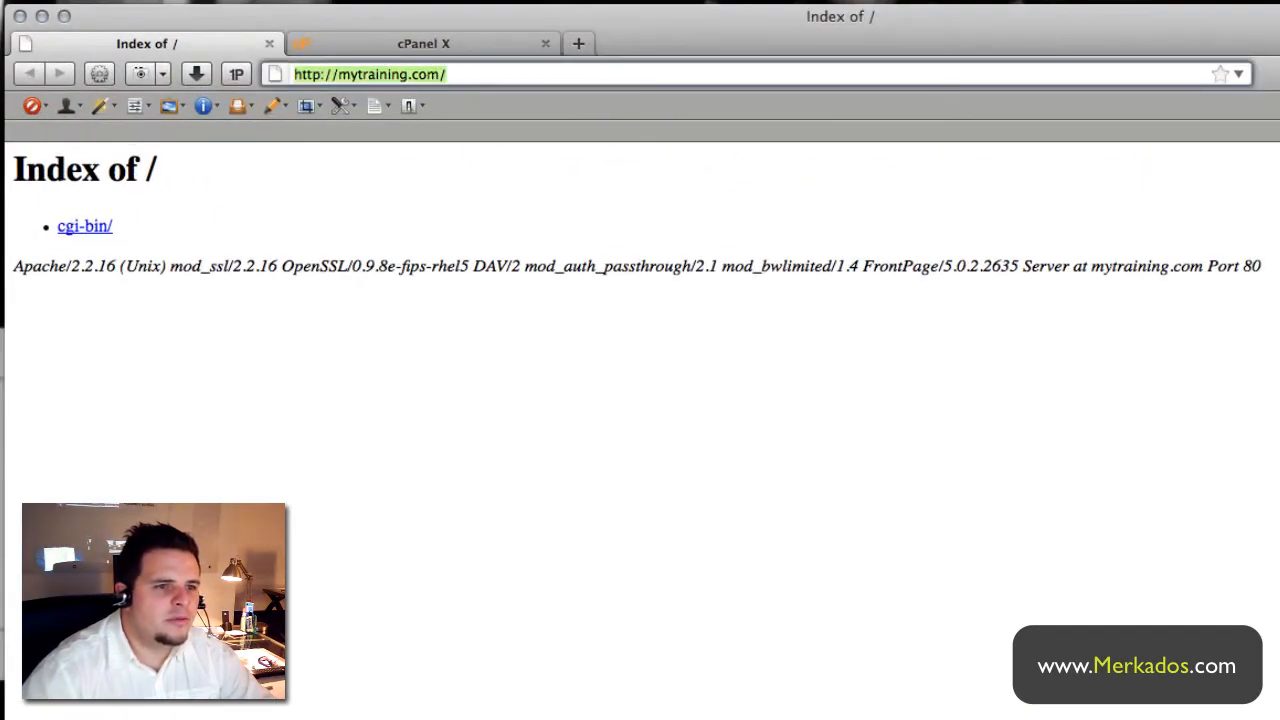
pyautogui.press('Return')
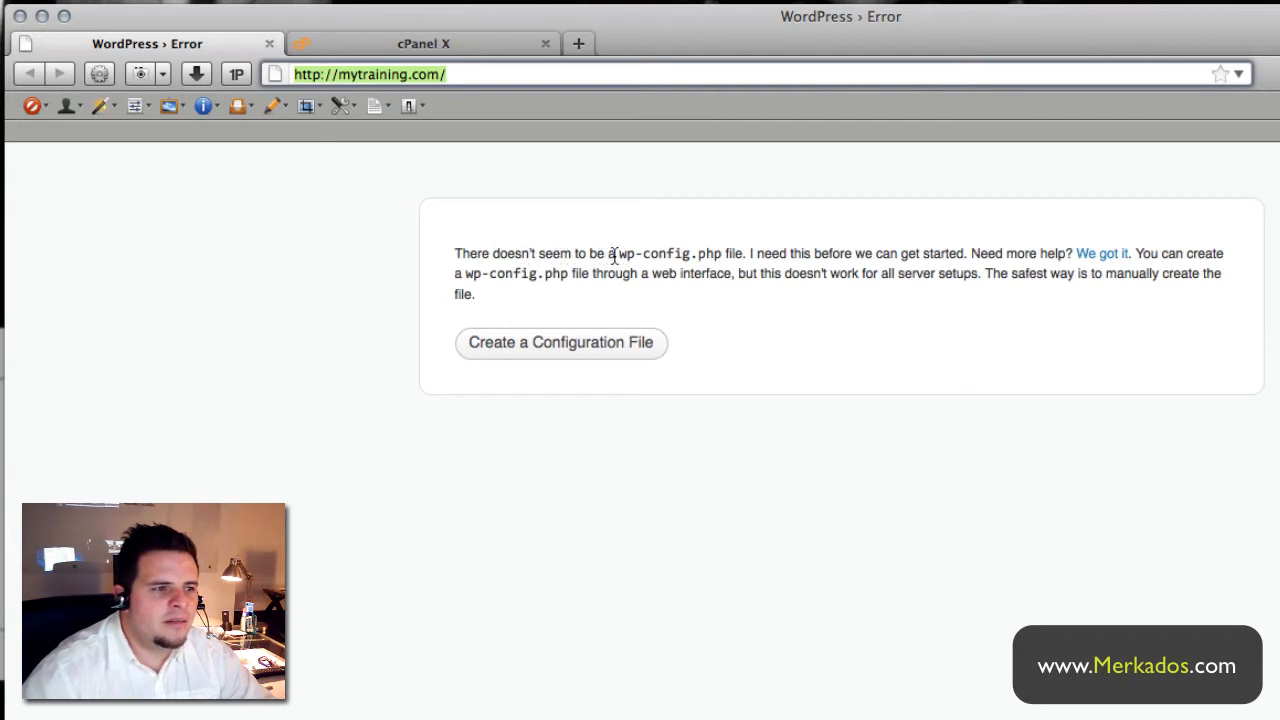
pyautogui.moveTo(618, 253); pyautogui.dragTo(724, 253)
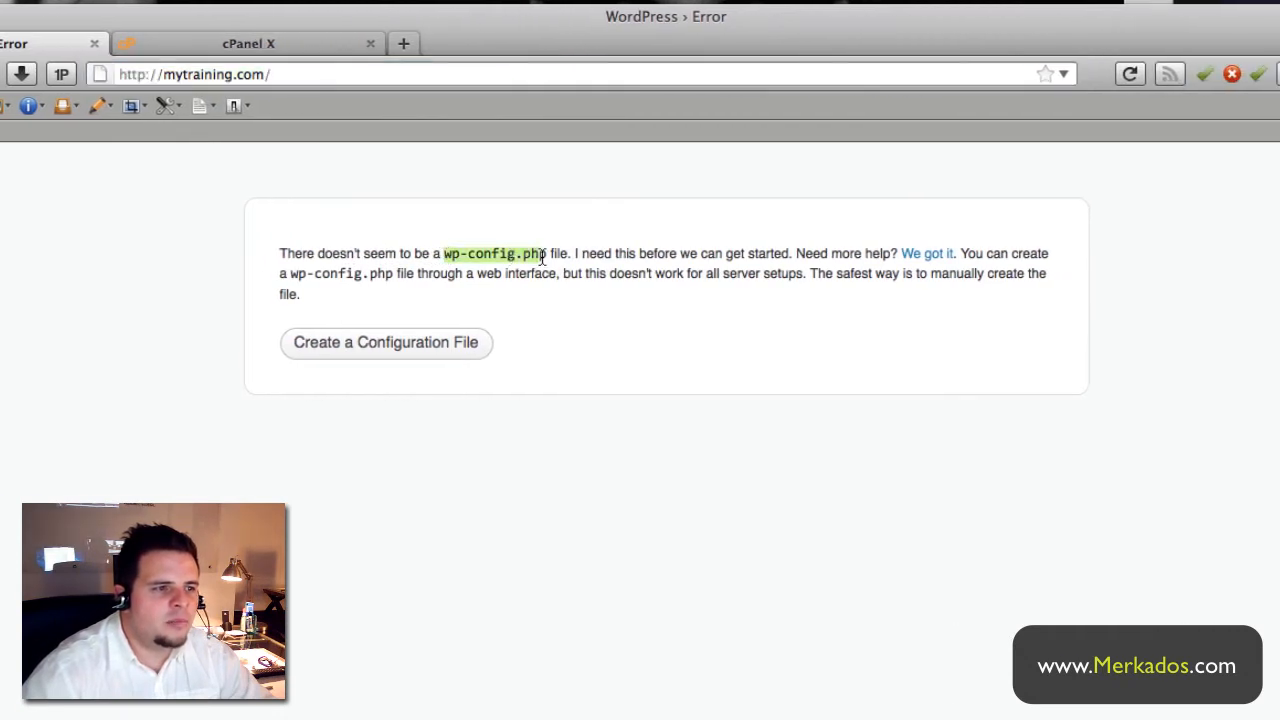
pyautogui.moveTo(548, 253); pyautogui.dragTo(577, 253)
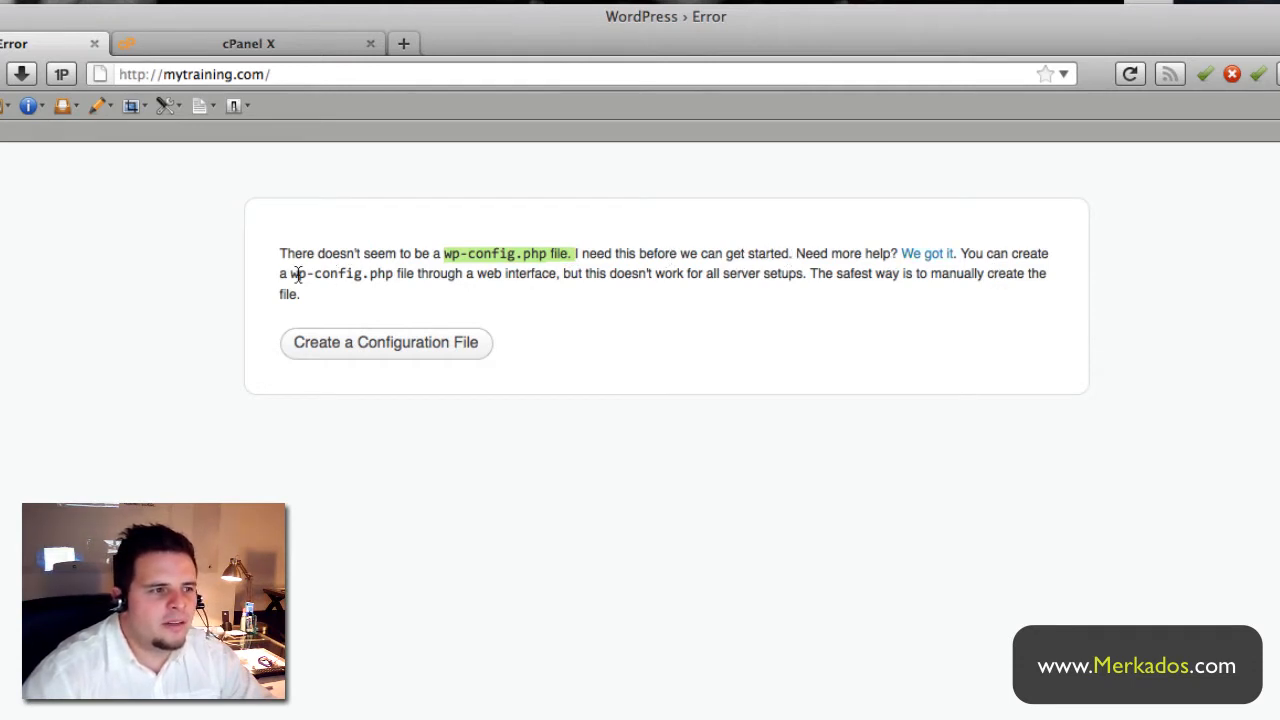
pyautogui.moveTo(291, 274); pyautogui.dragTo(553, 279)
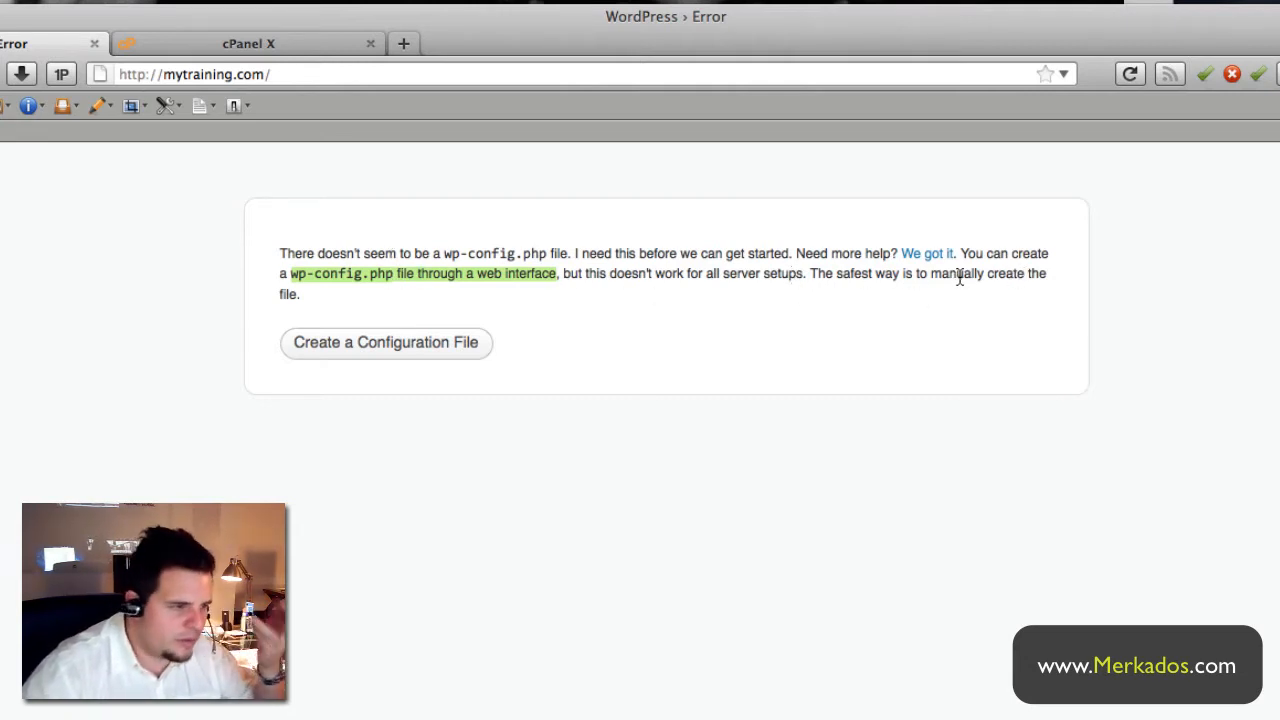
pyautogui.click(393, 347)
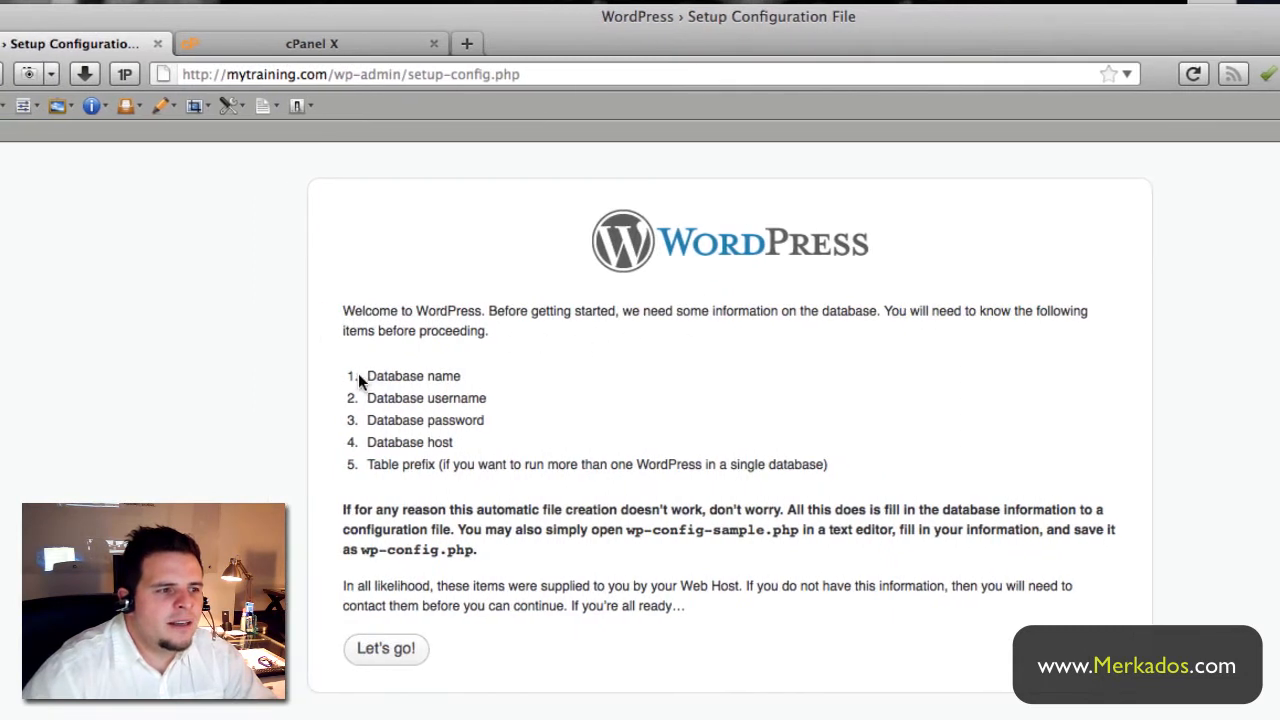
# - Review the required database name, password, host and table prefix, then continue with Let's go!
pyautogui.moveTo(352, 375)
pyautogui.mouseDown()
pyautogui.moveTo(472, 380)
pyautogui.moveTo(495, 395)
pyautogui.moveTo(360, 397)
pyautogui.mouseUp()
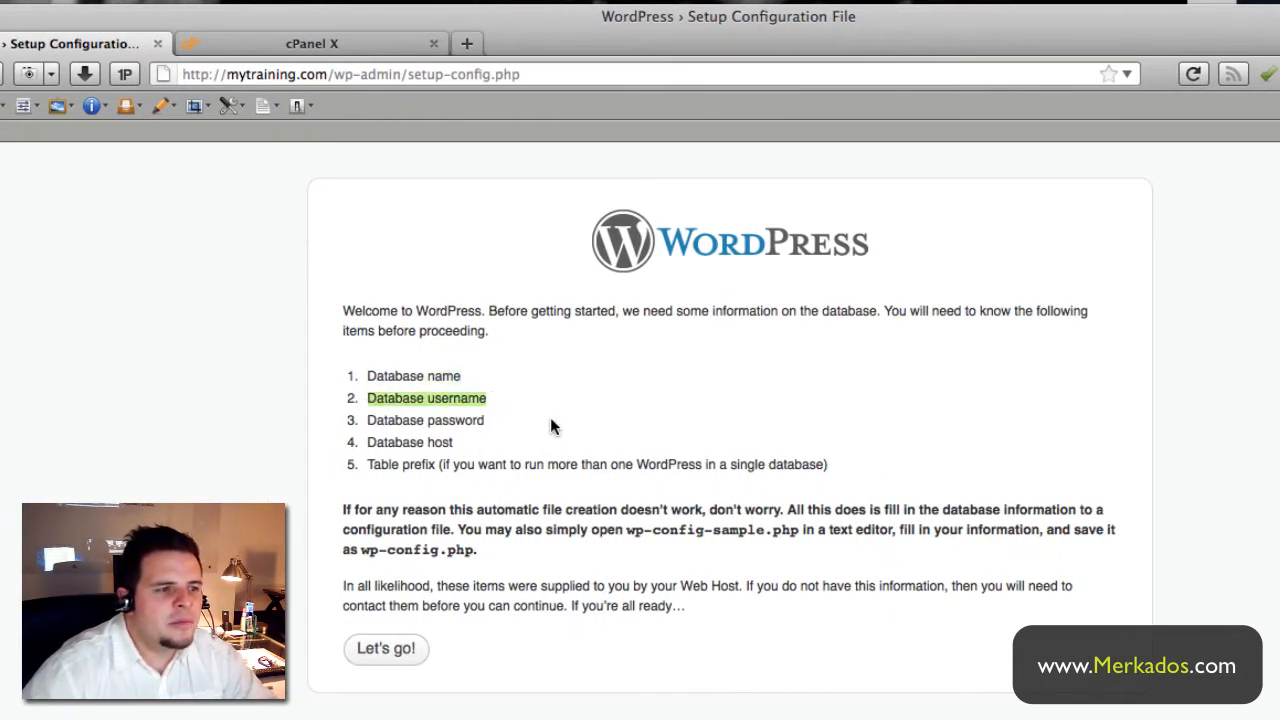
pyautogui.moveTo(486, 420); pyautogui.dragTo(368, 419)
pyautogui.moveTo(483, 445); pyautogui.dragTo(849, 476)
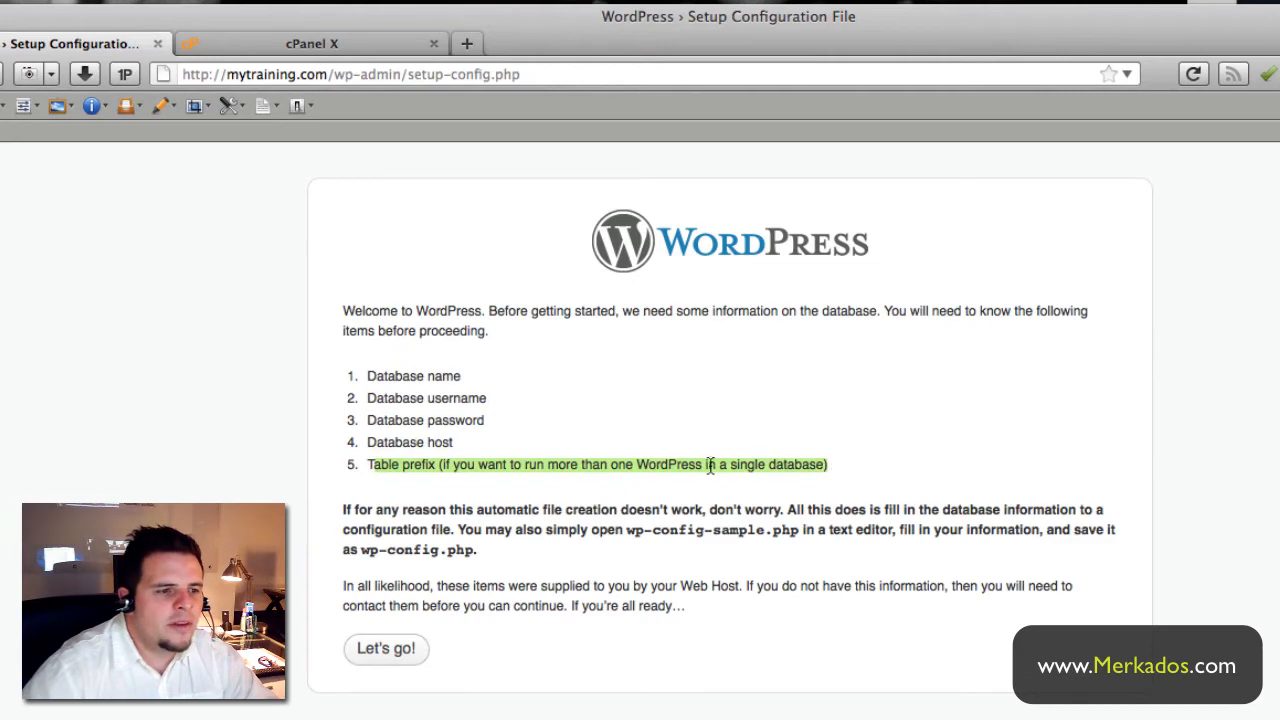
pyautogui.click(839, 472)
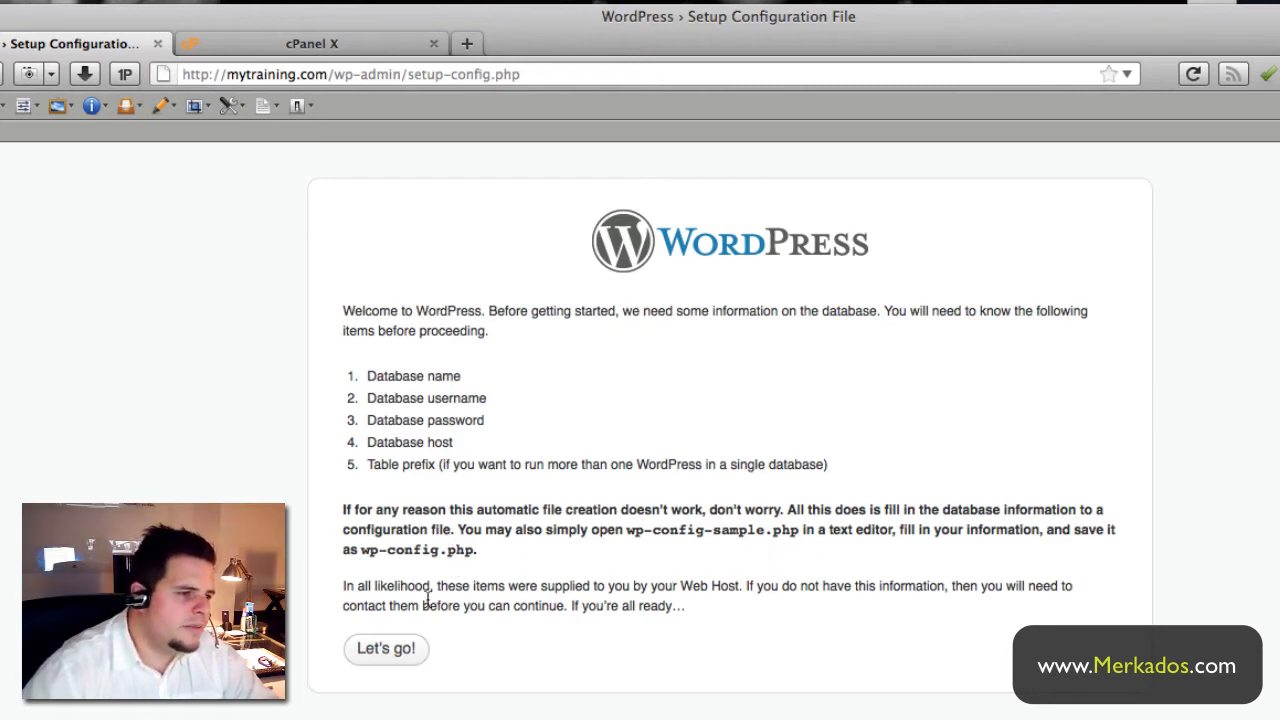
pyautogui.click(400, 650)
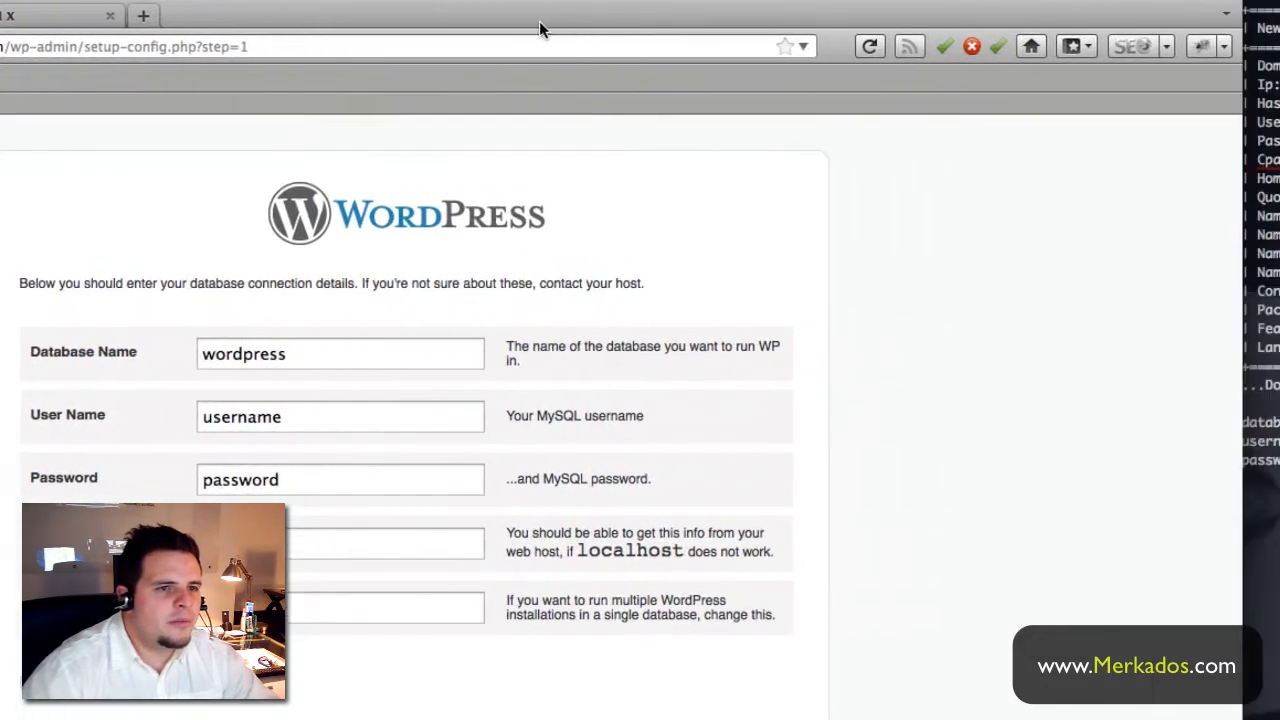
# - Resize the browser and place it beside the account notes
pyautogui.moveTo(539, 22)
pyautogui.mouseDown()
pyautogui.moveTo(492, 21)
pyautogui.moveTo(515, 16)
pyautogui.mouseUp()
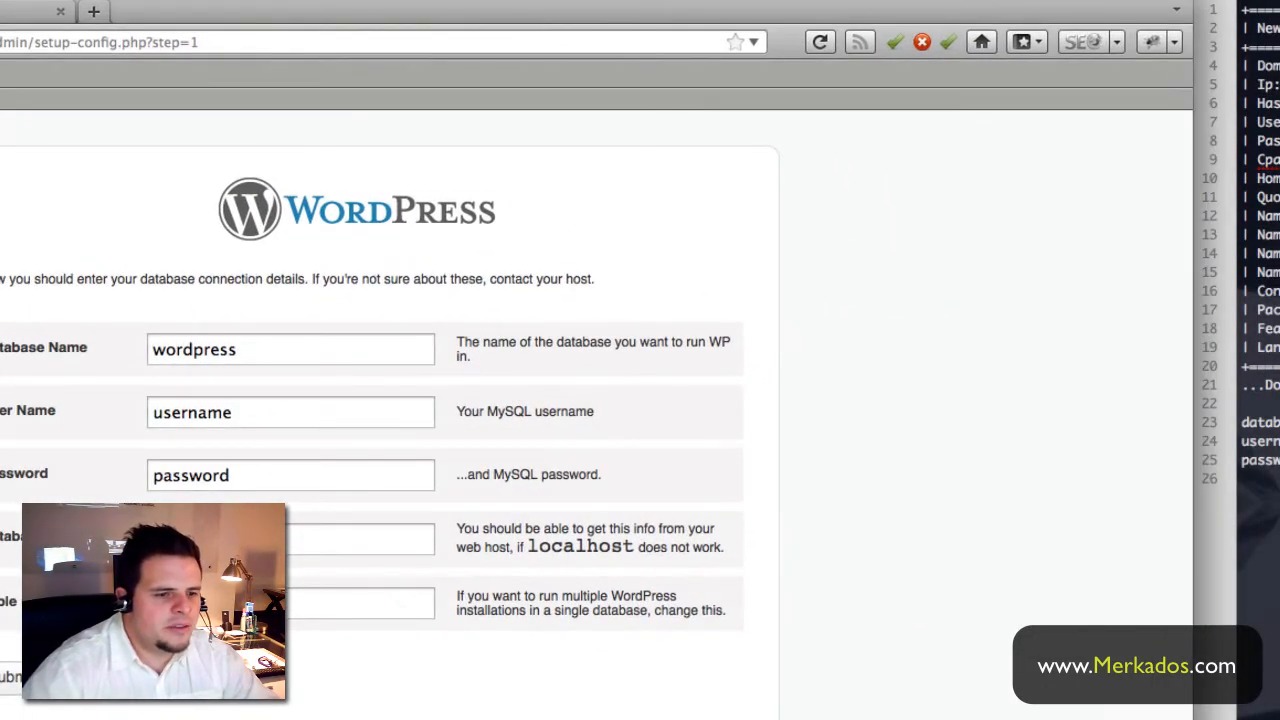
pyautogui.moveTo(1190, 716); pyautogui.dragTo(550, 716)
pyautogui.moveTo(275, 5); pyautogui.dragTo(900, 1)
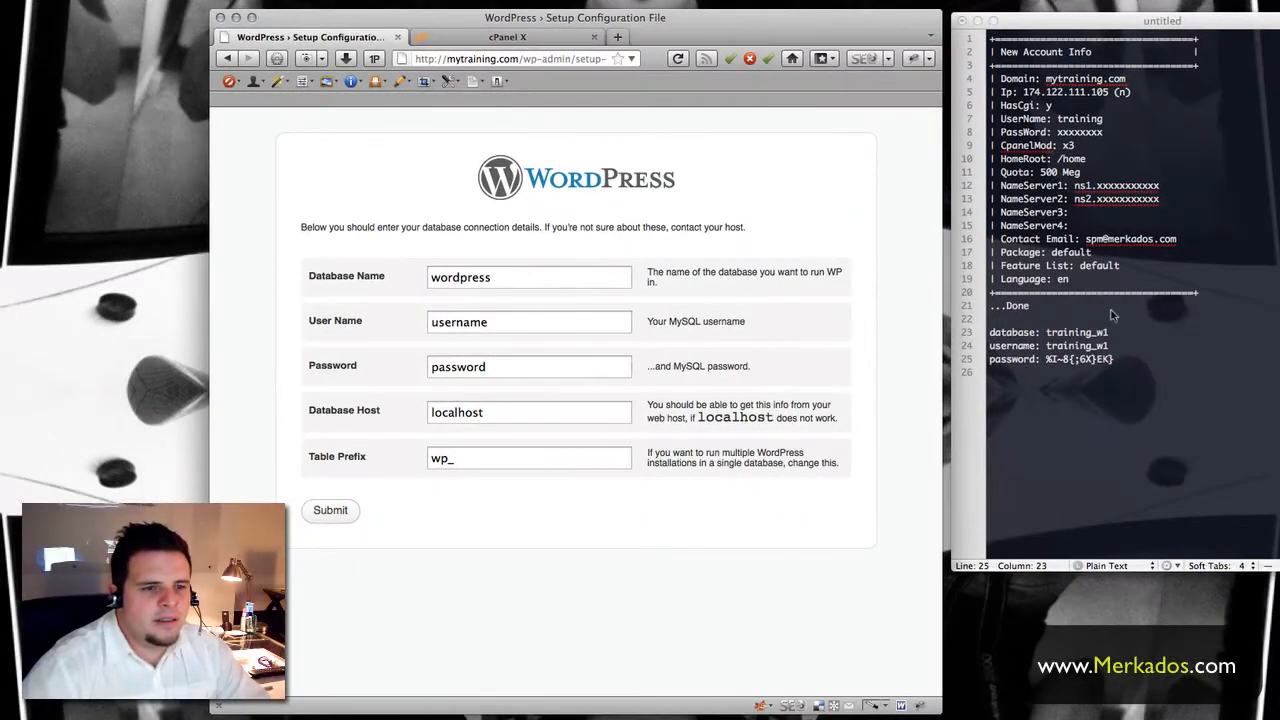
pyautogui.click(1084, 334)
# - Replace the Database Name and User Name placeholders with training_w1 from the notes
pyautogui.moveTo(1046, 332); pyautogui.dragTo(1108, 332)
pyautogui.press('super+c')
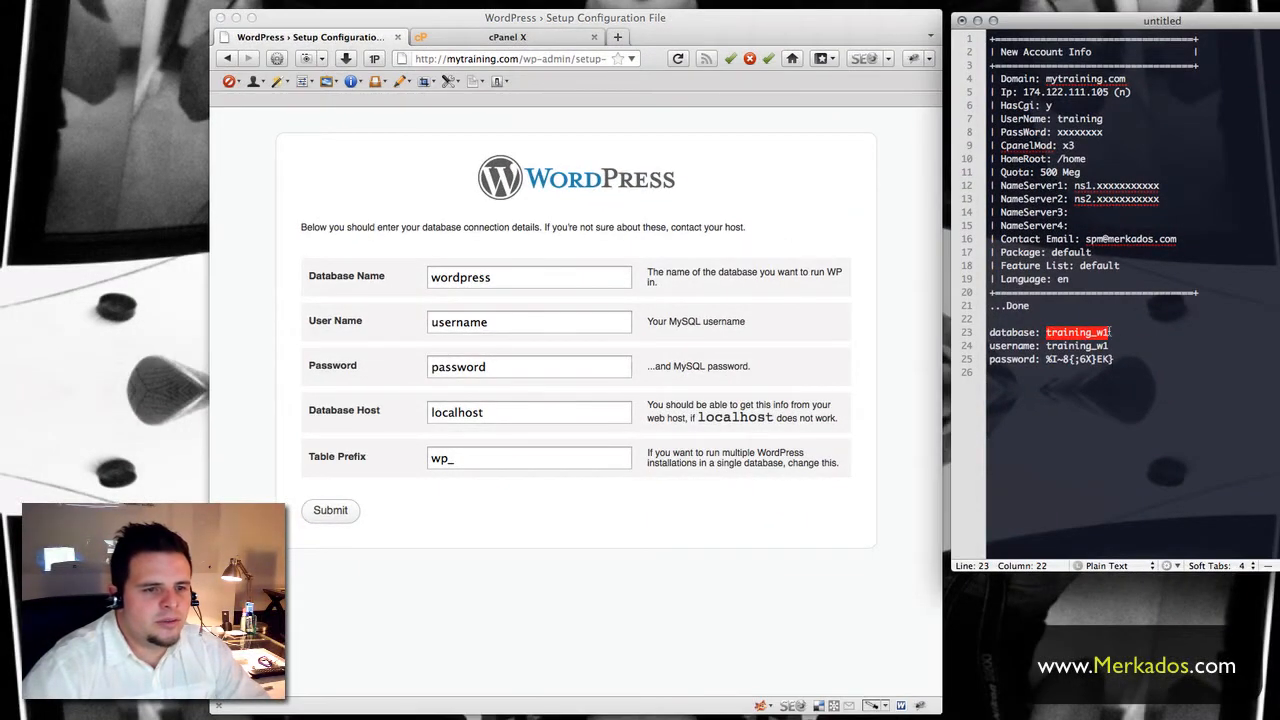
pyautogui.click(496, 281)
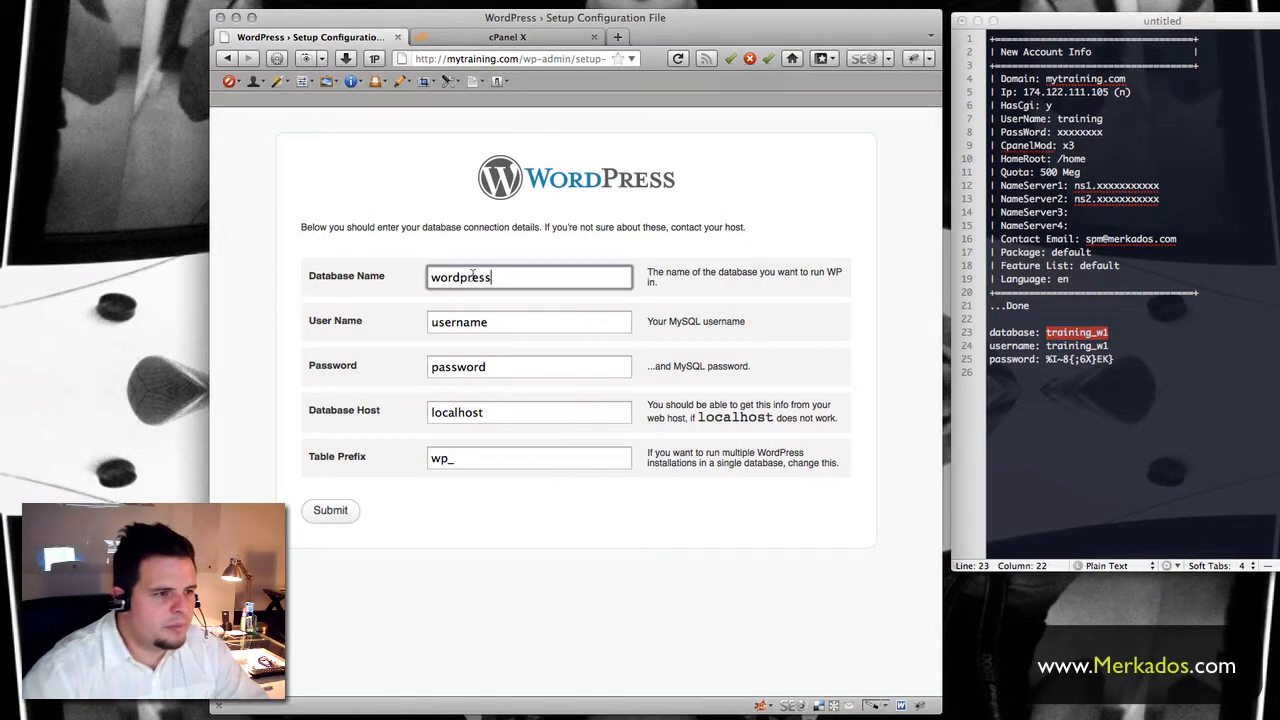
pyautogui.doubleClick(490, 281)
pyautogui.press('super+v')
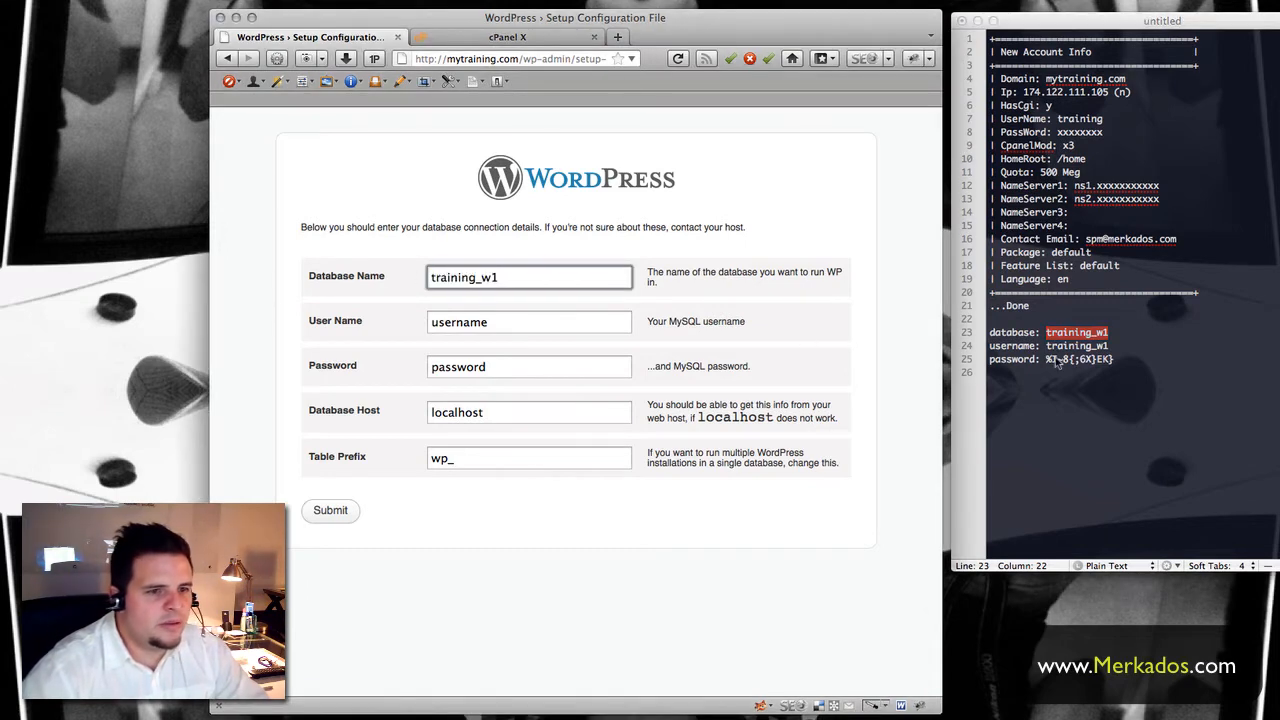
pyautogui.click(494, 320)
pyautogui.doubleClick(508, 322)
pyautogui.press('super+v')
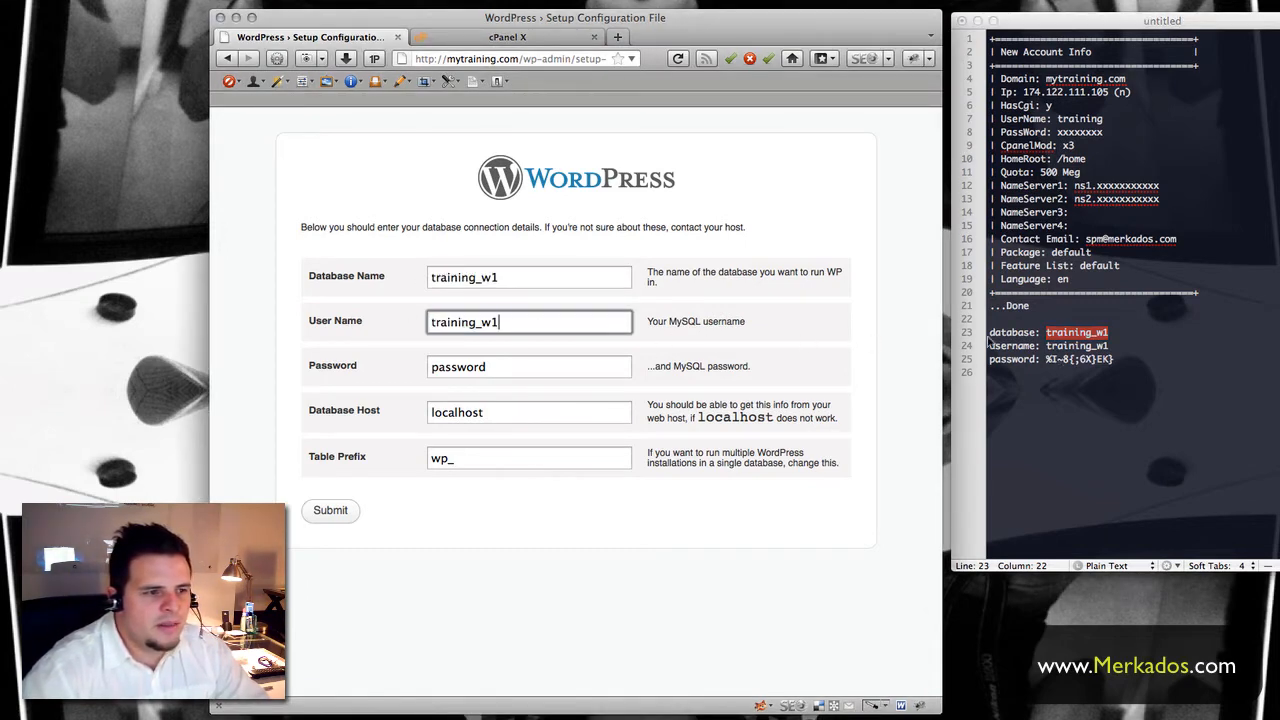
# - Paste the database password, keep localhost and wp_, and submit the connection details
pyautogui.click(1113, 359)
pyautogui.moveTo(1113, 359); pyautogui.dragTo(1046, 361)
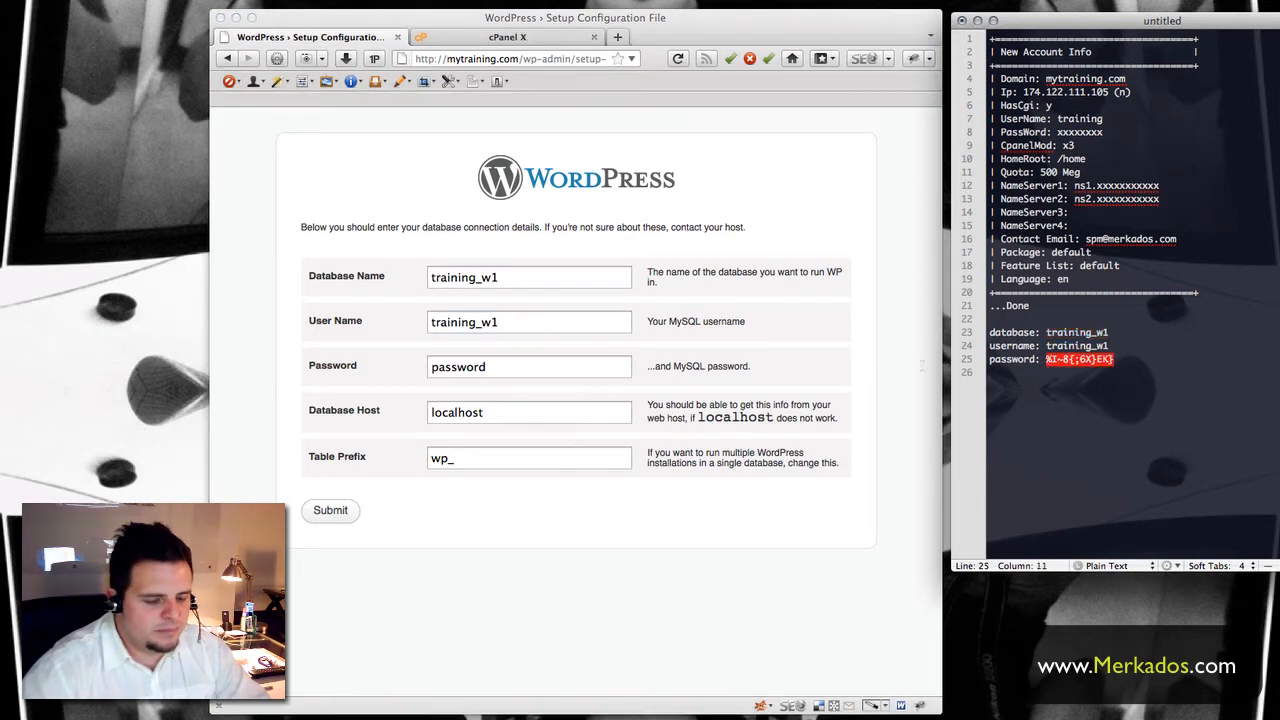
pyautogui.press('super+c')
pyautogui.click(500, 366)
pyautogui.doubleClick(503, 366)
pyautogui.press('super+v')
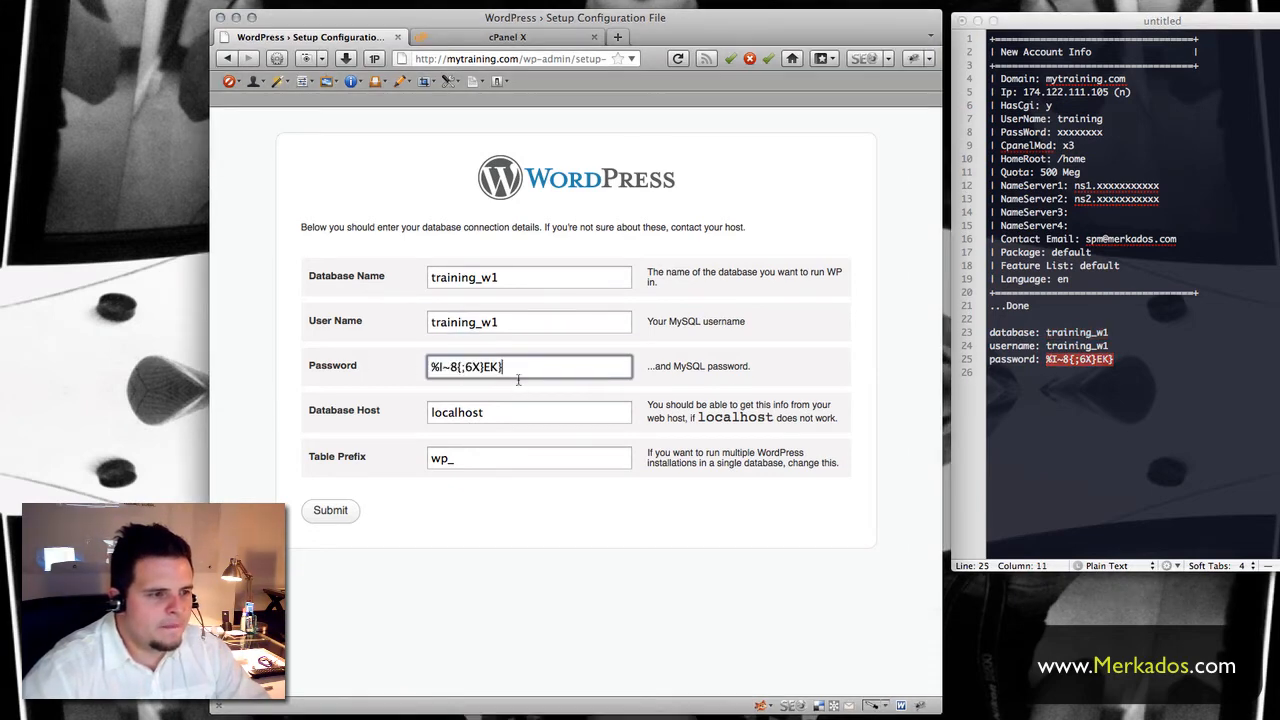
pyautogui.click(489, 414)
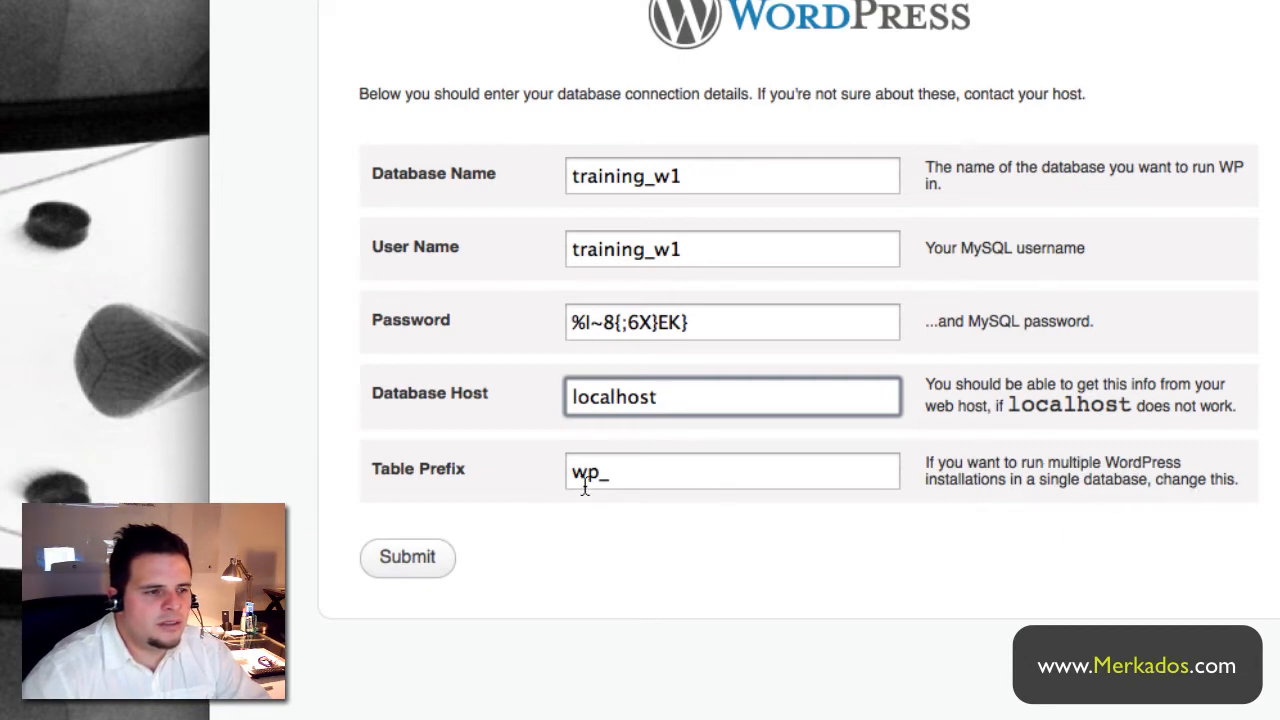
pyautogui.click(652, 477)
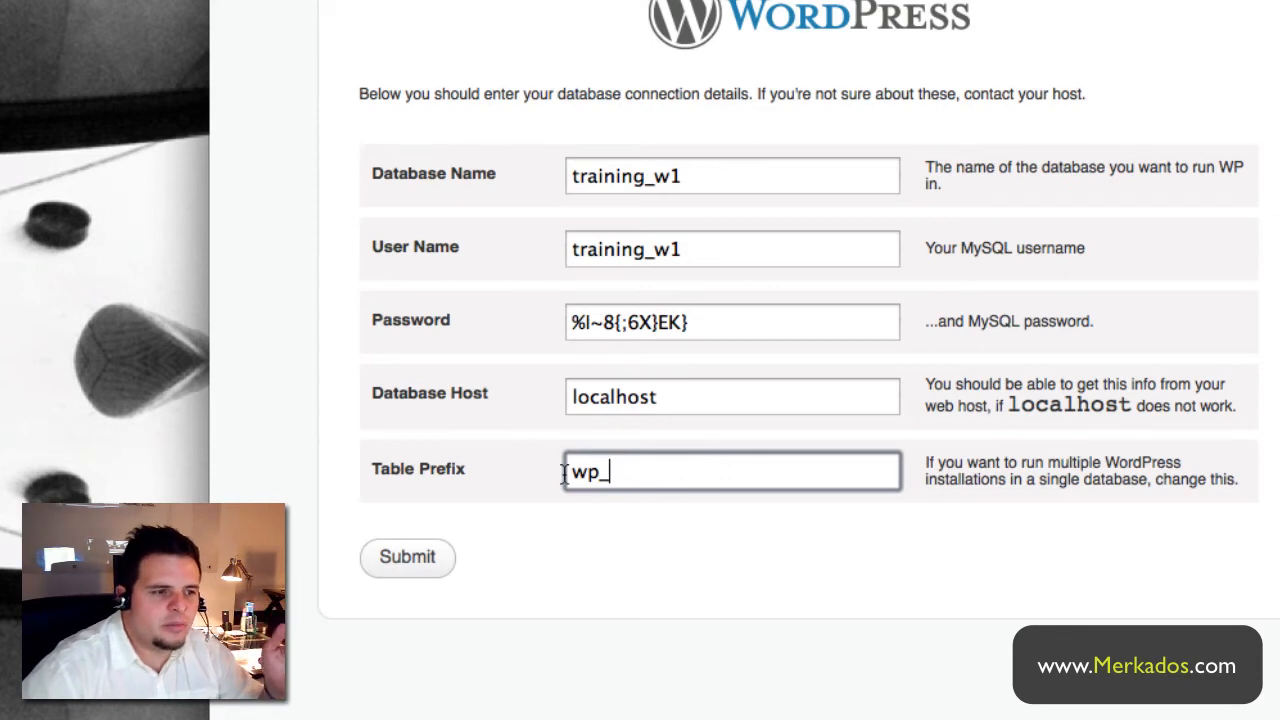
pyautogui.click(425, 562)
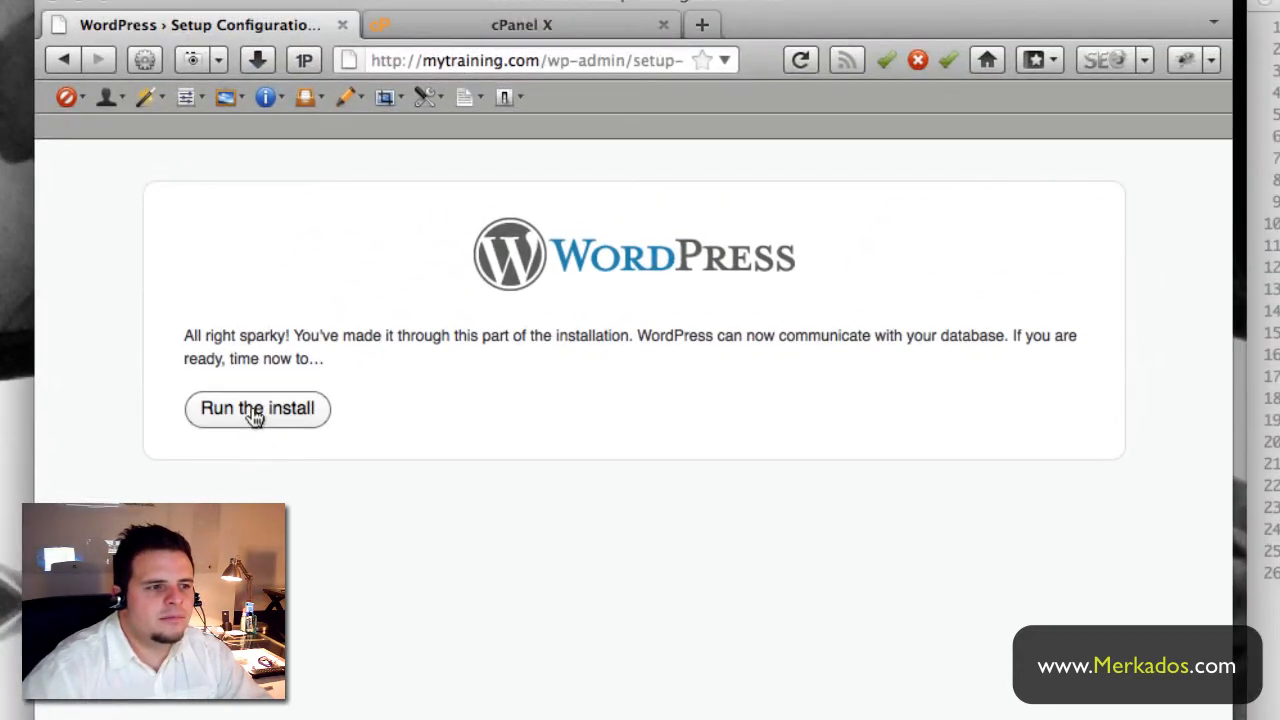
# - Run the installation and enter 'Testing Site' as the Site Title
pyautogui.click(255, 415)
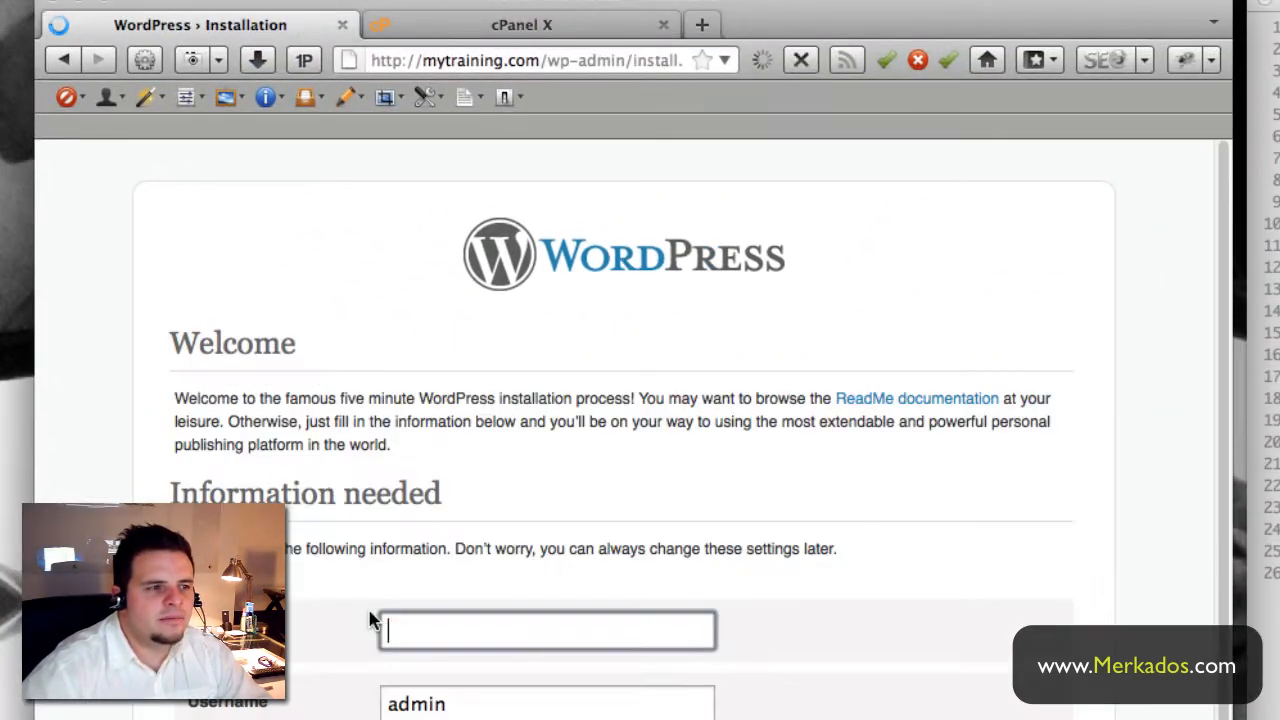
pyautogui.scroll(-4, 370, 620)
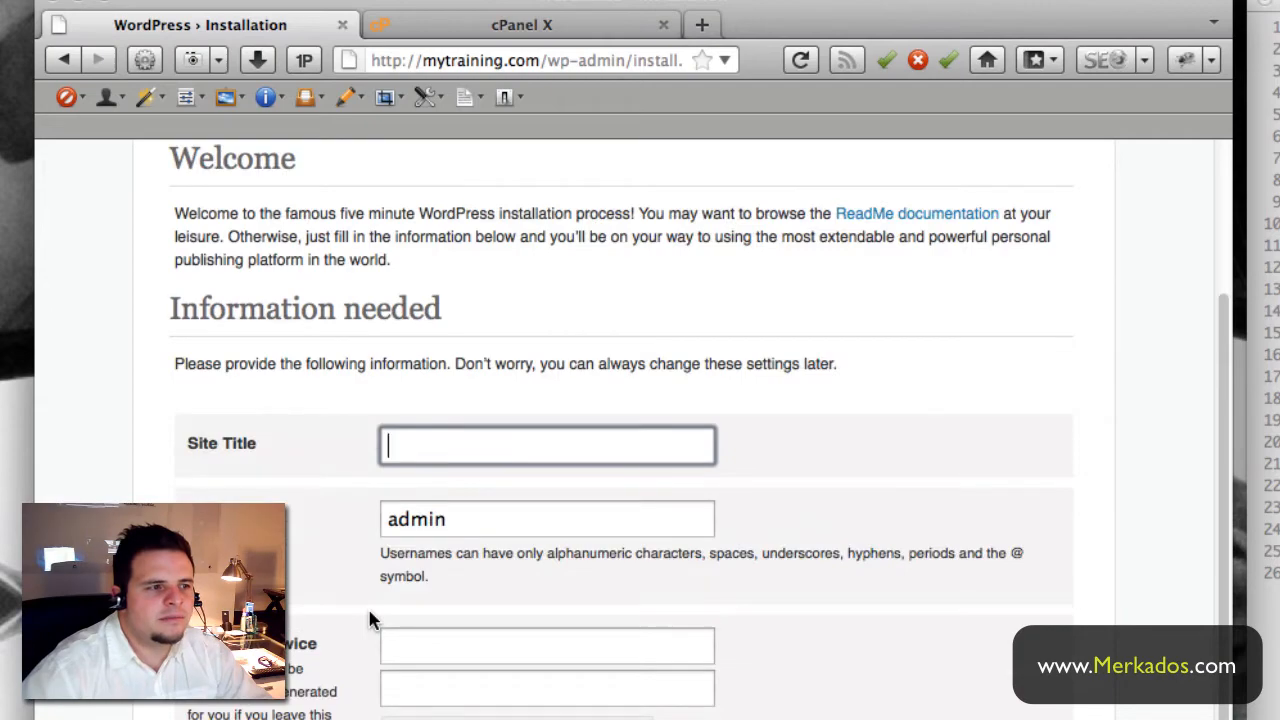
pyautogui.click(423, 466)
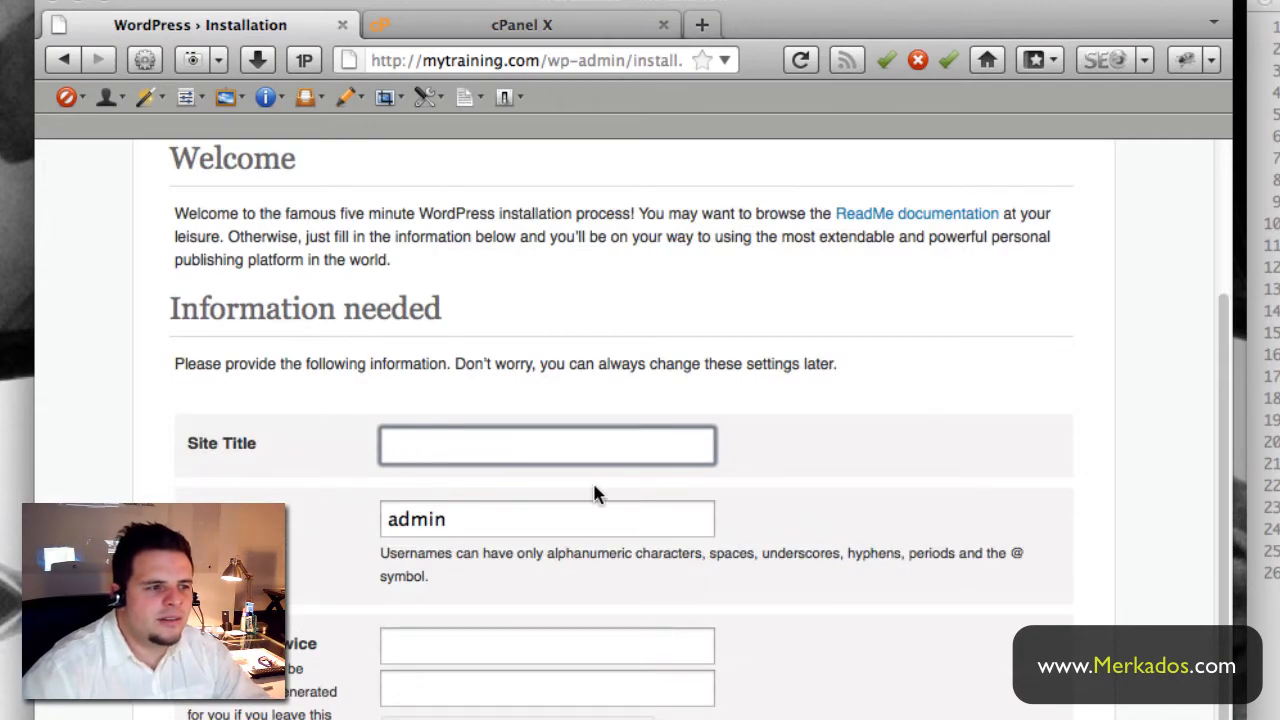
pyautogui.write('Testing Site')
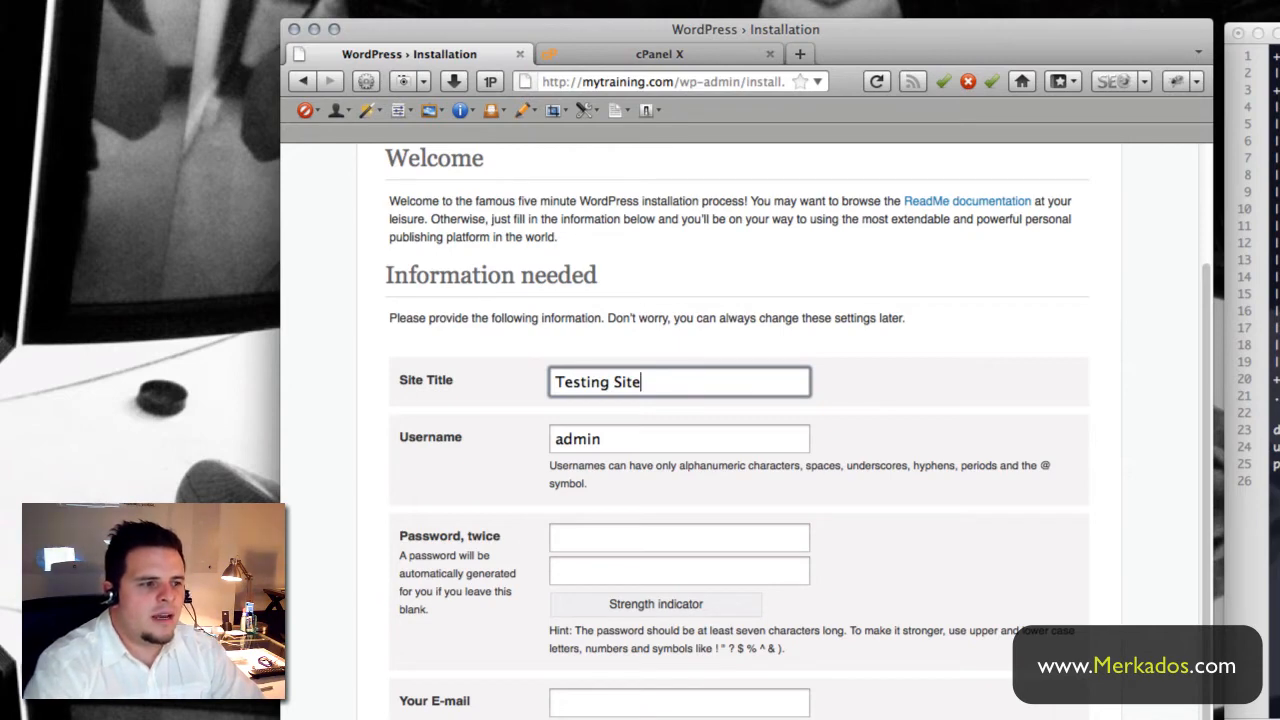
pyautogui.press('Tab')
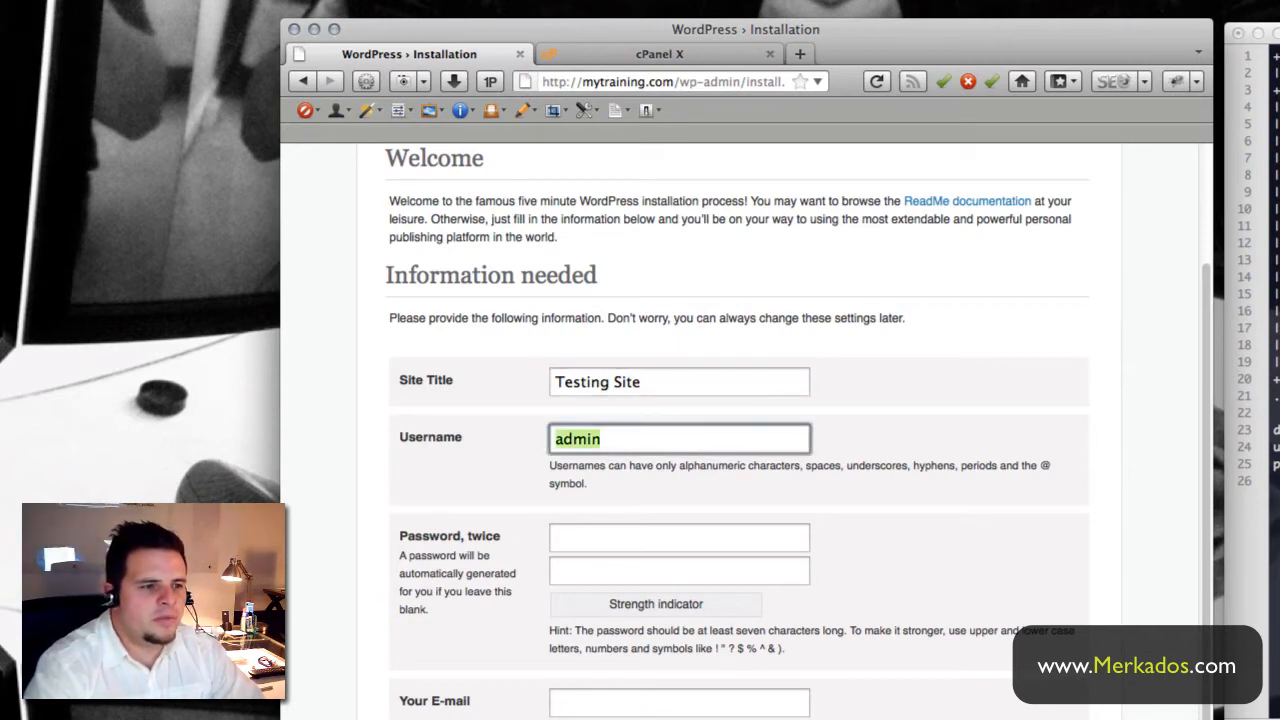
pyautogui.scroll(-1, 740, 490)
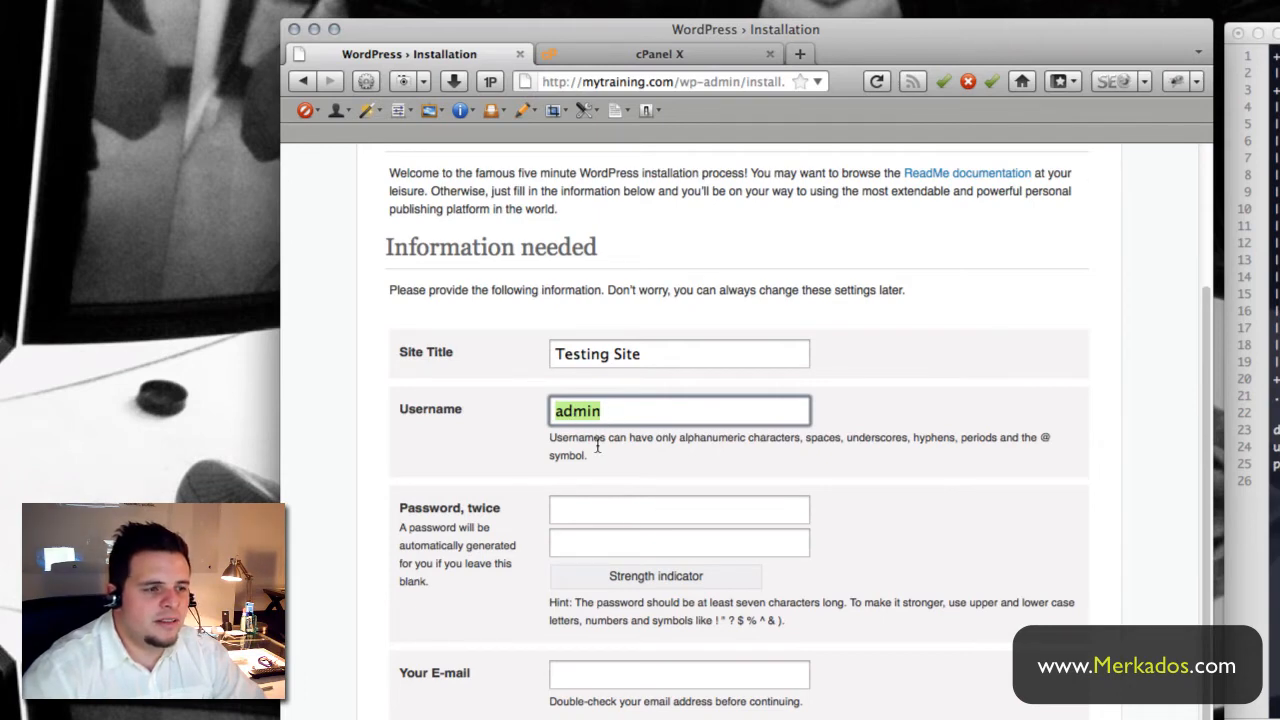
# - Enter the admin password twice, fill in the contact e-mail address, and install WordPress
pyautogui.click(575, 510)
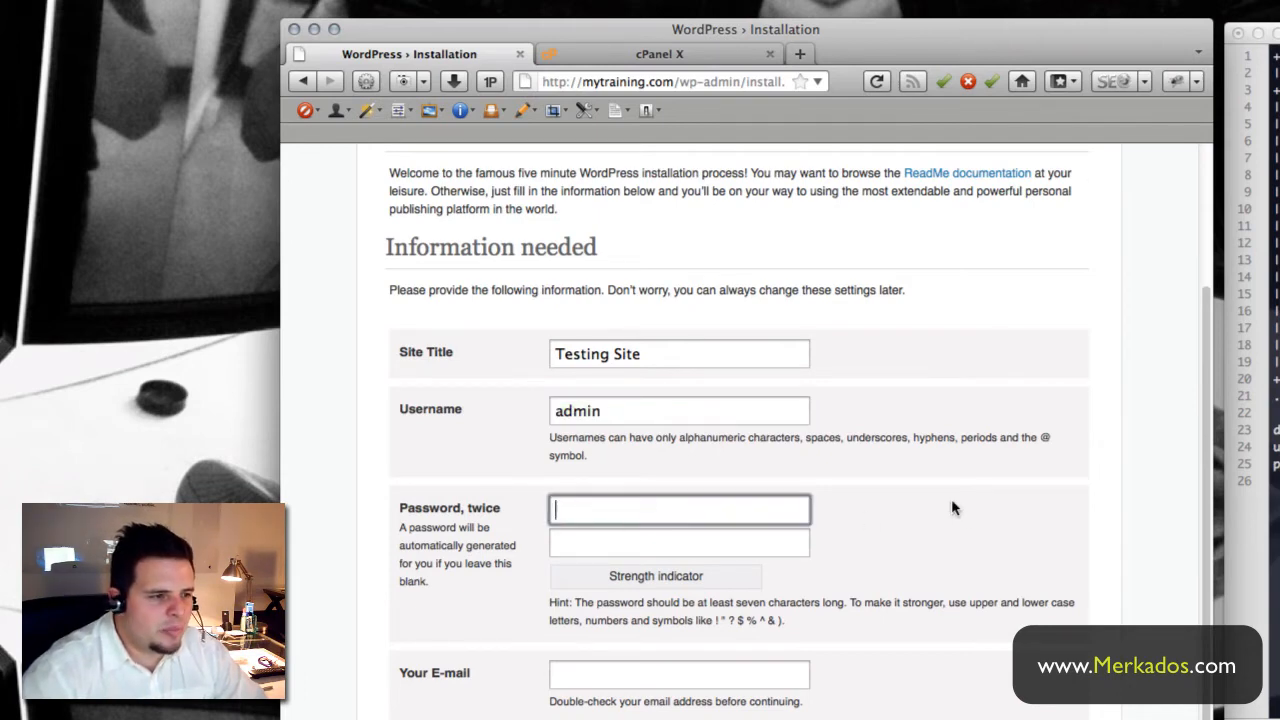
pyautogui.write('********')
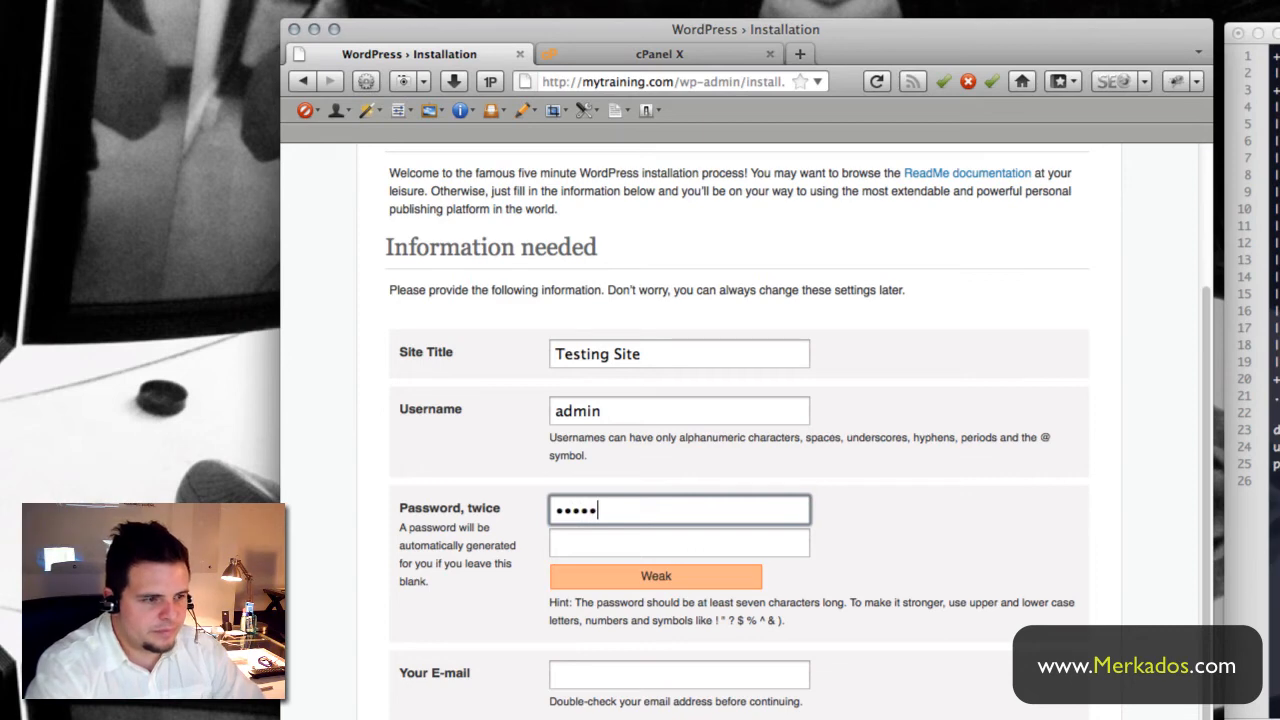
pyautogui.write('*')
pyautogui.press('Tab')
pyautogui.write('****')
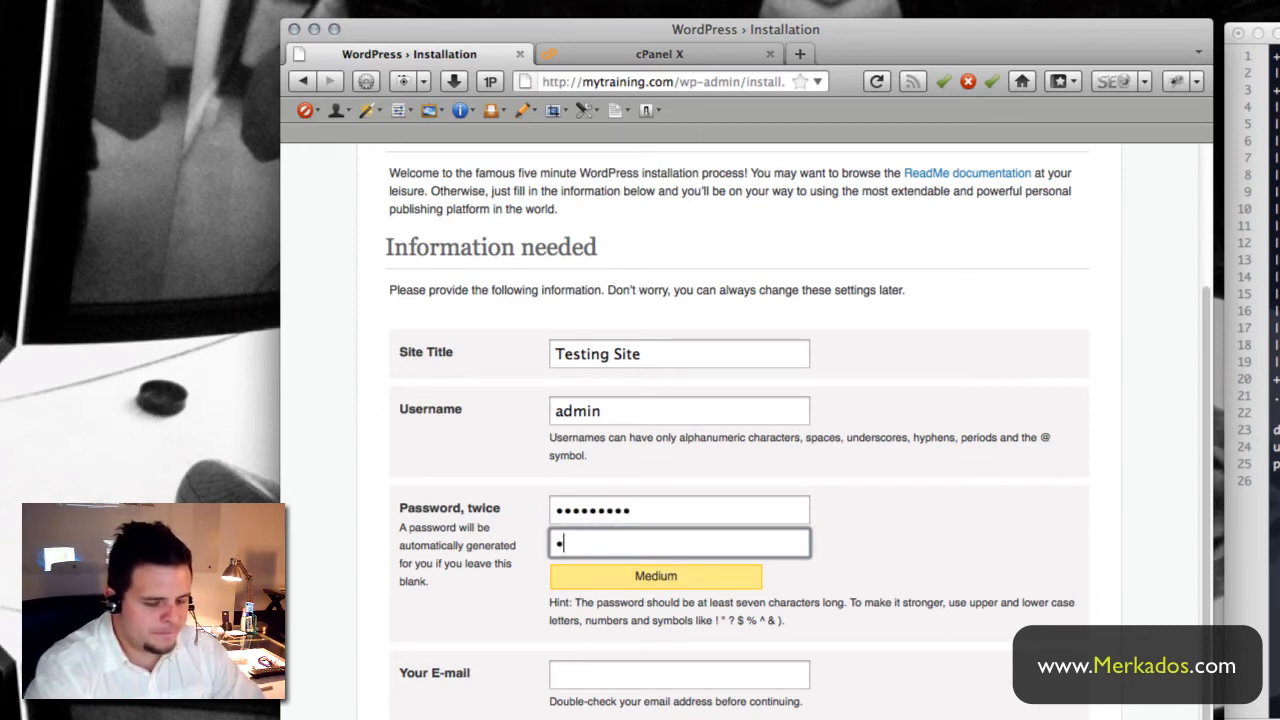
pyautogui.write('*****')
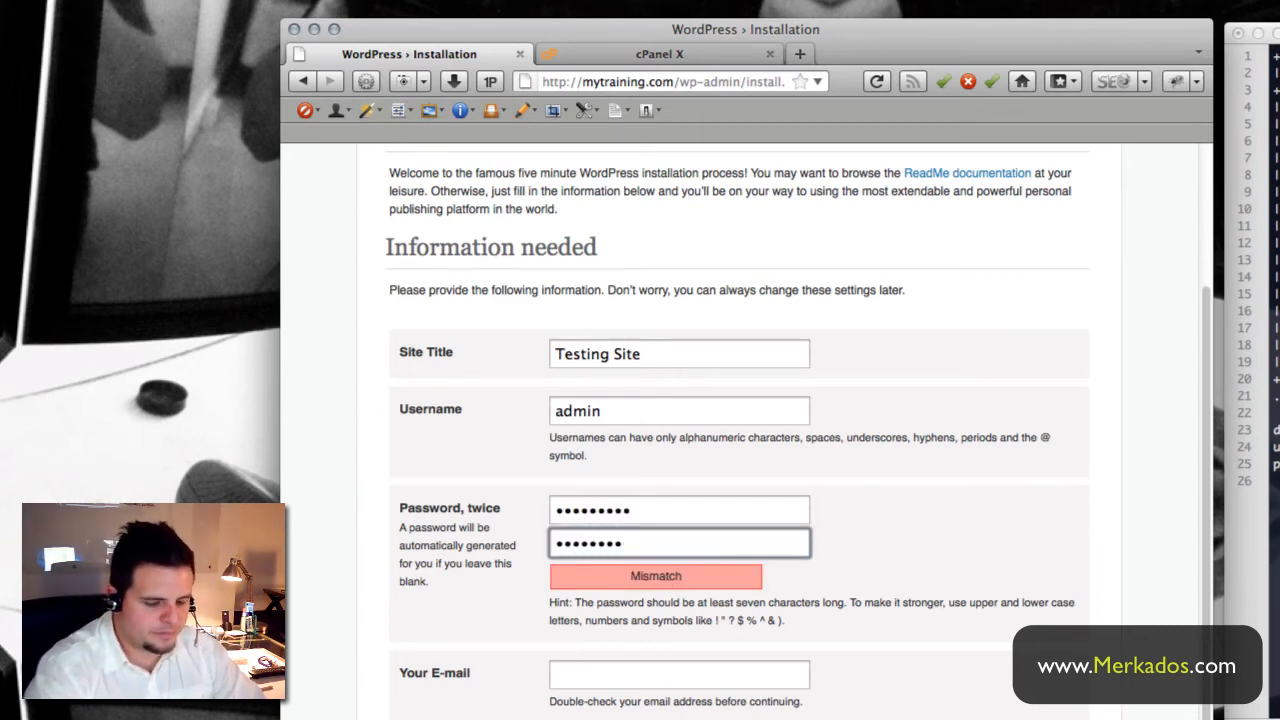
pyautogui.write('*')
pyautogui.press('Tab')
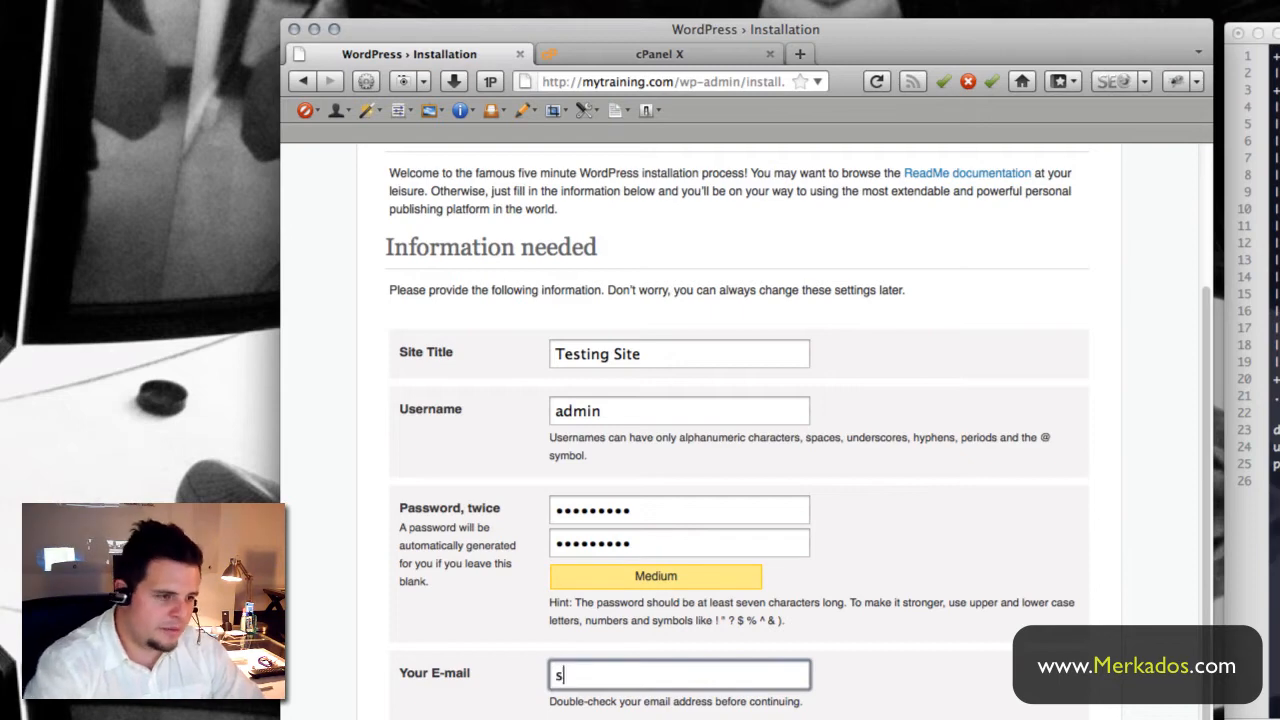
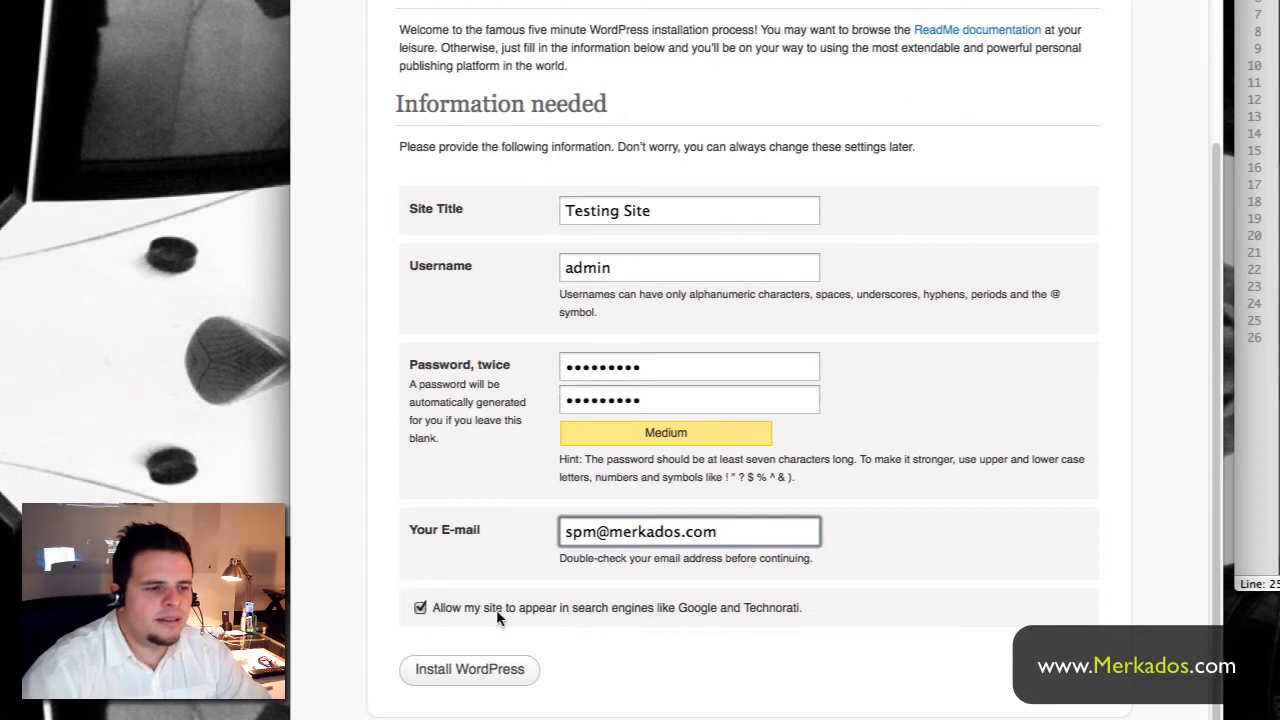
pyautogui.click(470, 677)
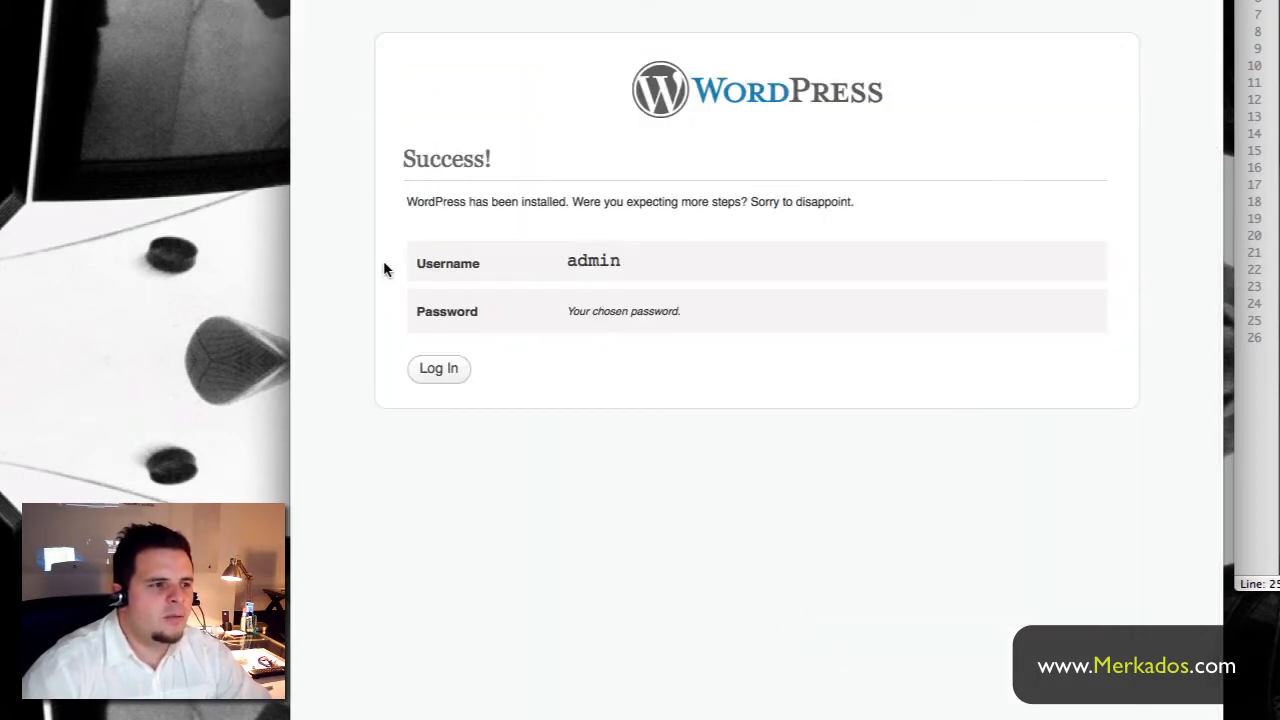
# - Go to the login page from the Success screen, then strip wp-login.php from the address
pyautogui.moveTo(508, 164); pyautogui.dragTo(404, 162)
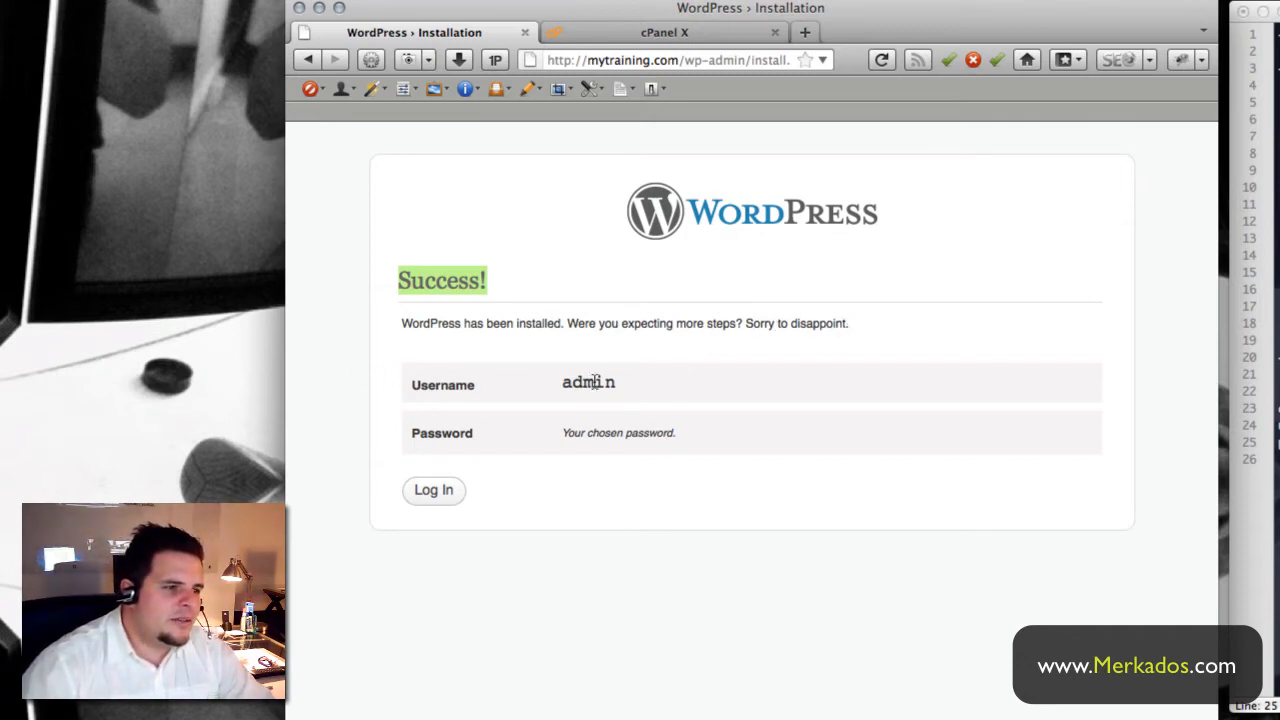
pyautogui.click(433, 492)
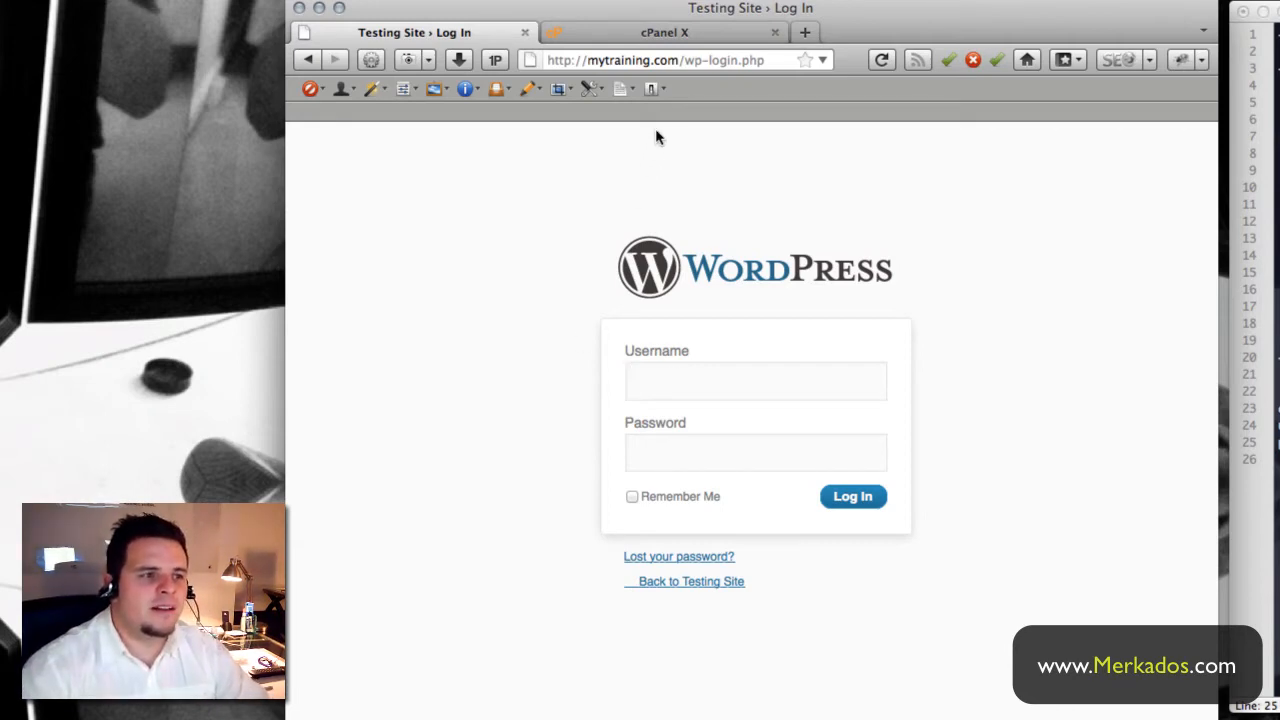
pyautogui.moveTo(683, 60); pyautogui.dragTo(773, 60)
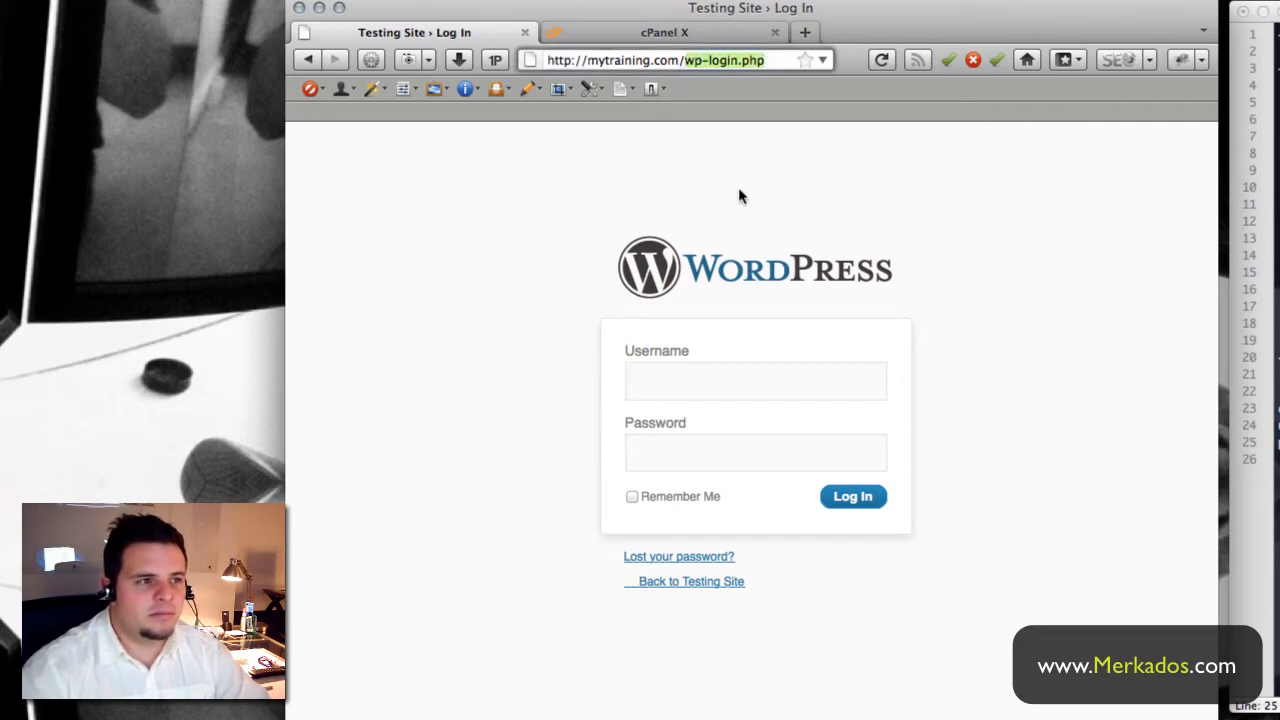
pyautogui.press('BackSpace')
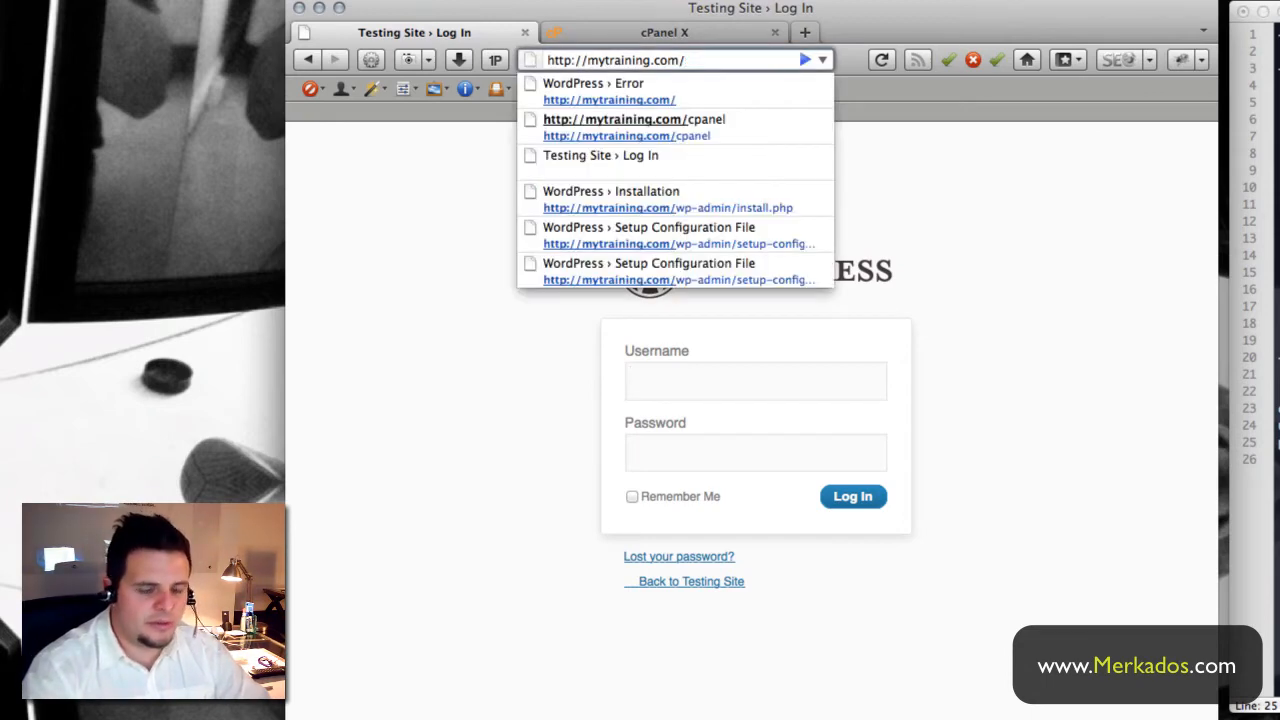
# - Load the mytraining.com home page, scroll through the Hello world! post, and click into the address bar
pyautogui.press('Return')
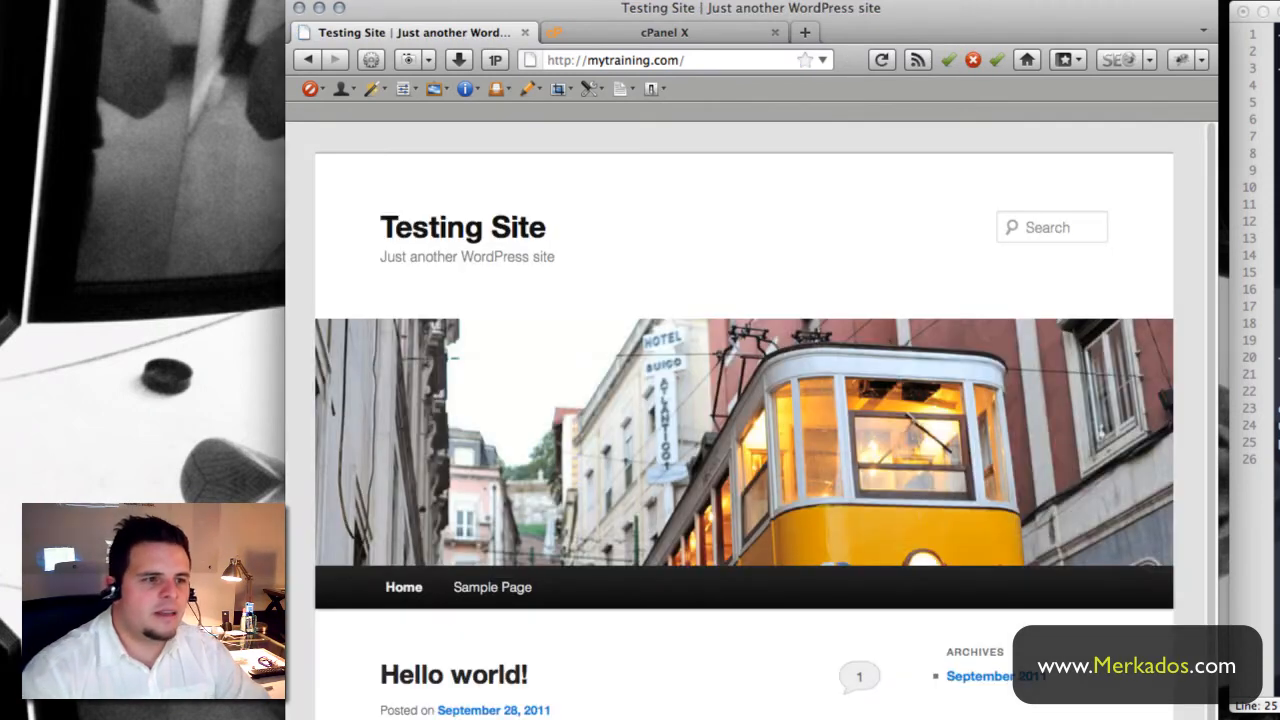
pyautogui.scroll(-3, 870, 362)
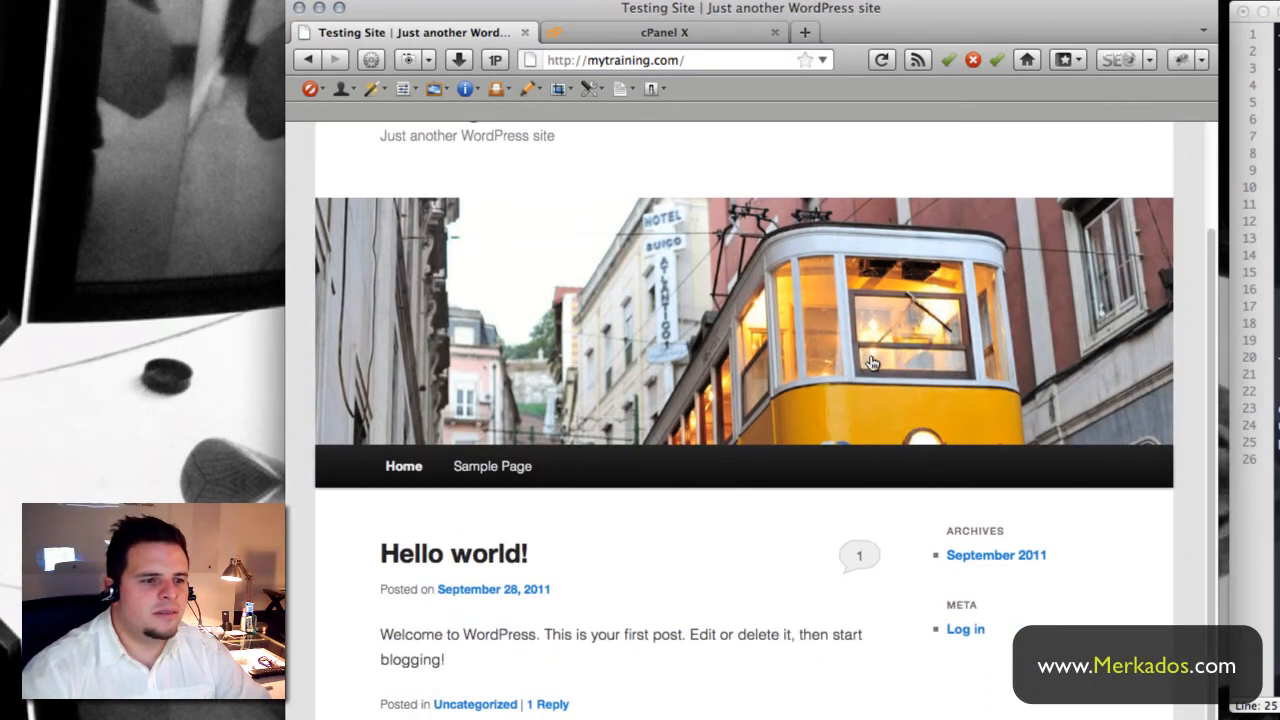
pyautogui.scroll(3, 871, 362)
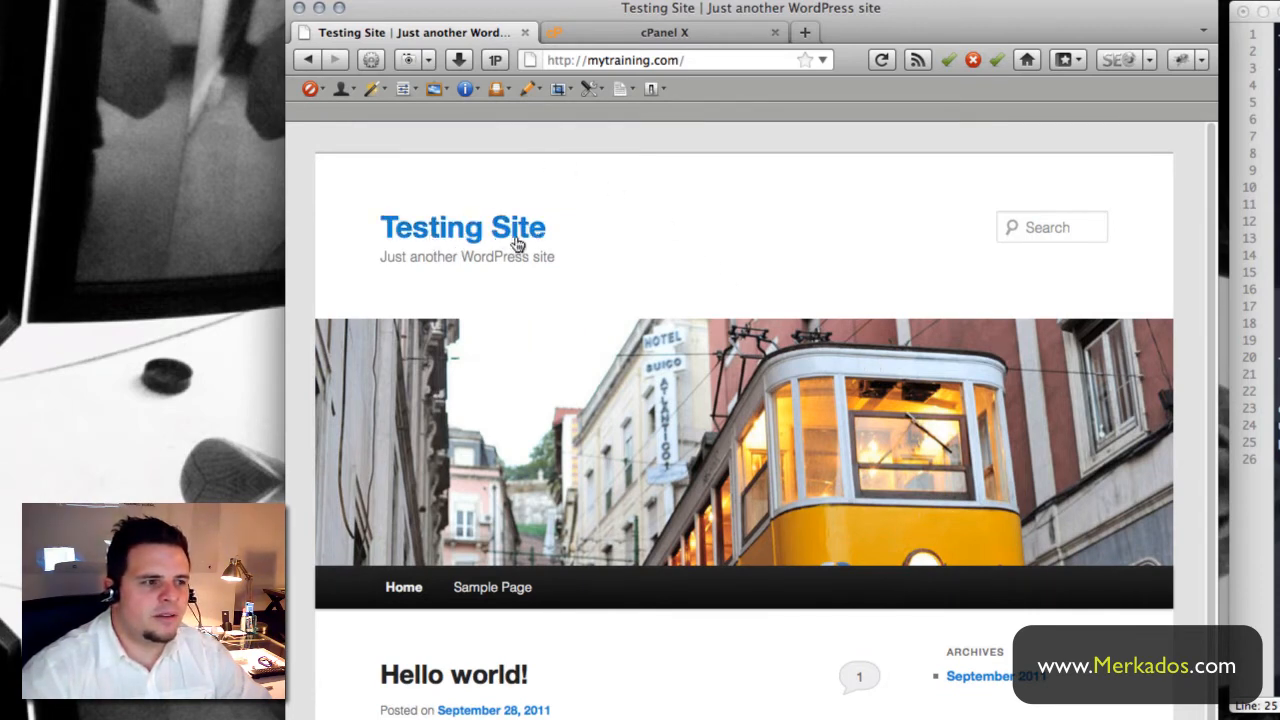
pyautogui.scroll(-3, 560, 375)
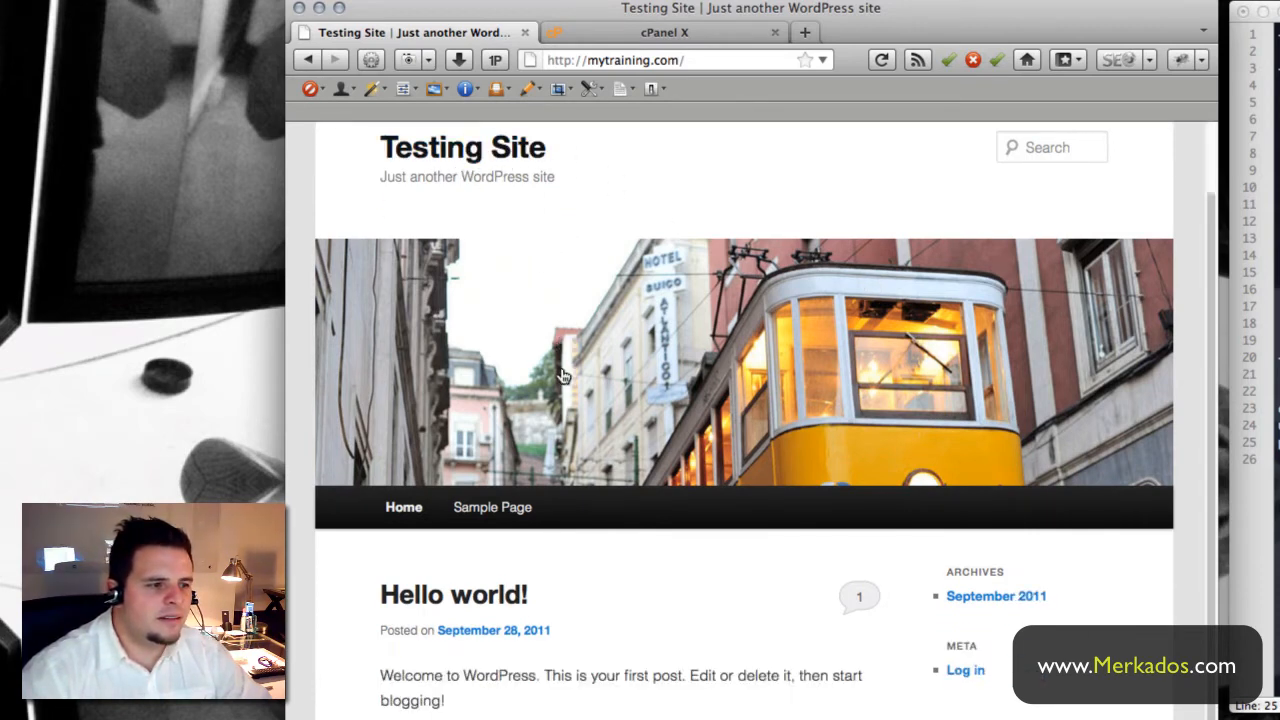
pyautogui.scroll(3, 850, 680)
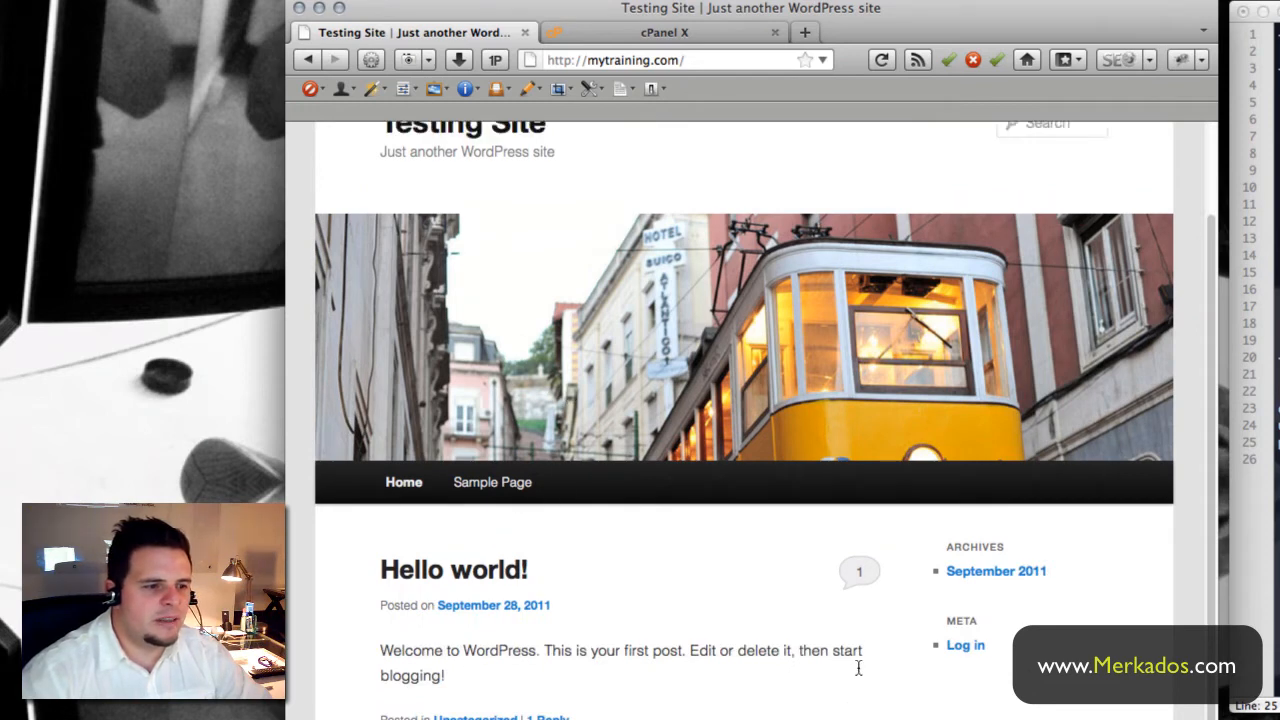
pyautogui.scroll(-2, 838, 695)
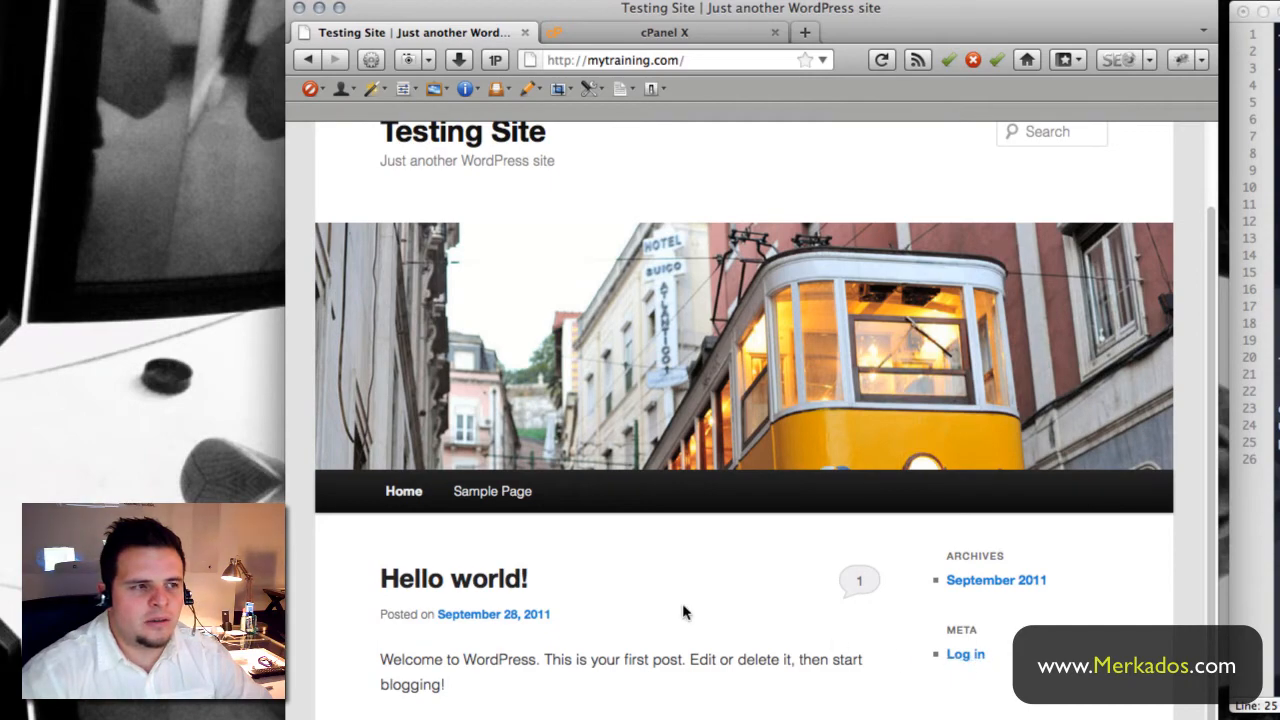
pyautogui.scroll(2, 682, 603)
pyautogui.click(694, 60)
pyautogui.click(694, 60)
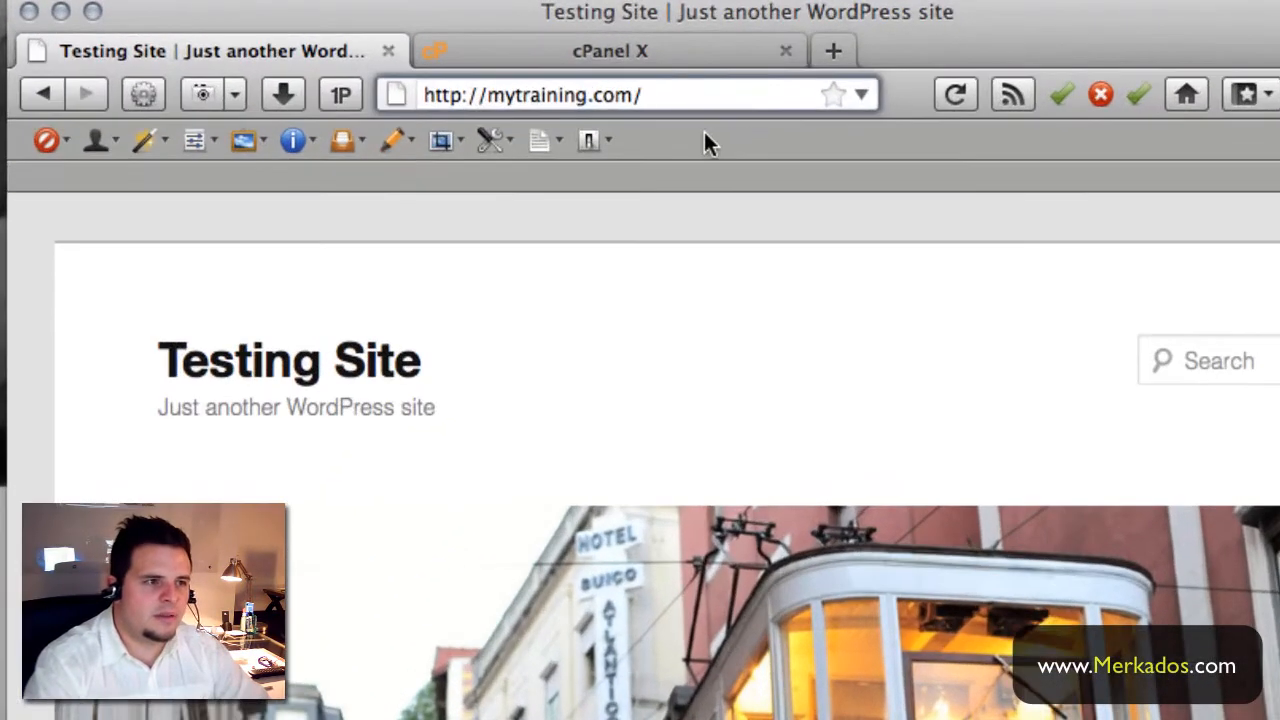
# - Go to mytraining.com/wp-login.php and sign in with the administrator username and password
pyautogui.write('w')
pyautogui.press('BackSpace')
pyautogui.write('w')
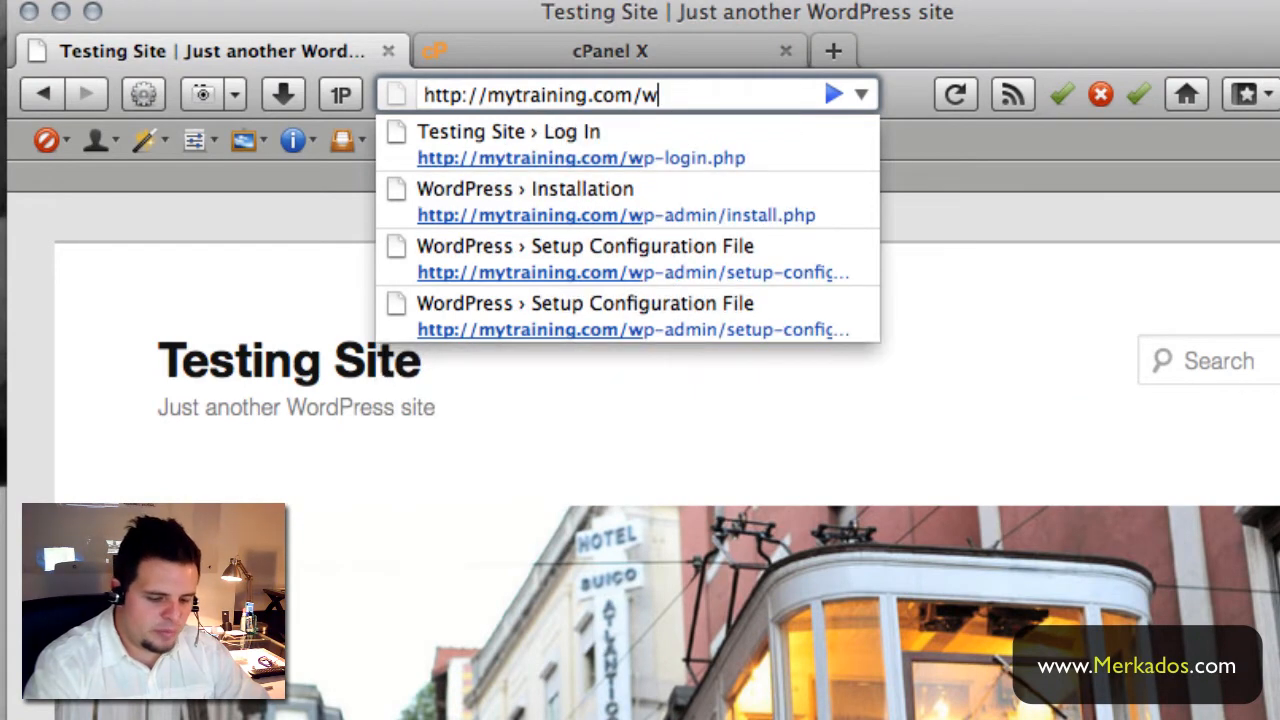
pyautogui.write('p-login.php')
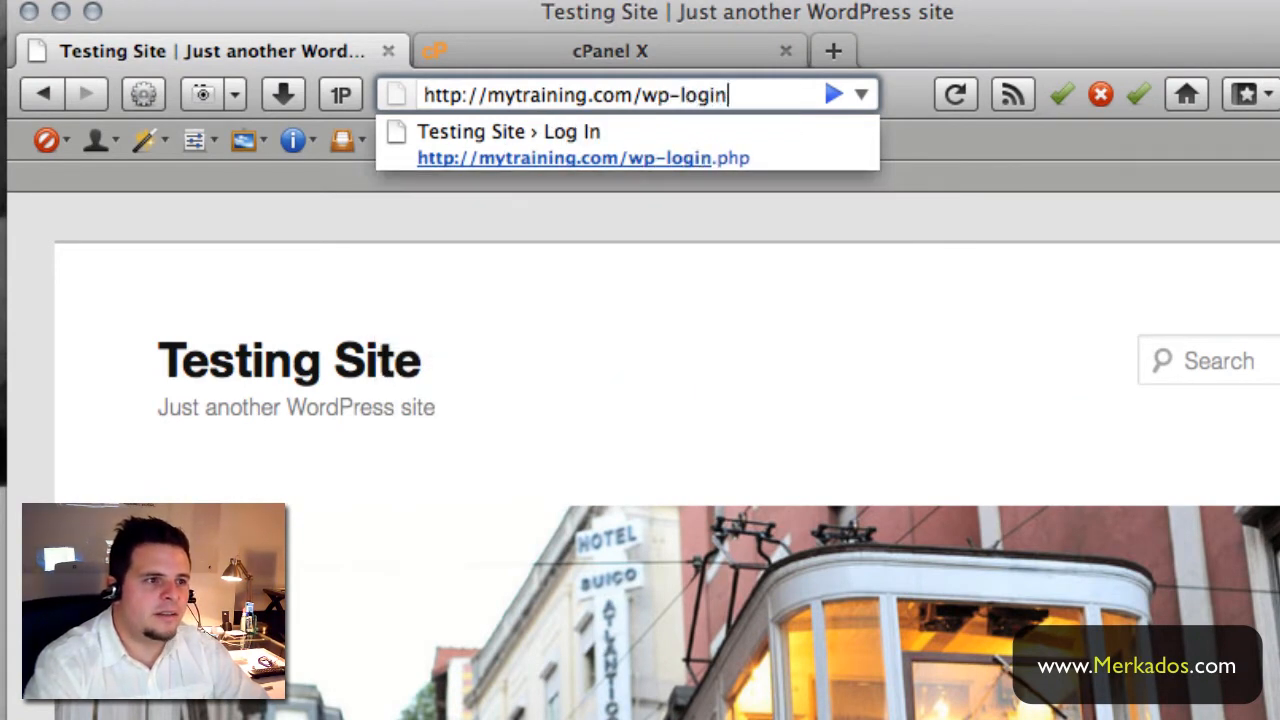
pyautogui.press('Return')
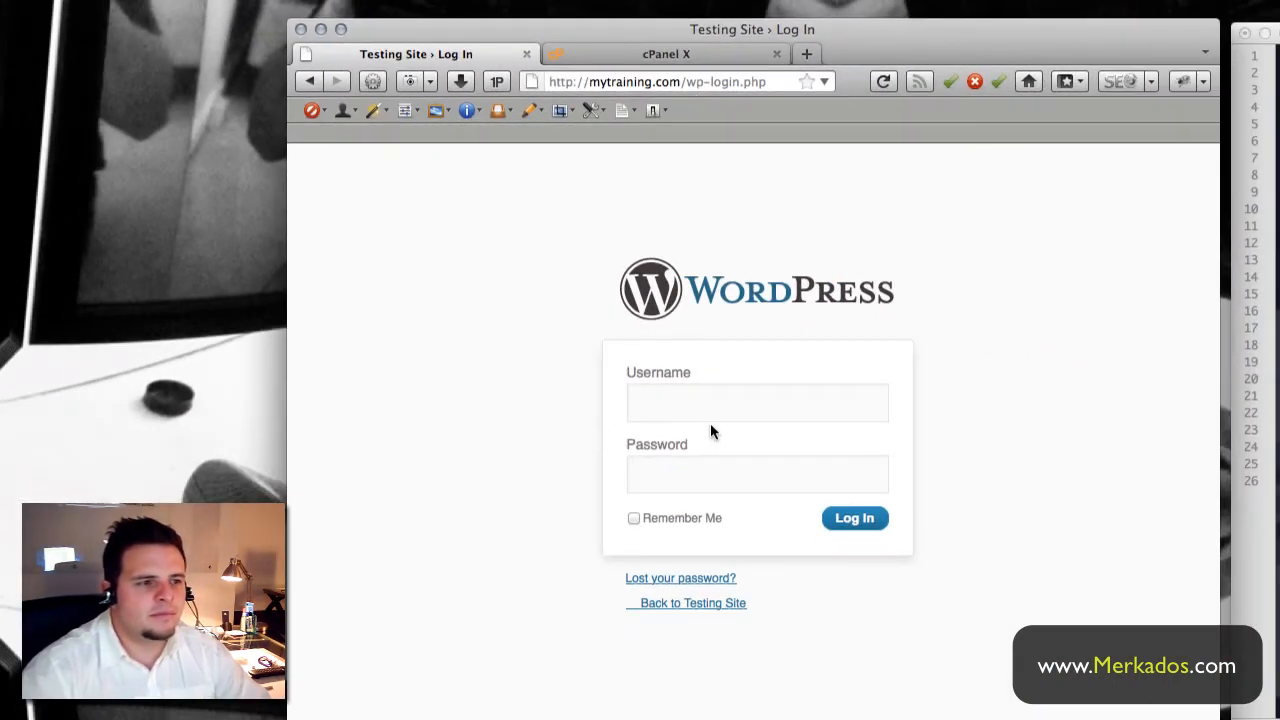
pyautogui.write('admin')
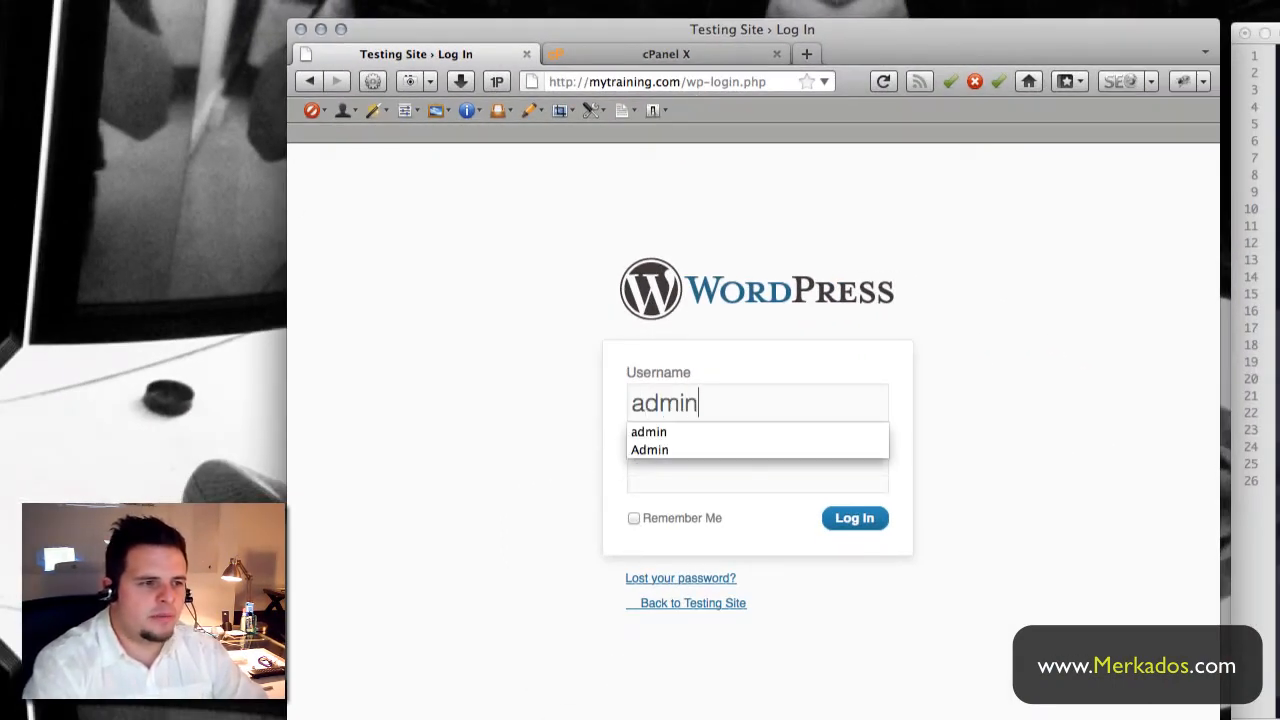
pyautogui.press('Tab')
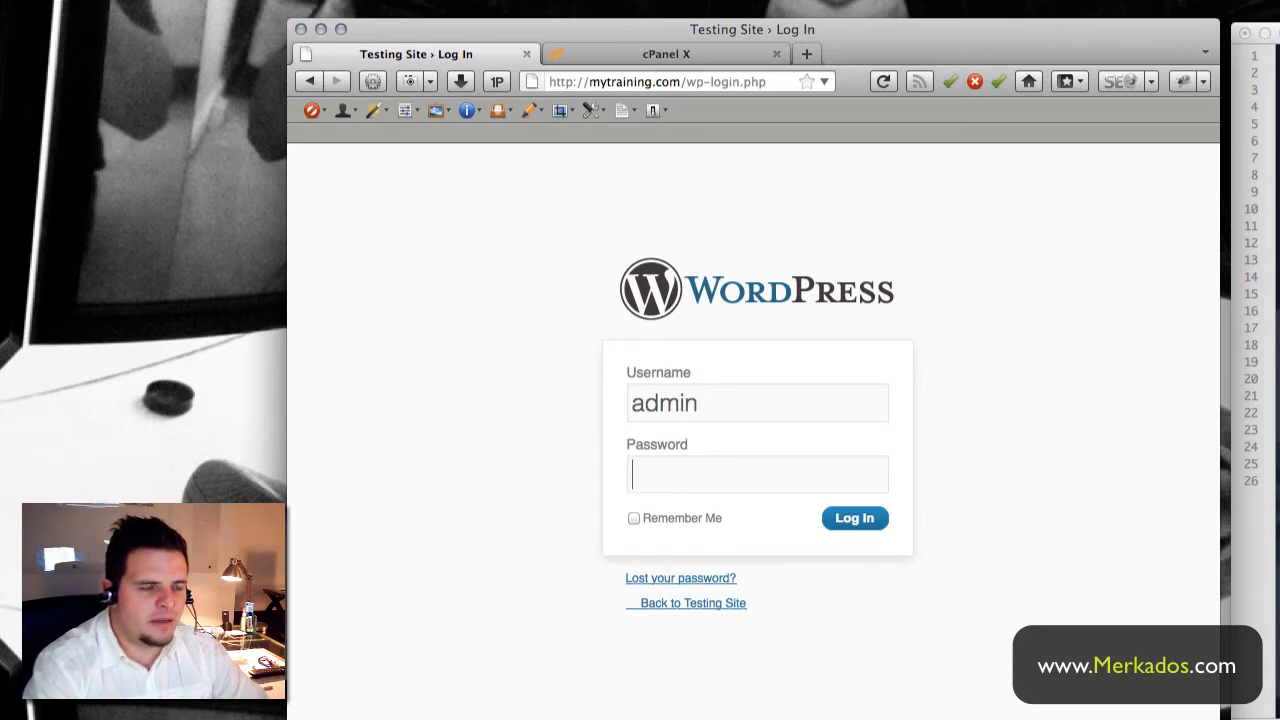
pyautogui.write('•••••••••')
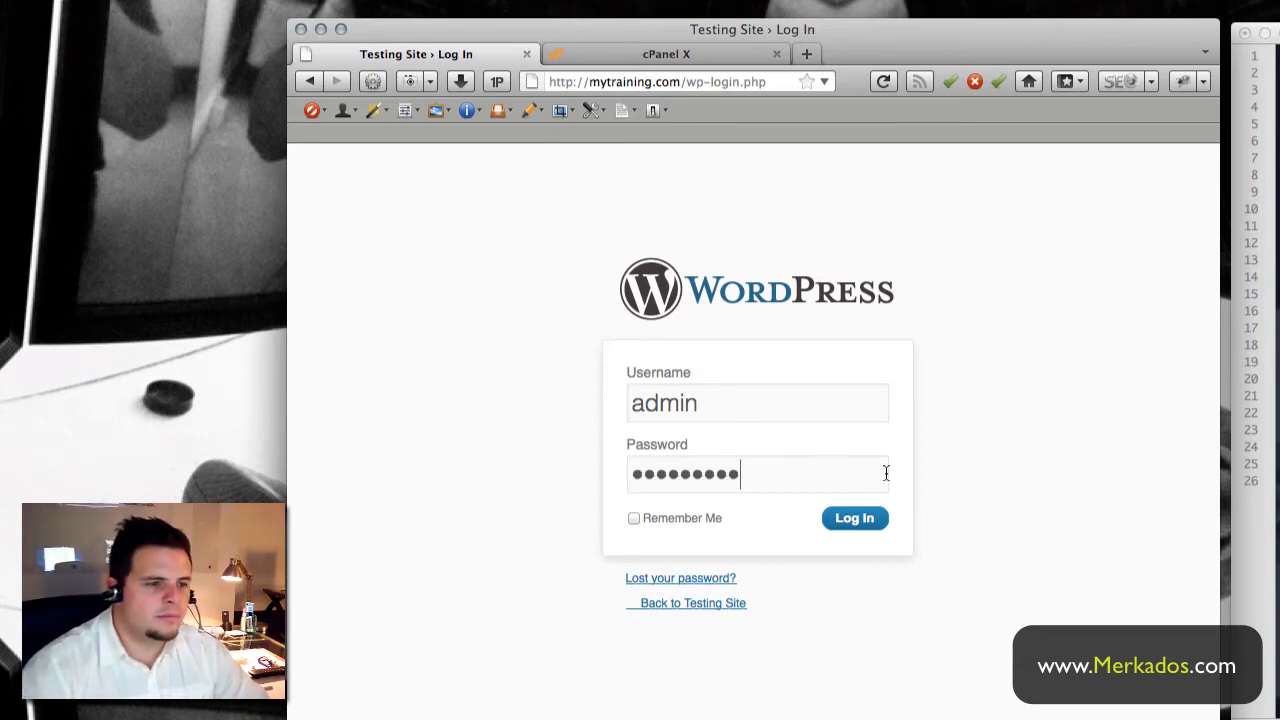
pyautogui.click(858, 532)
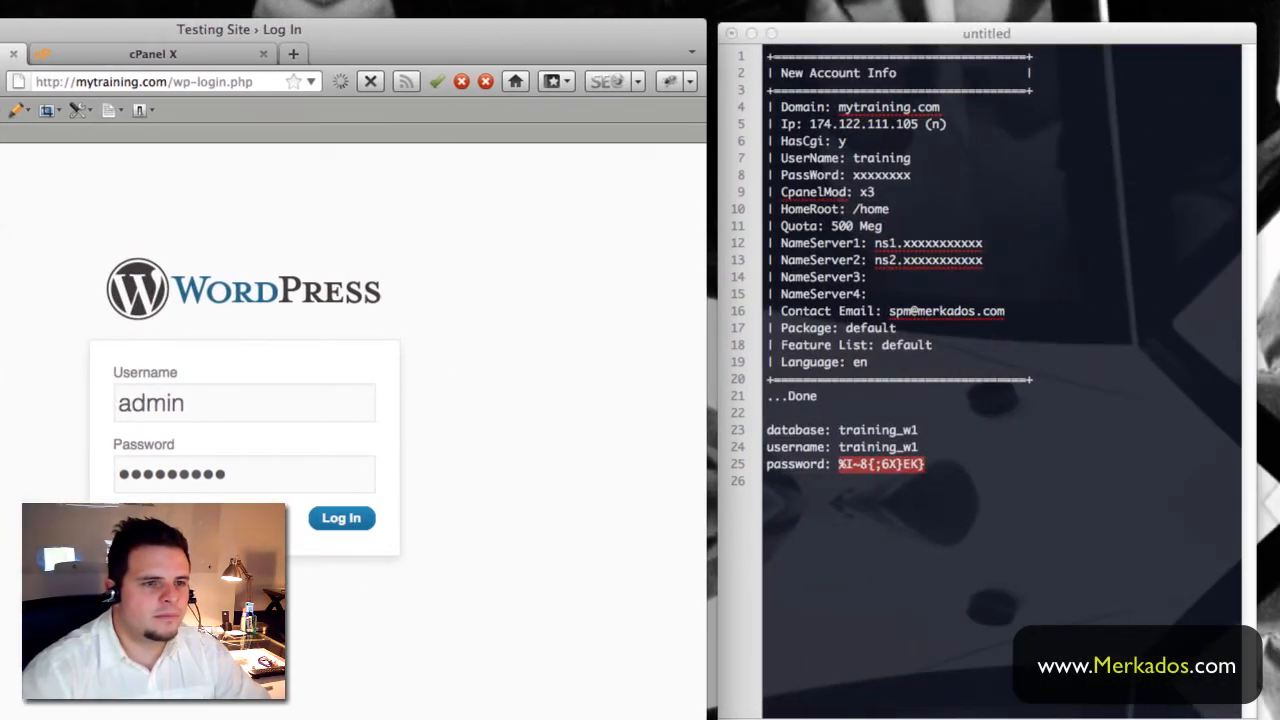
# - Bring the account notes window forward, then select and clear the account details in it
pyautogui.click(858, 36)
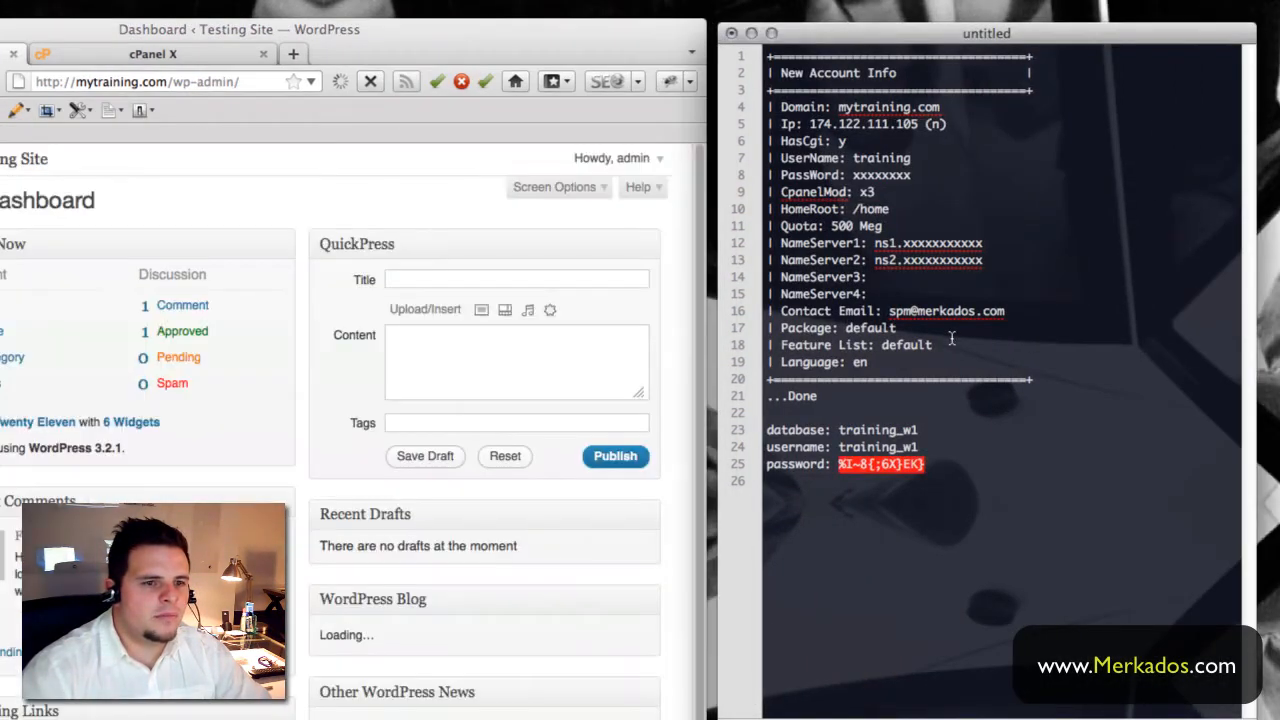
pyautogui.click(952, 340)
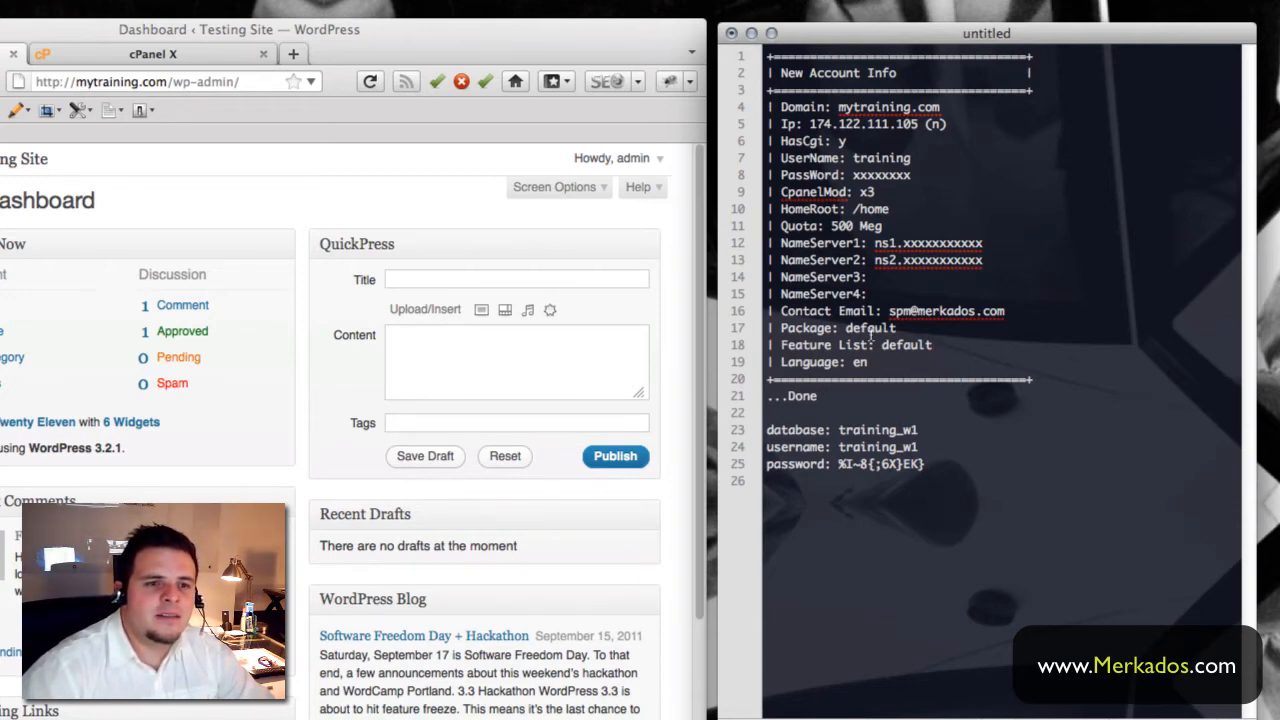
pyautogui.moveTo(845, 39); pyautogui.dragTo(848, 35)
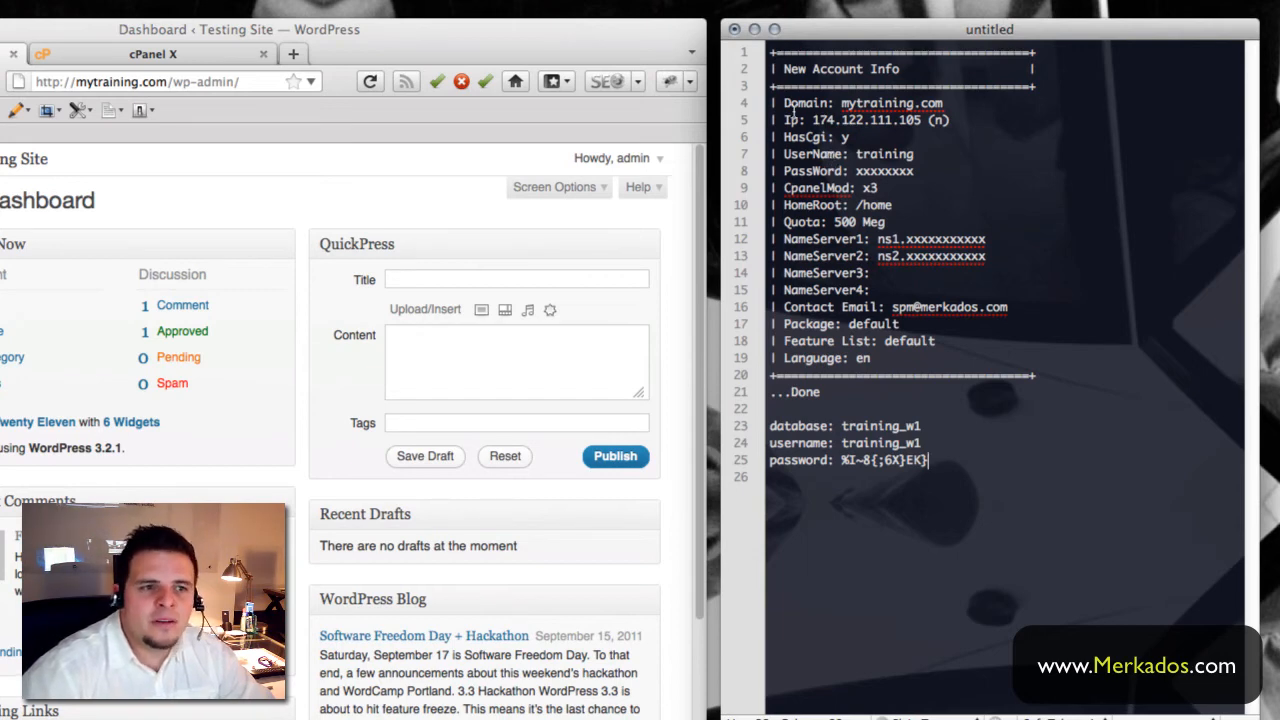
pyautogui.moveTo(784, 103); pyautogui.dragTo(938, 450)
pyautogui.click(940, 454)
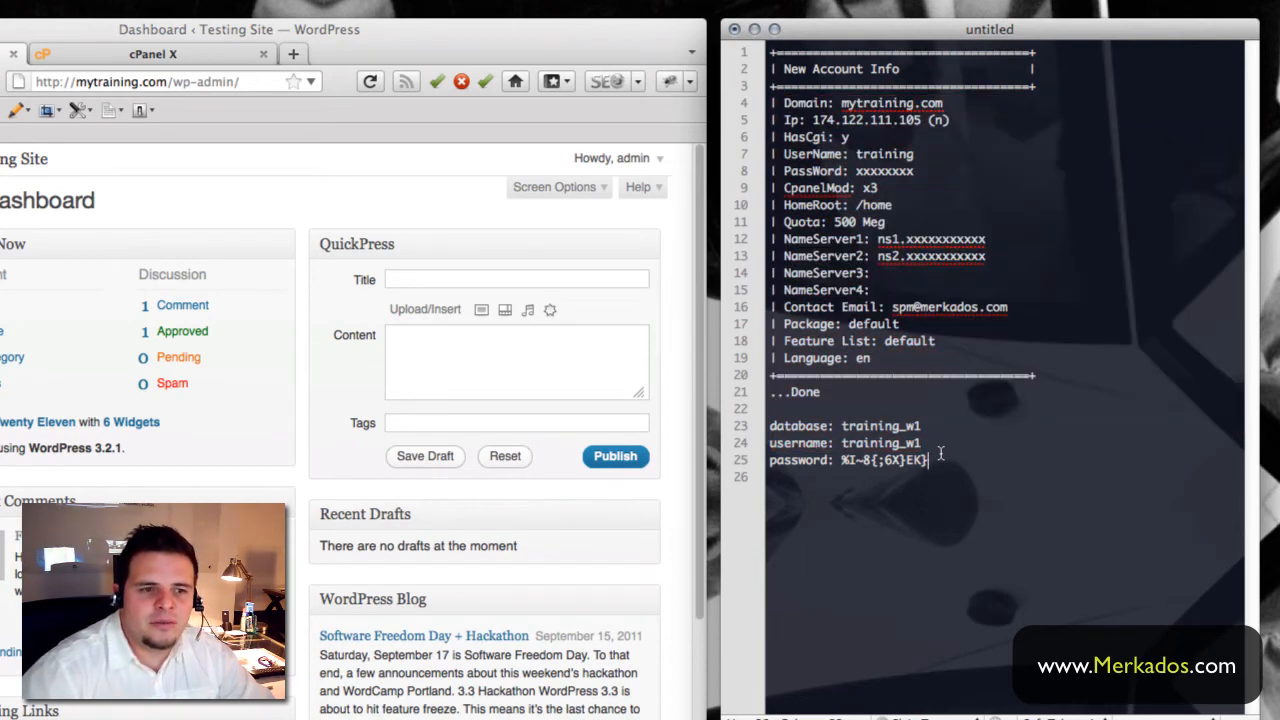
# - Discard the untitled notes document without saving, and move and widen the browser window
pyautogui.click(735, 29)
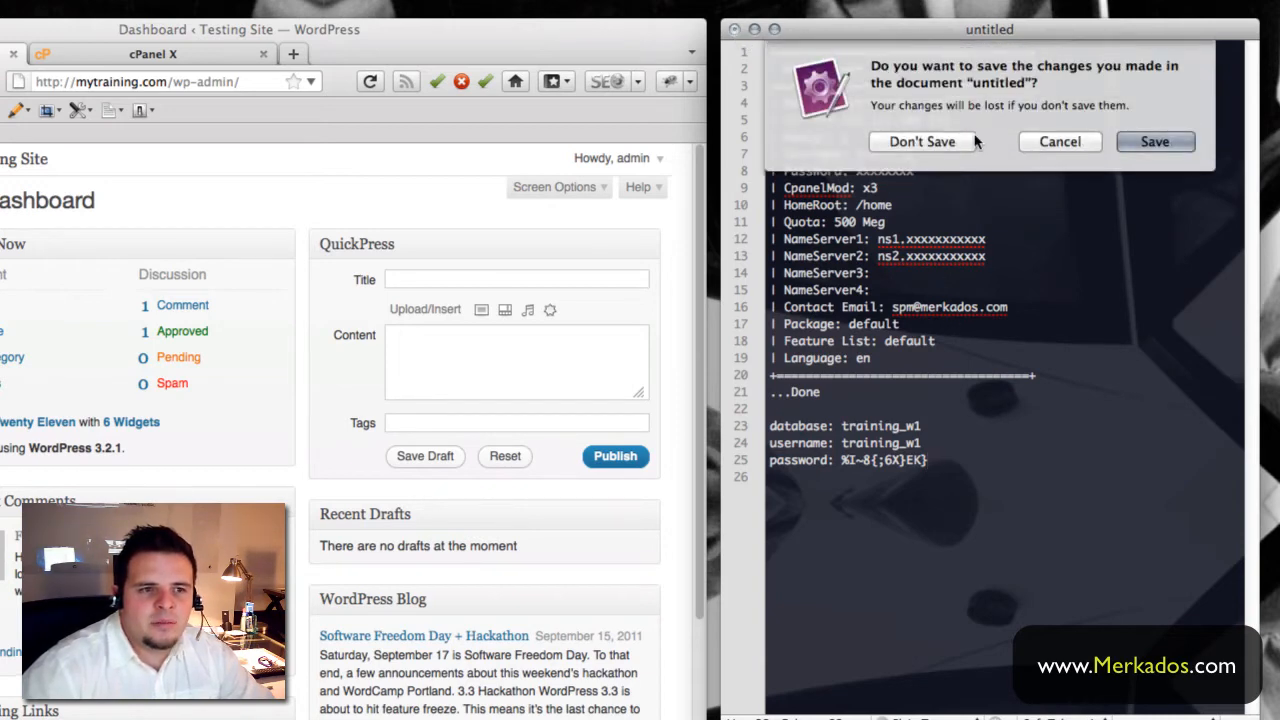
pyautogui.click(921, 141)
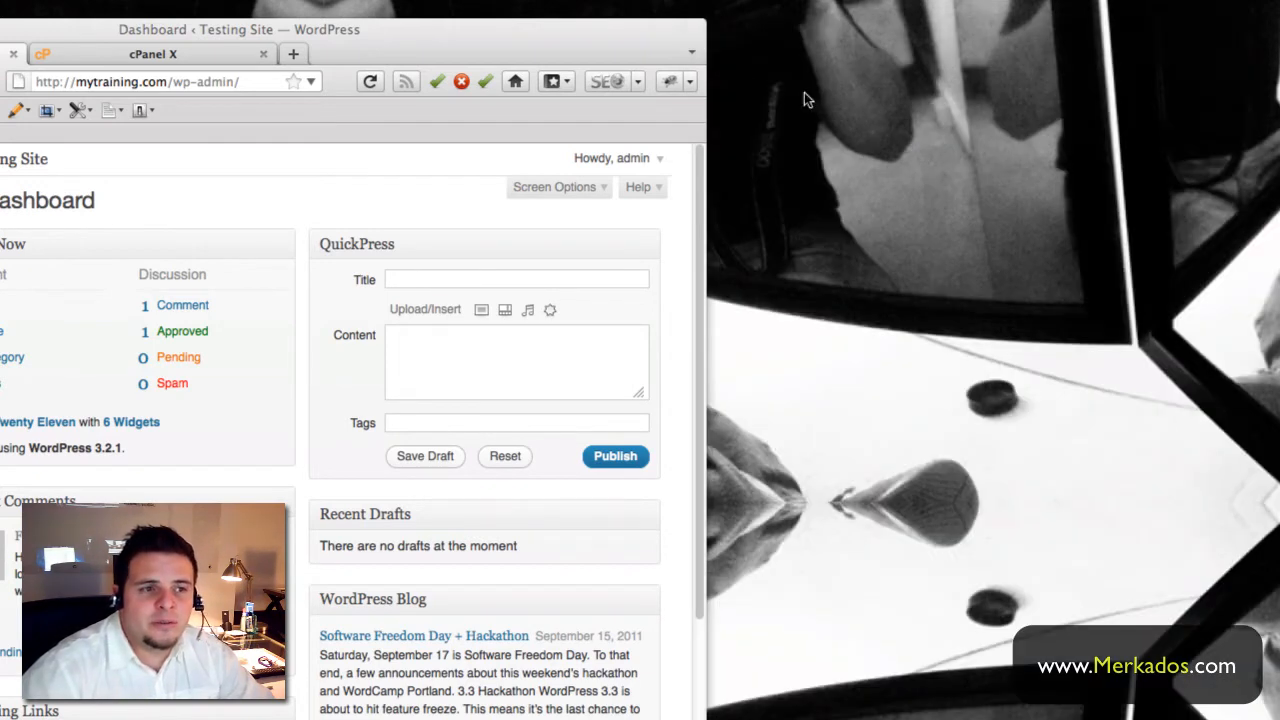
pyautogui.moveTo(425, 50); pyautogui.dragTo(324, 35)
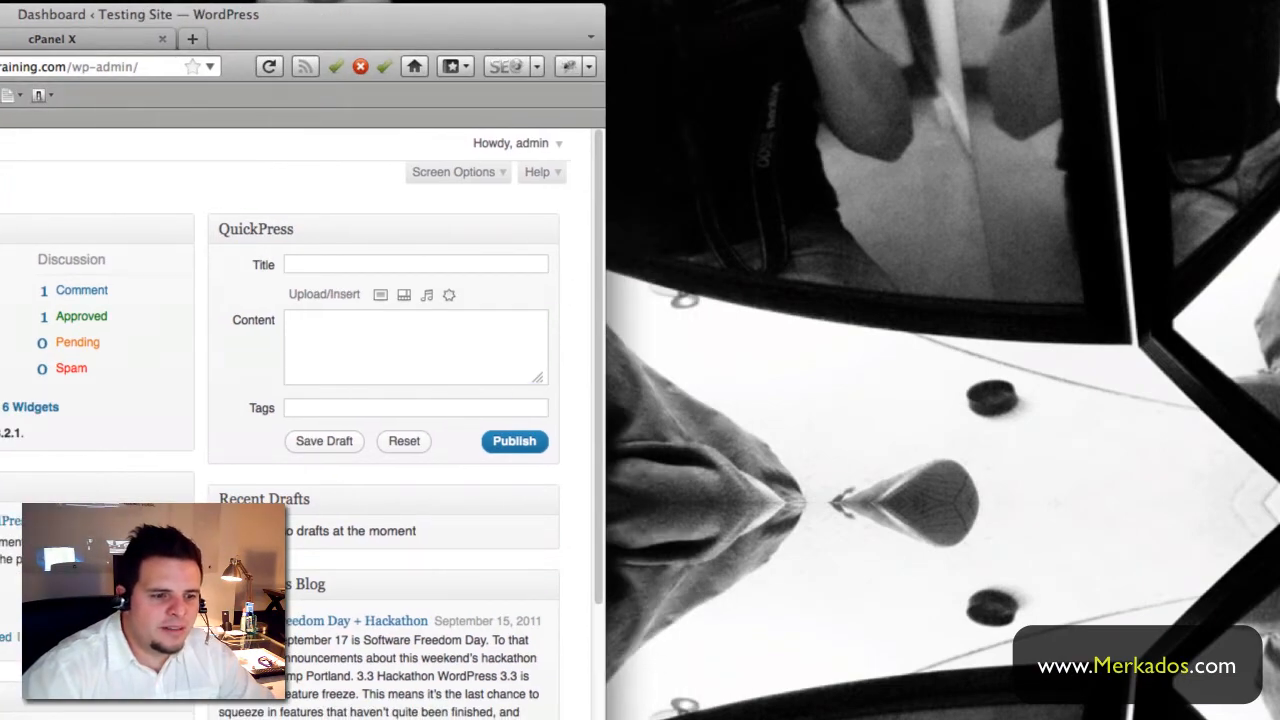
pyautogui.moveTo(600, 716); pyautogui.dragTo(1110, 716)
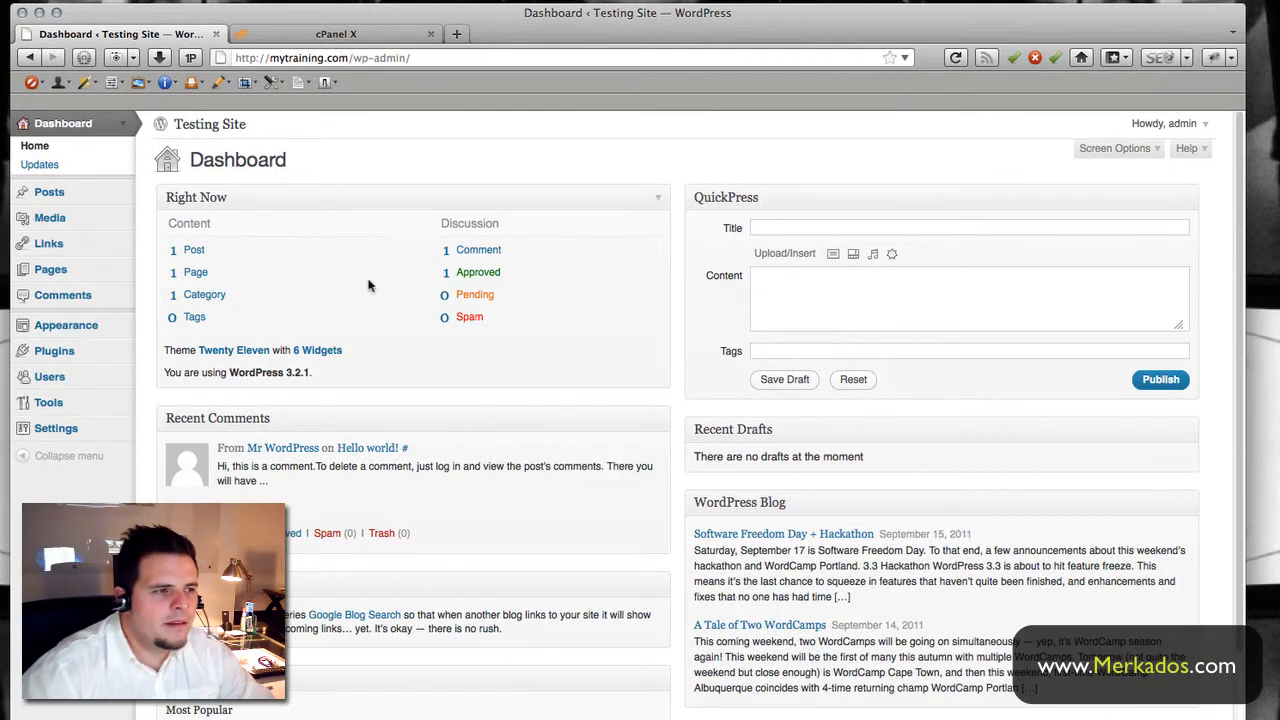
# - Open the site's General Settings page
pyautogui.scroll(-1, 328, 165)
pyautogui.scroll(1, 331, 168)
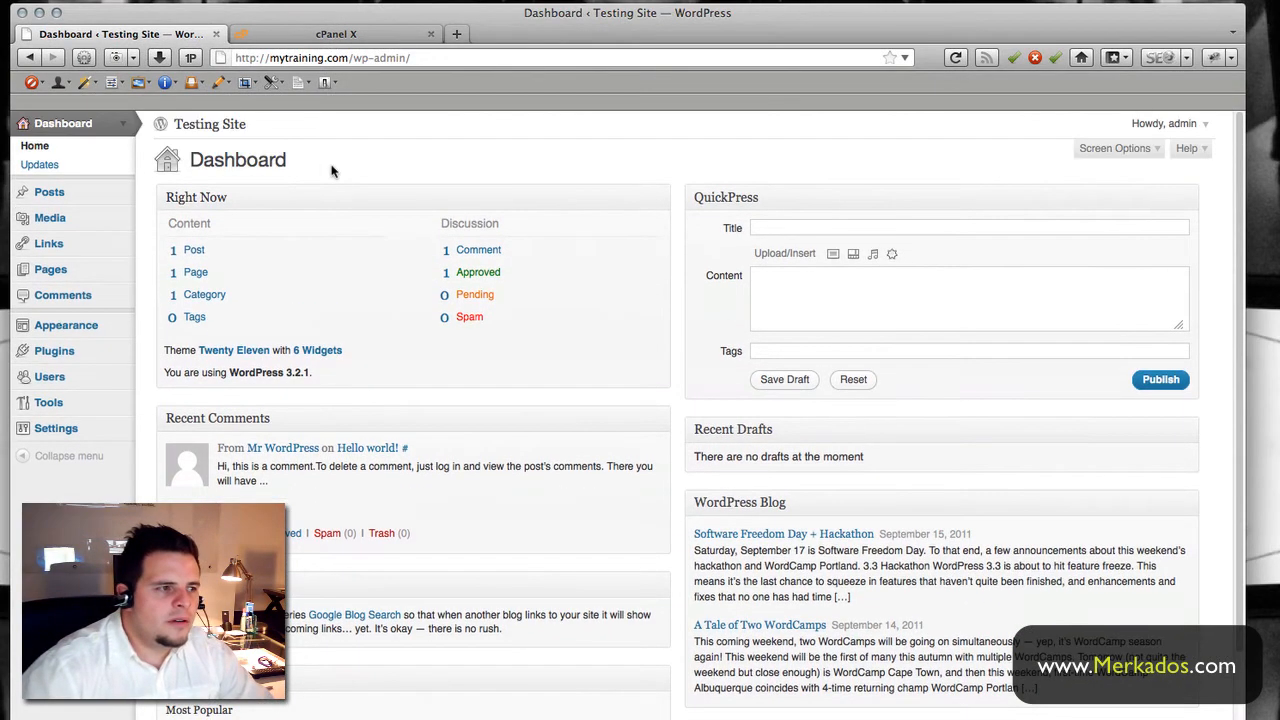
pyautogui.click(61, 430)
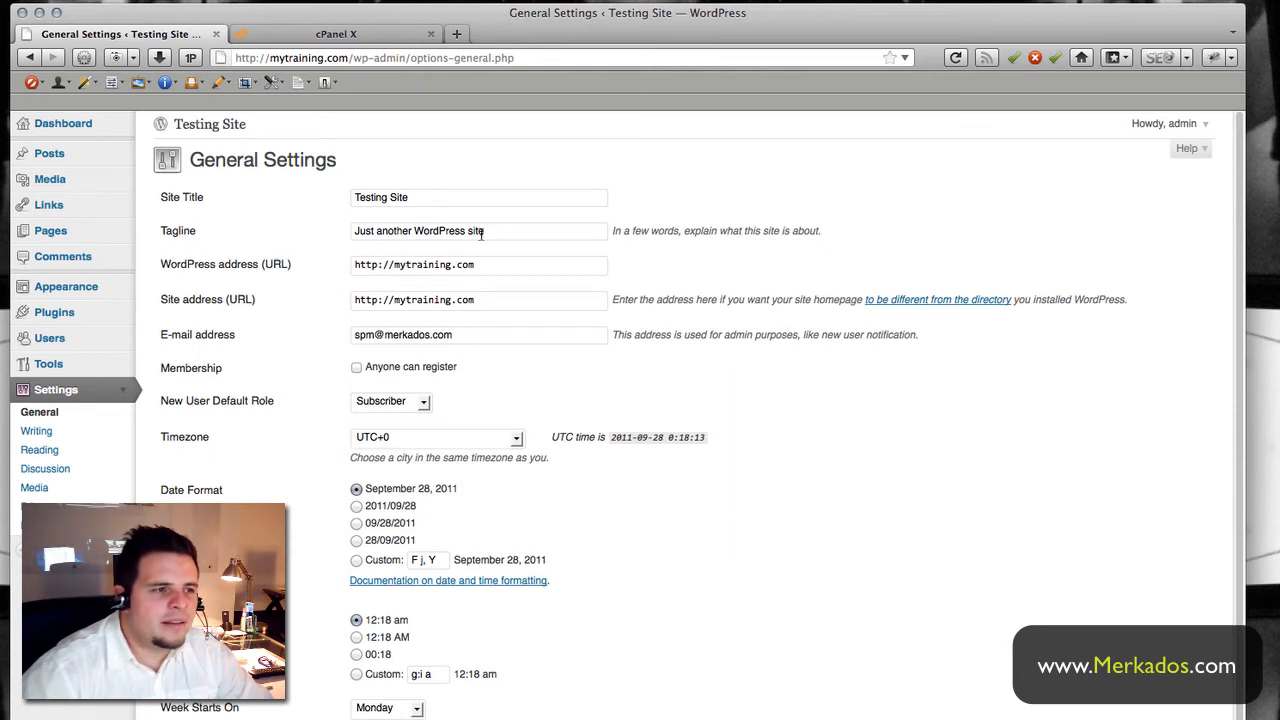
# - Replace the default tagline with 'My best site ever.'
pyautogui.moveTo(495, 232); pyautogui.dragTo(318, 230)
pyautogui.press('BackSpace')
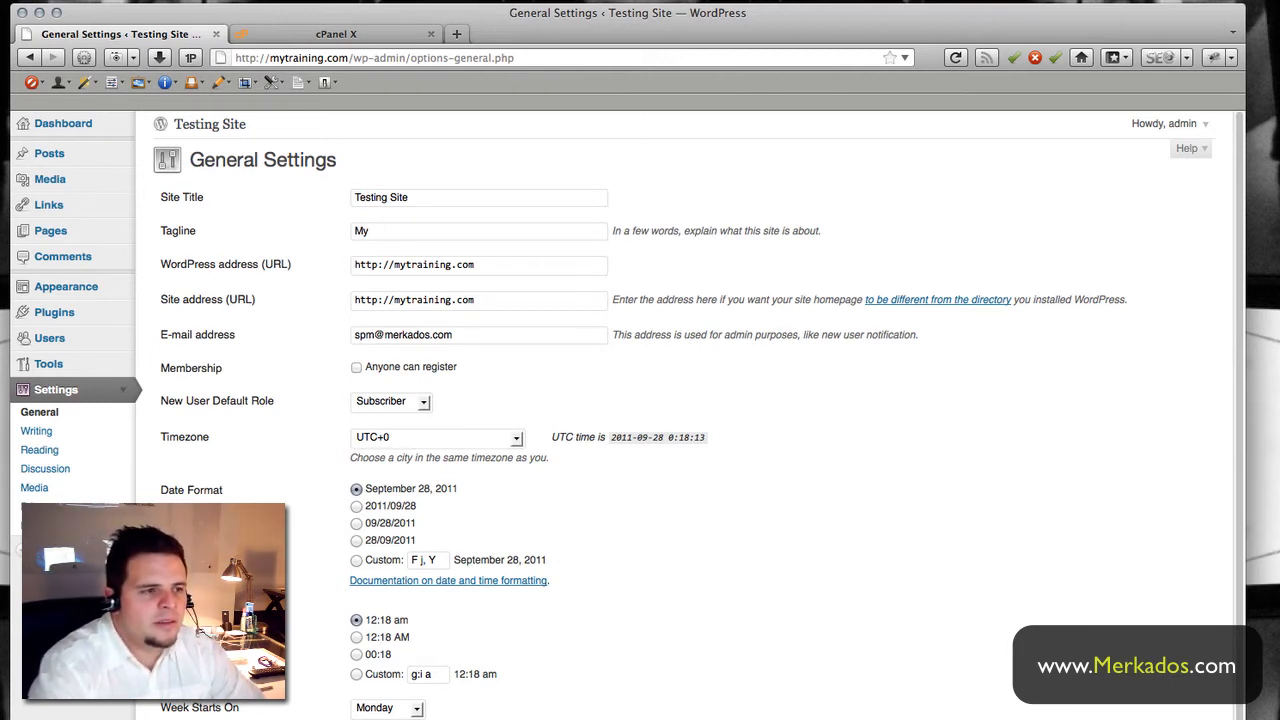
pyautogui.write('My best site ever.')
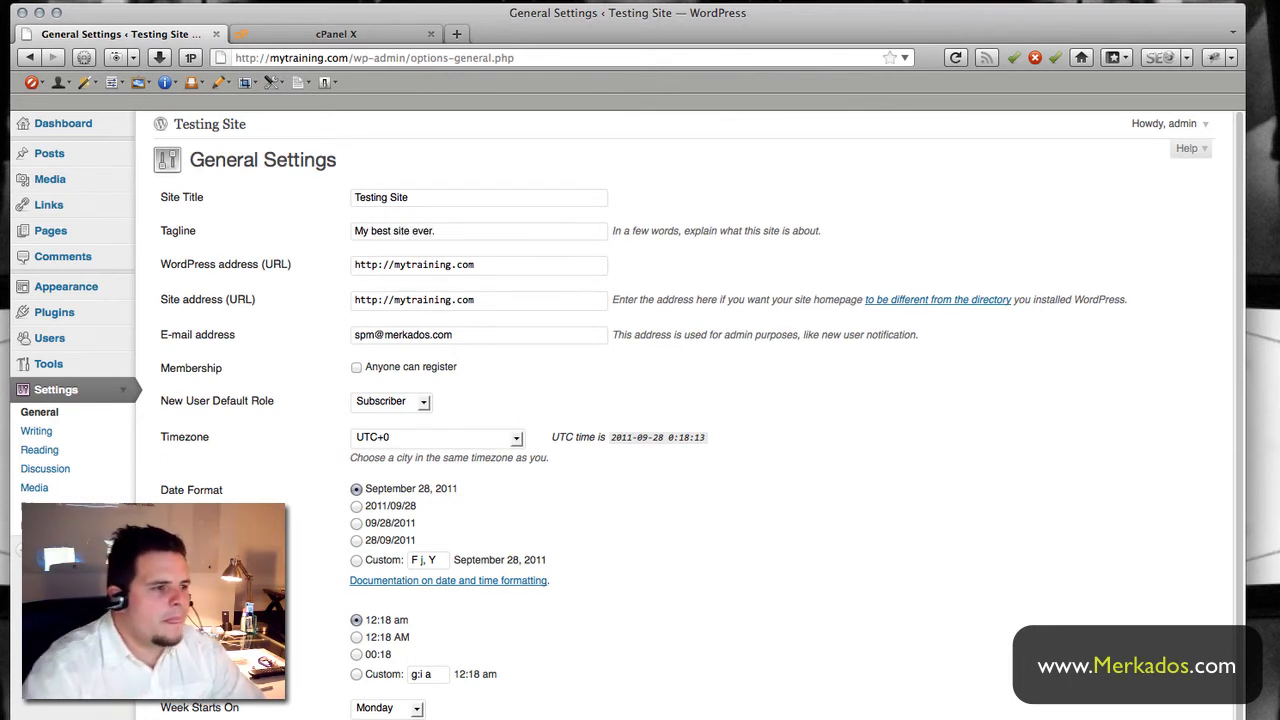
pyautogui.scroll(-1, 334, 272)
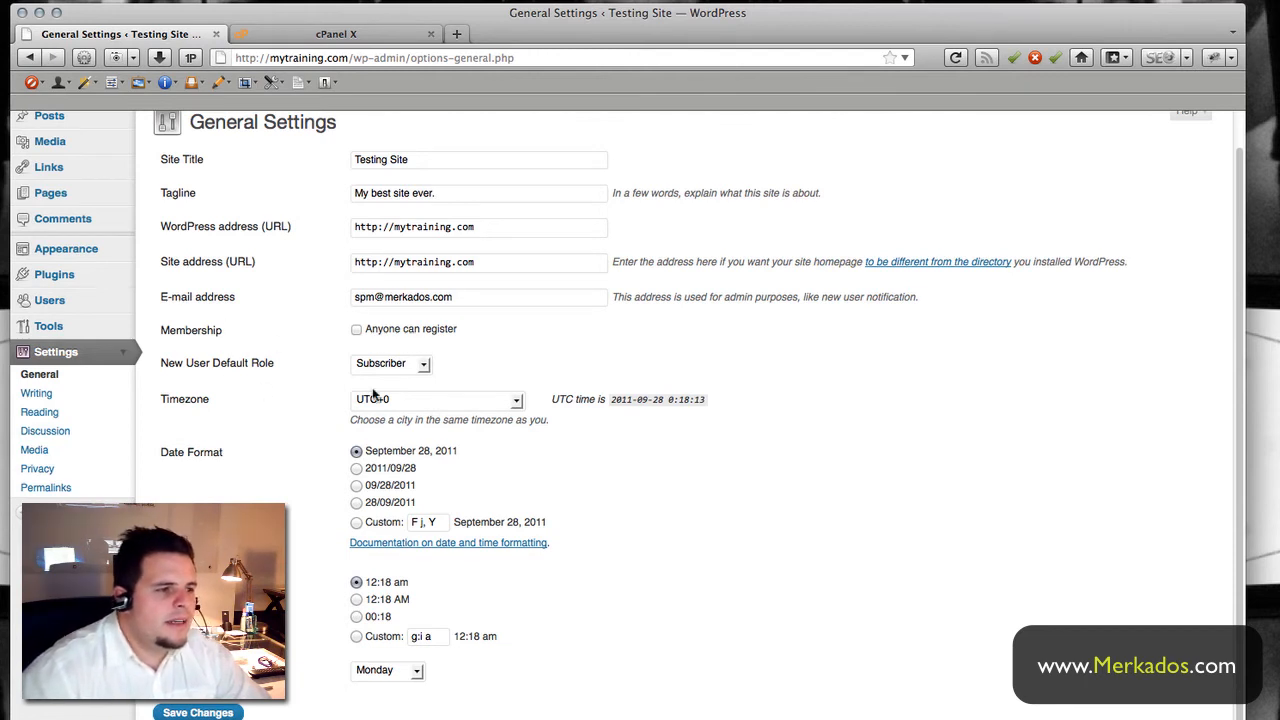
# - Choose UTC-5 from the Timezone list and save the general settings
pyautogui.click(401, 400)
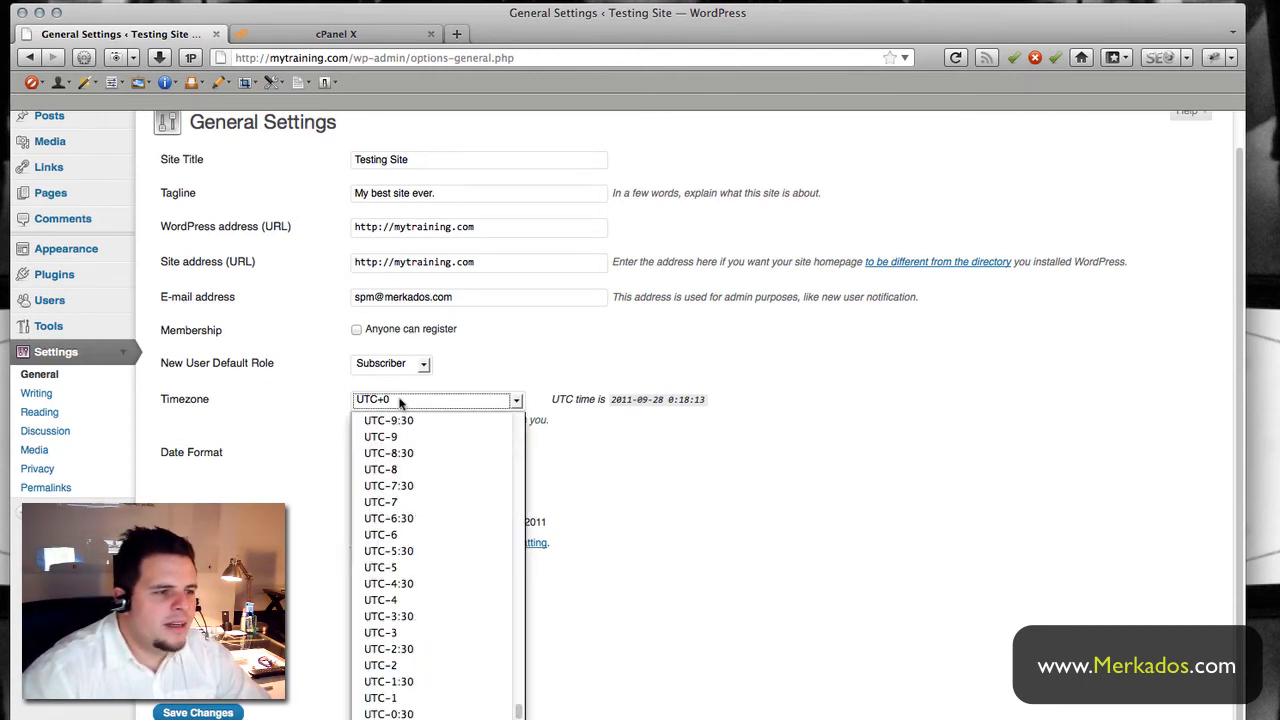
pyautogui.scroll(-8, 461, 556)
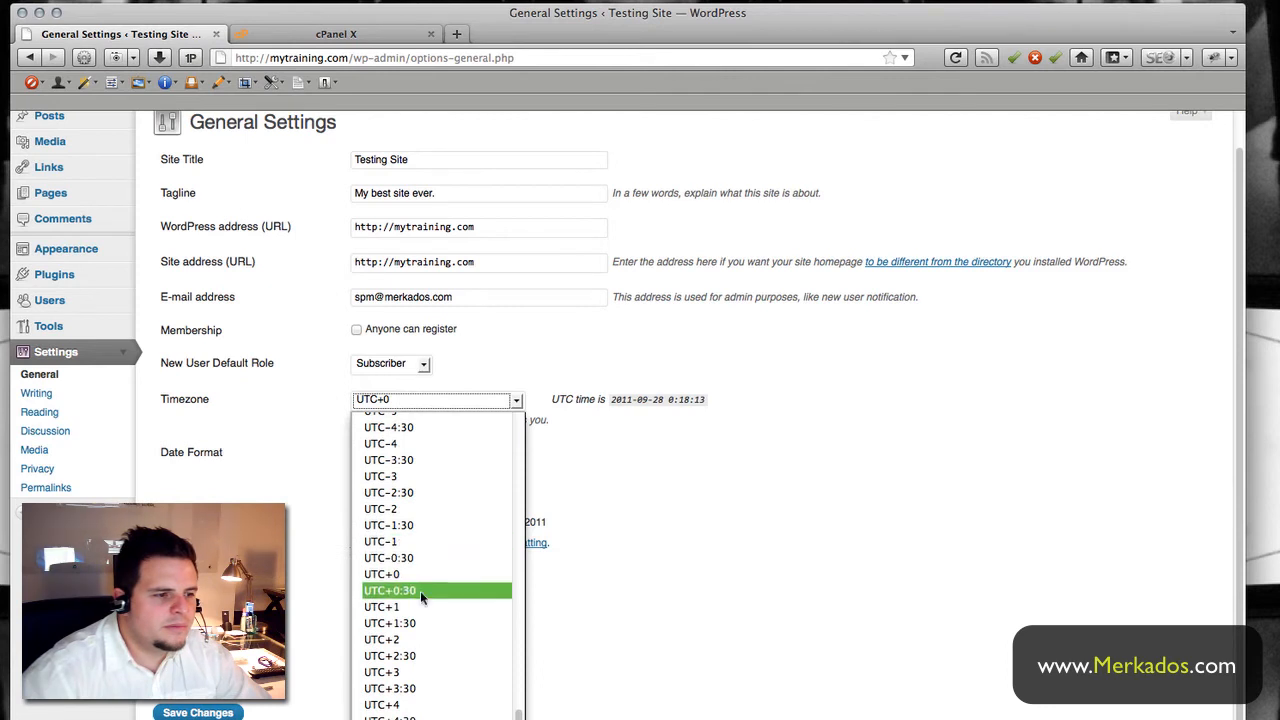
pyautogui.scroll(-2, 422, 603)
pyautogui.scroll(15, 422, 600)
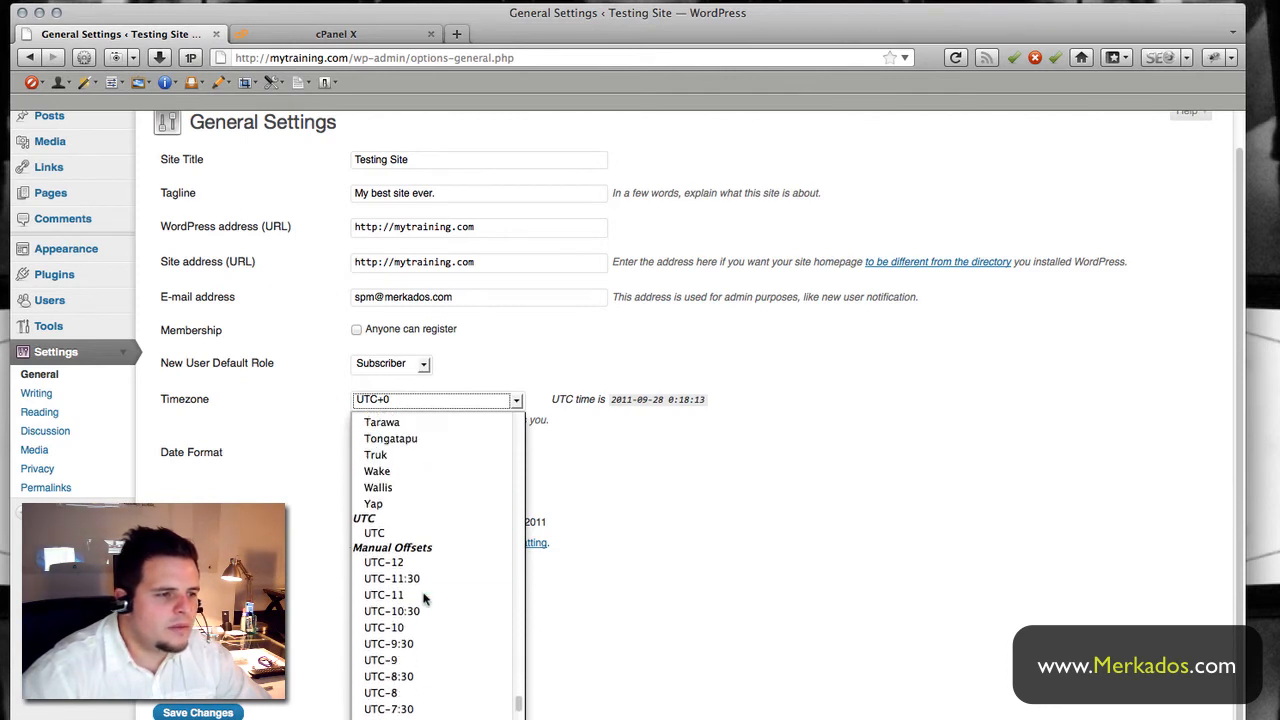
pyautogui.scroll(15, 425, 596)
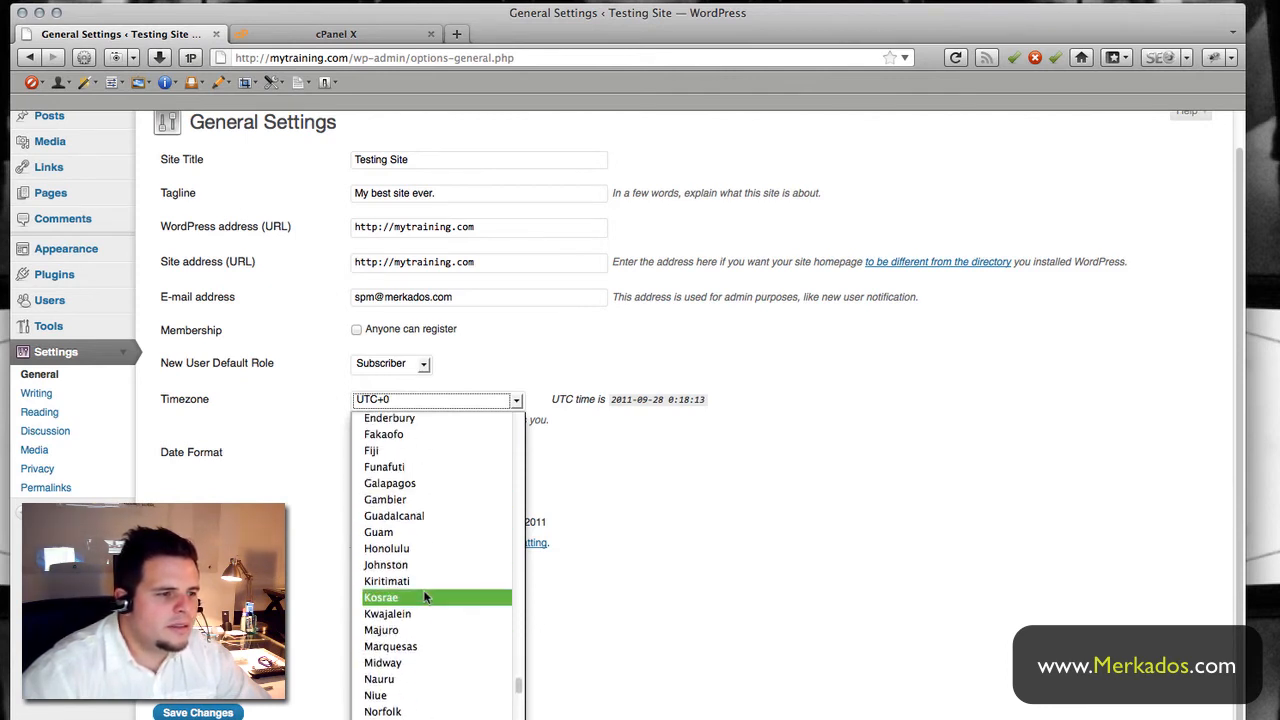
pyautogui.scroll(15, 425, 596)
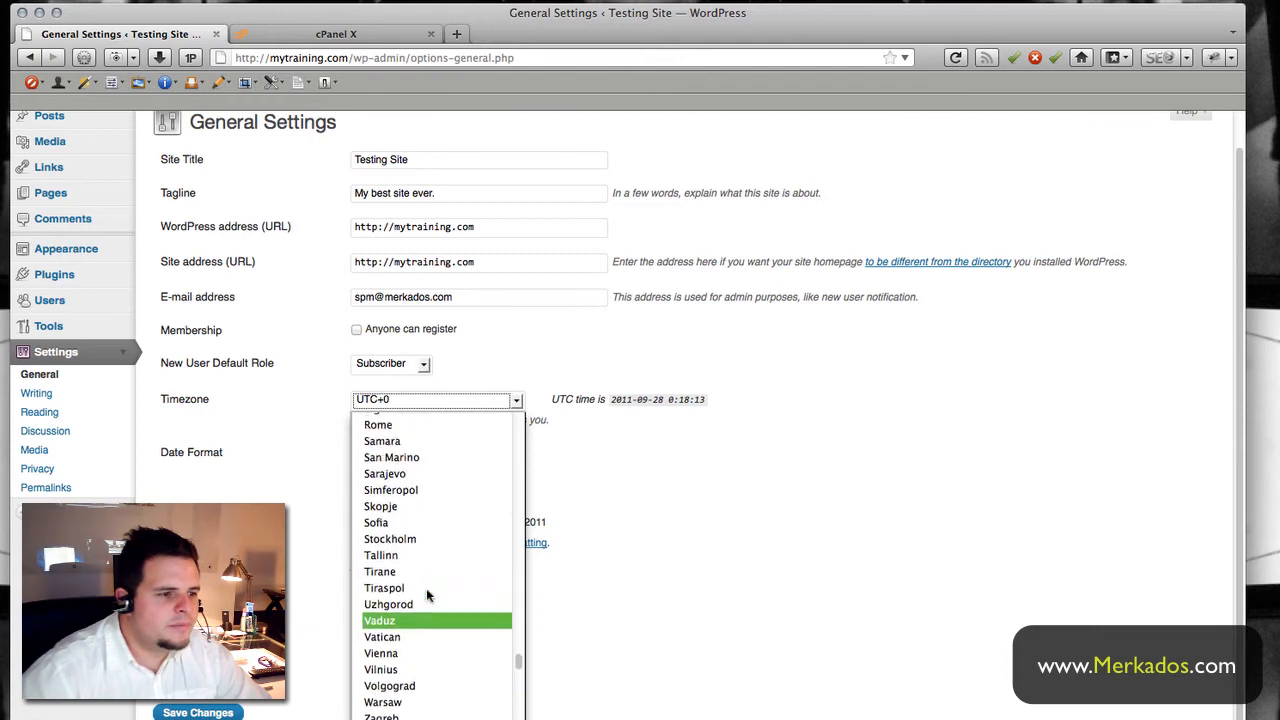
pyautogui.scroll(3, 428, 596)
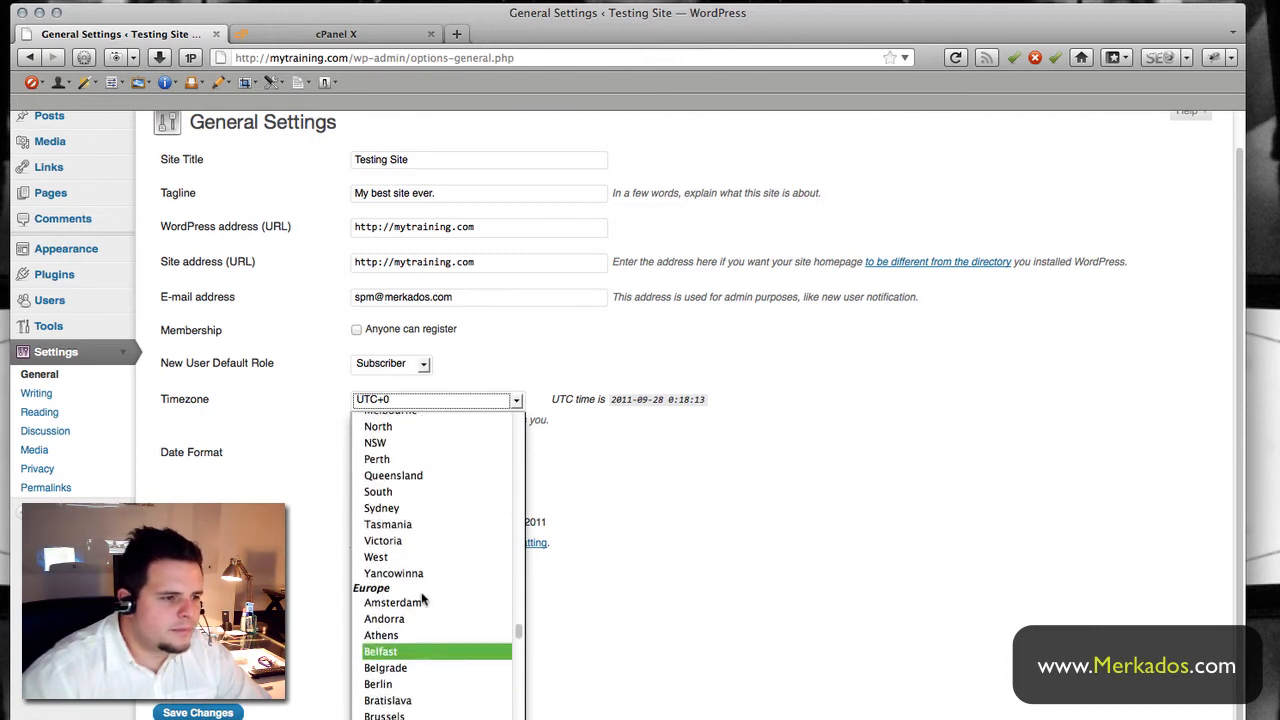
pyautogui.scroll(20, 425, 597)
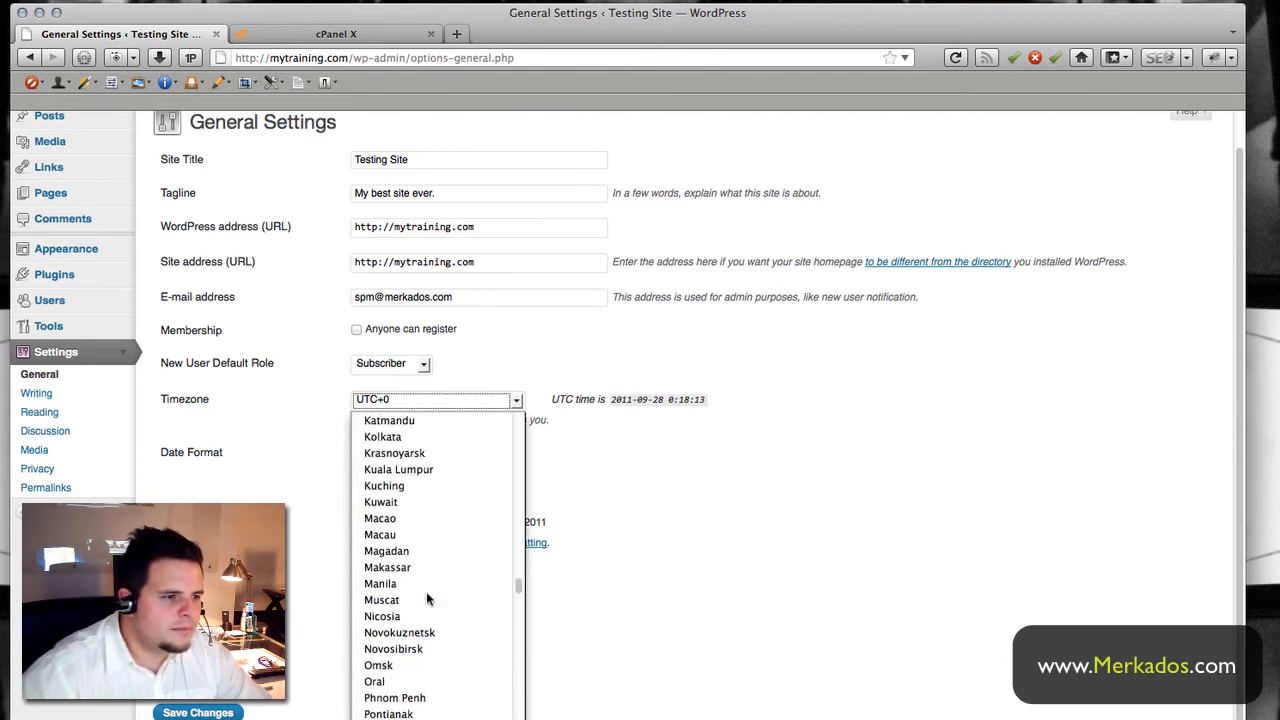
pyautogui.scroll(20, 428, 598)
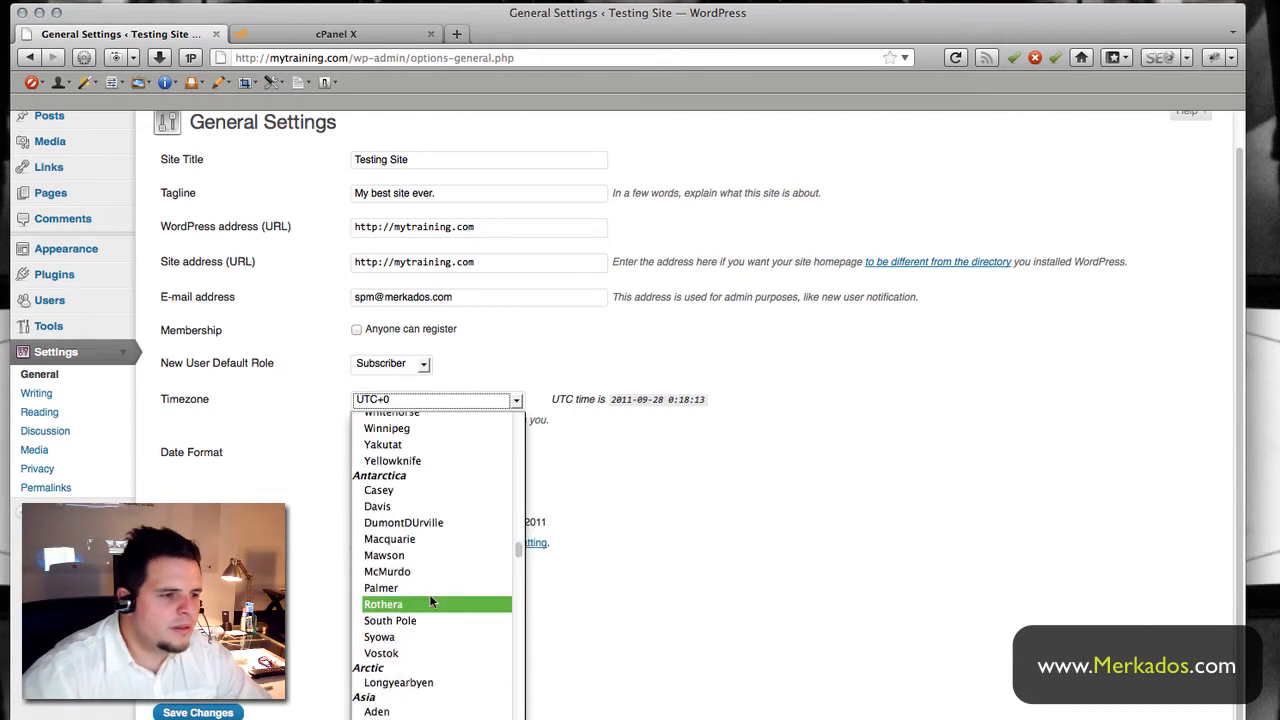
pyautogui.scroll(15, 430, 594)
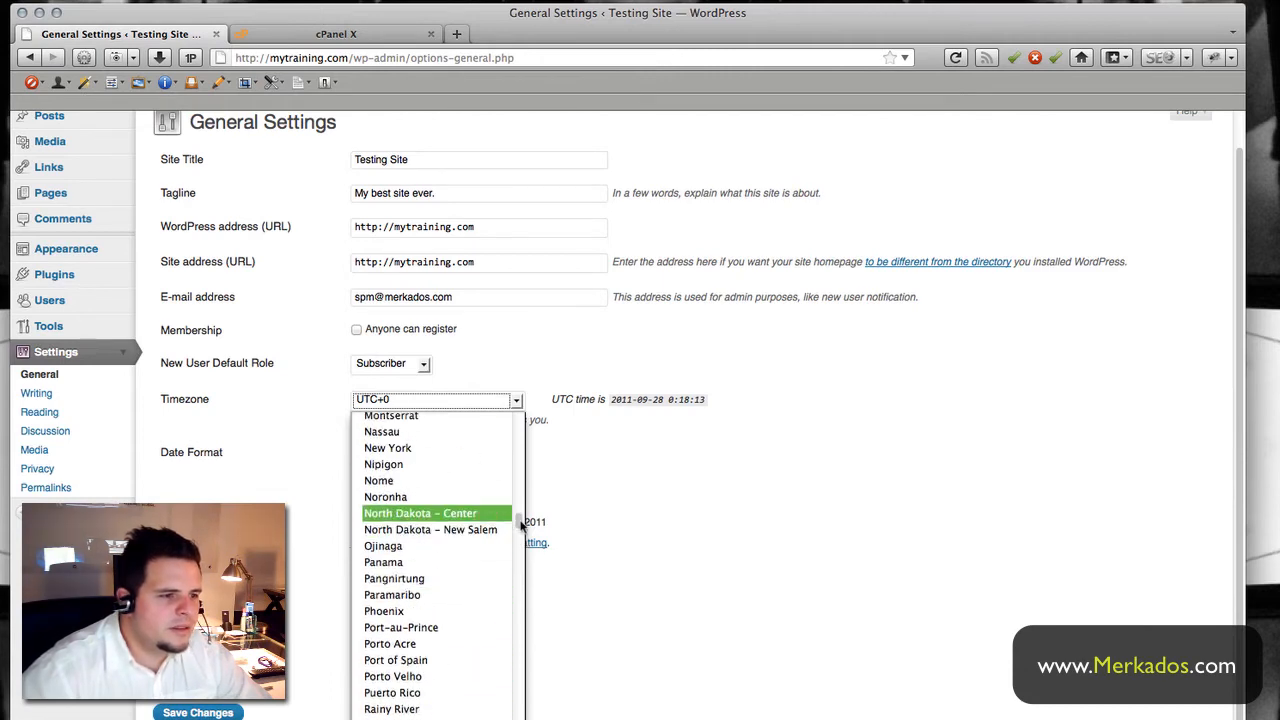
pyautogui.moveTo(519, 522); pyautogui.dragTo(522, 418)
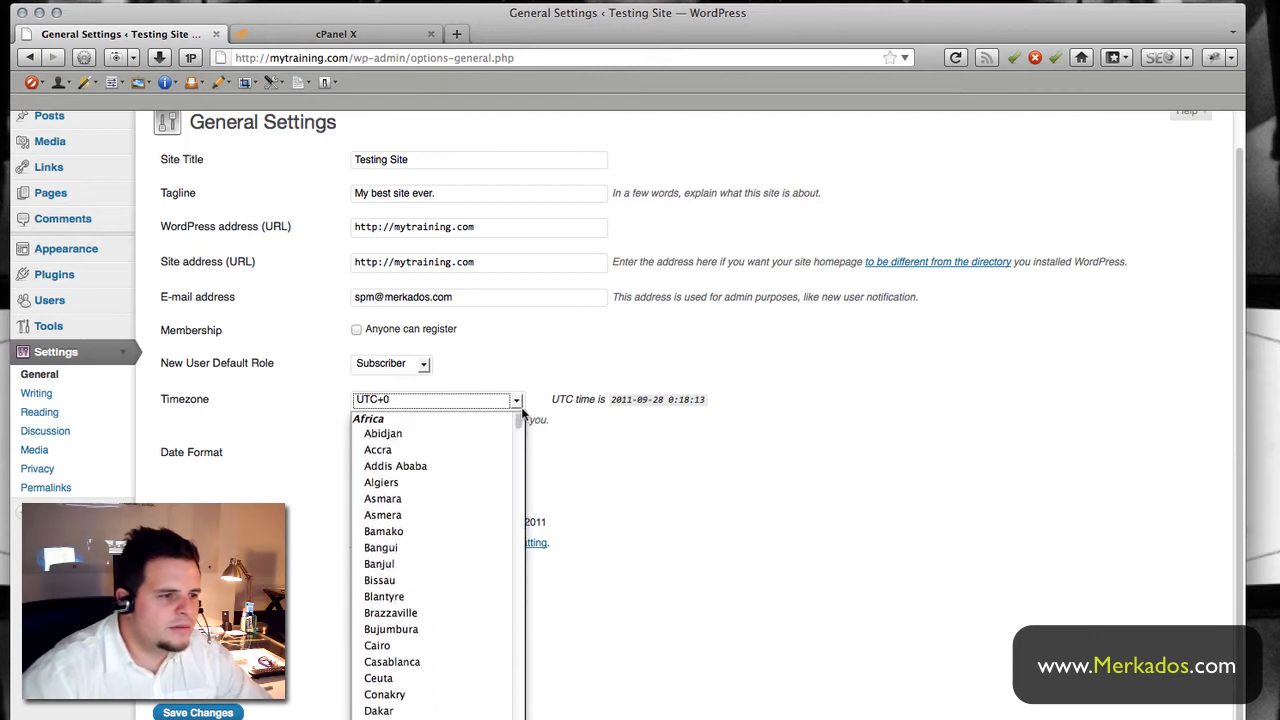
pyautogui.scroll(-2, 453, 588)
pyautogui.scroll(-20, 453, 588)
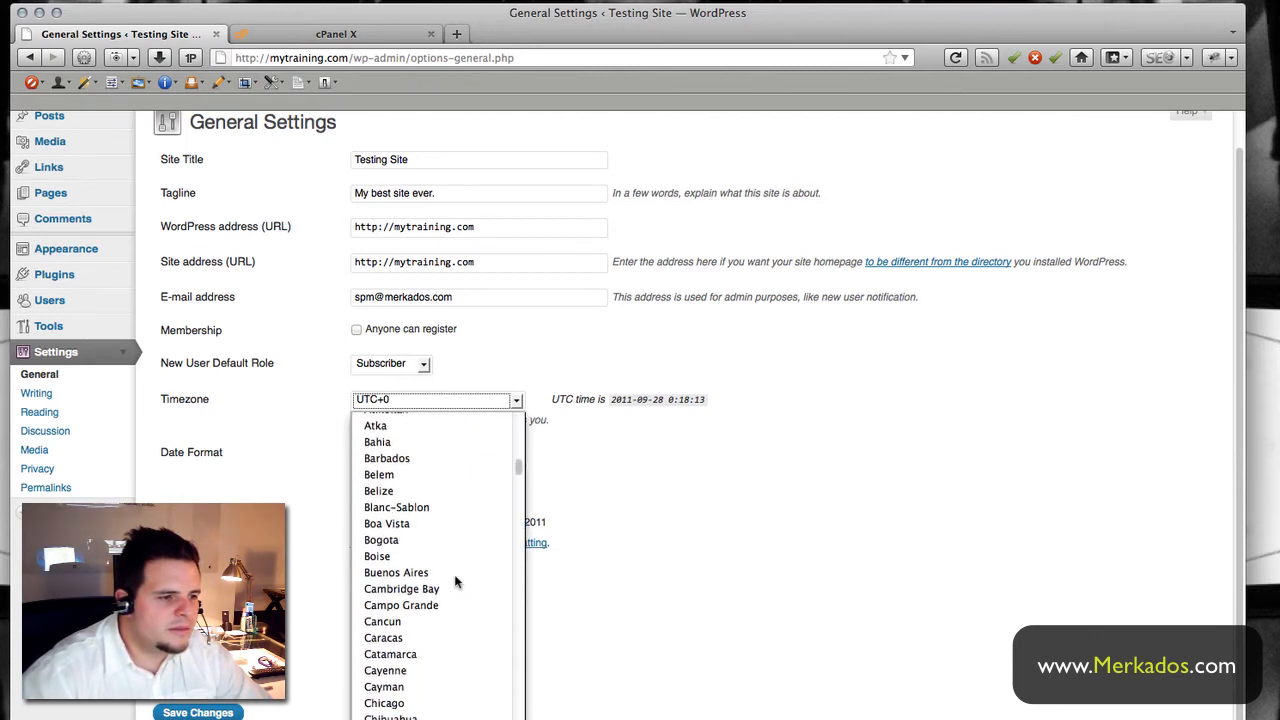
pyautogui.scroll(-20, 454, 580)
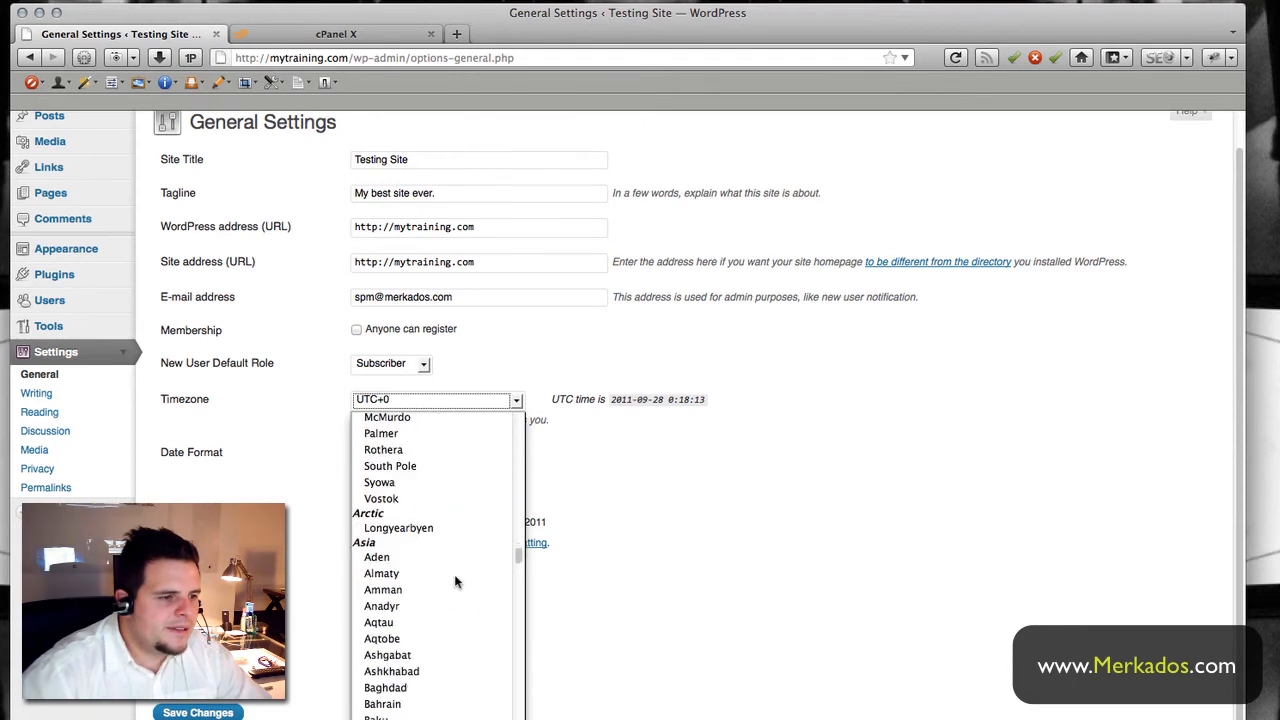
pyautogui.scroll(-20, 454, 580)
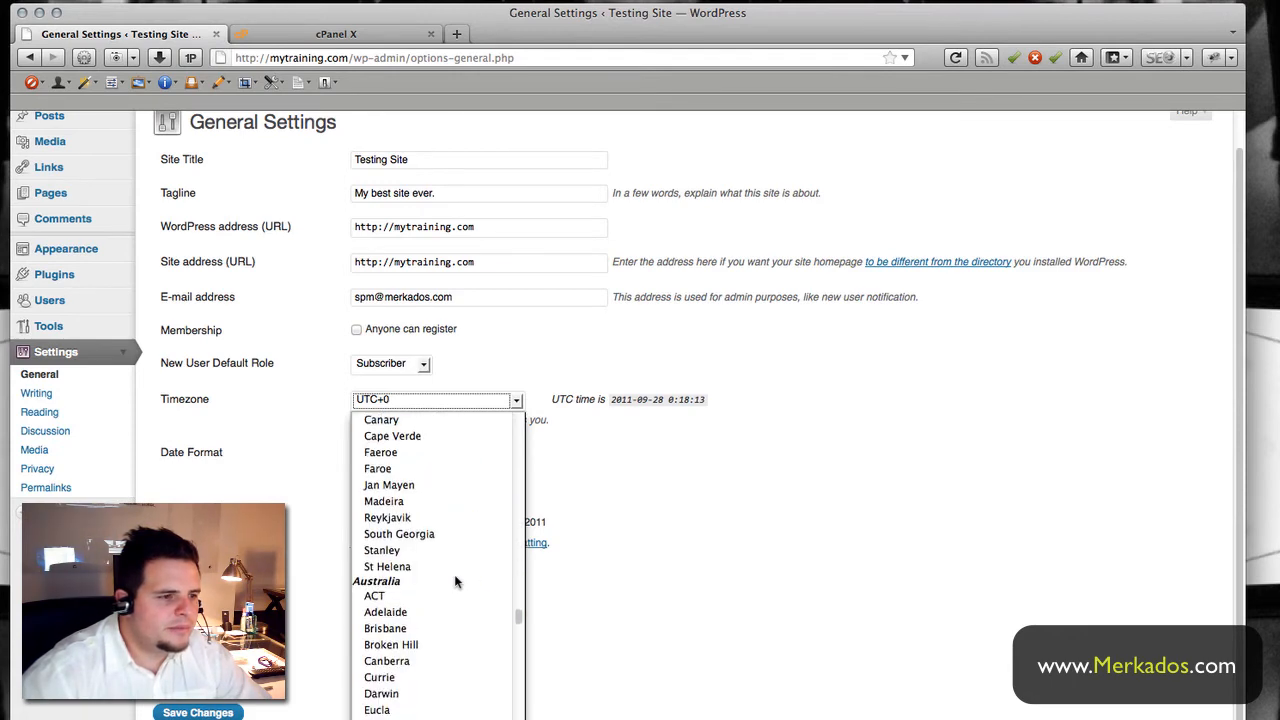
pyautogui.scroll(-20, 454, 581)
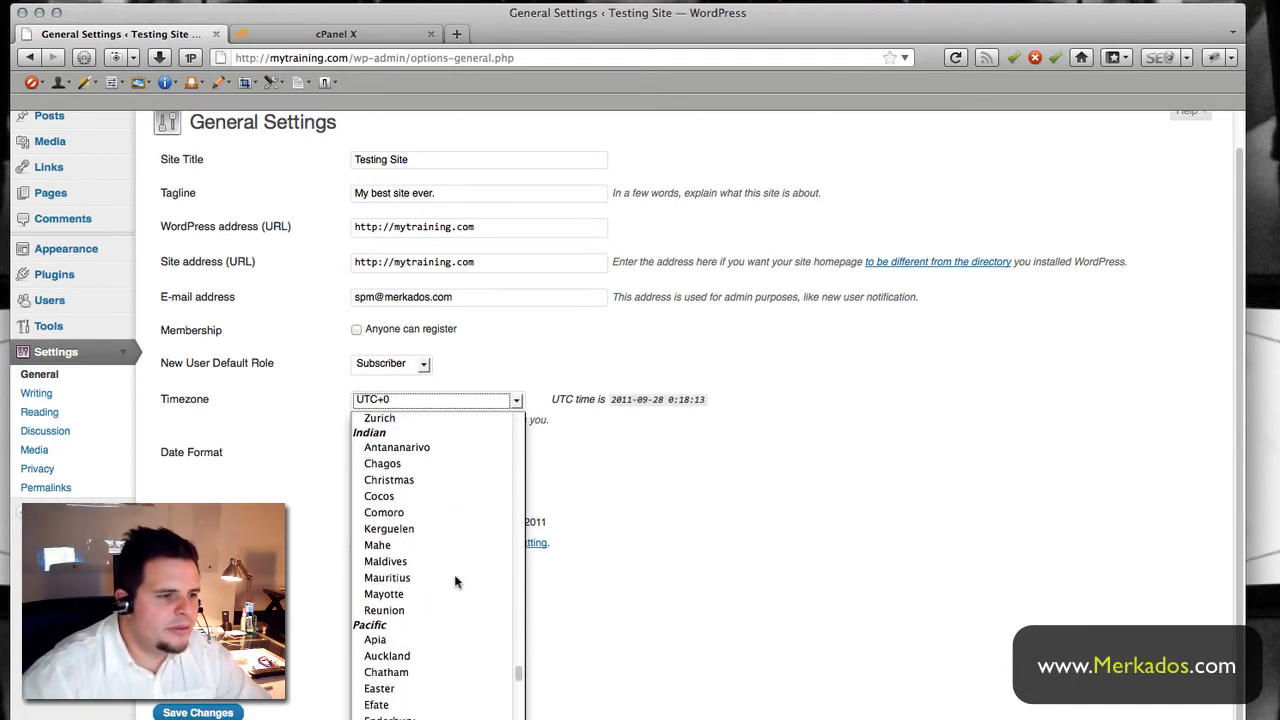
pyautogui.scroll(-15, 454, 574)
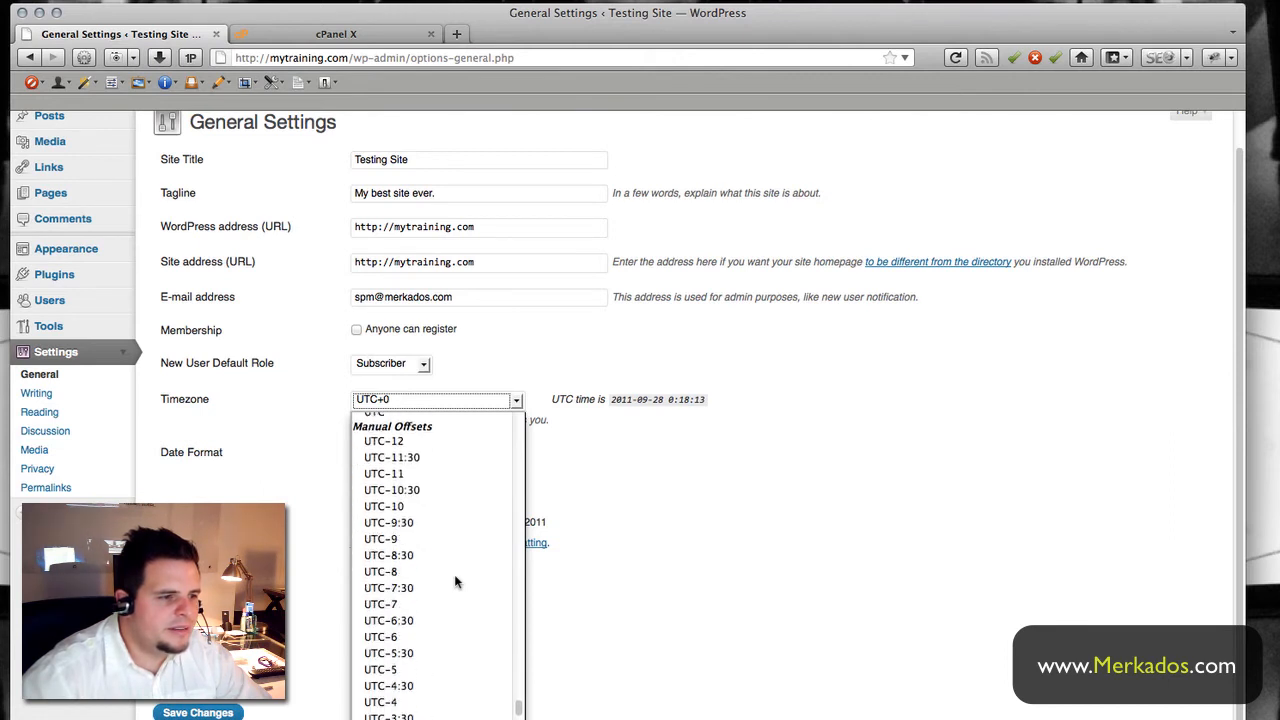
pyautogui.scroll(-3, 454, 574)
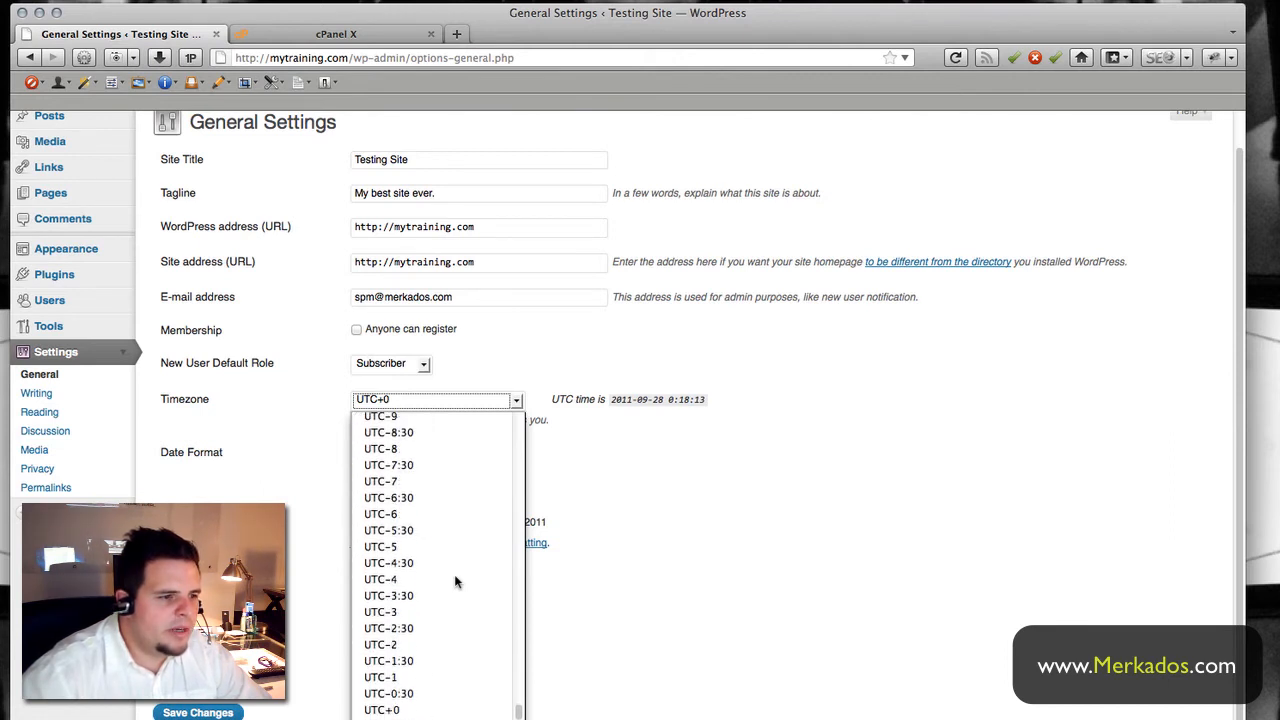
pyautogui.click(386, 550)
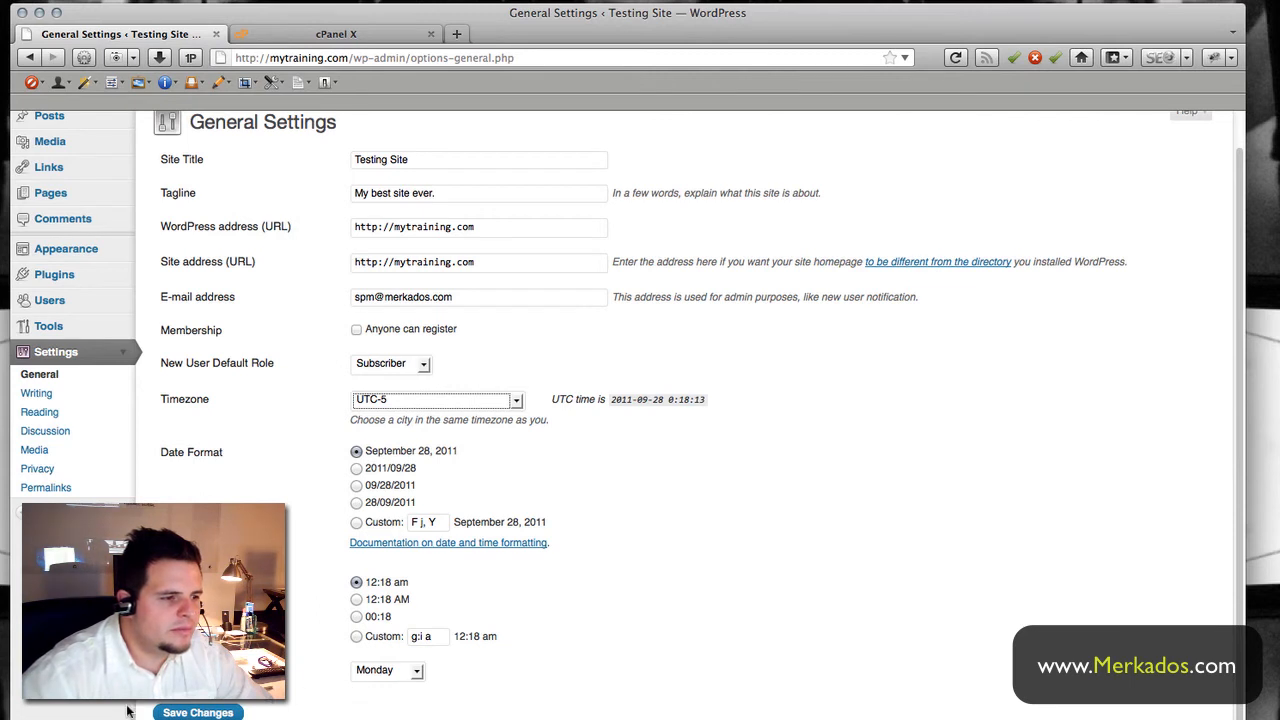
pyautogui.click(196, 712)
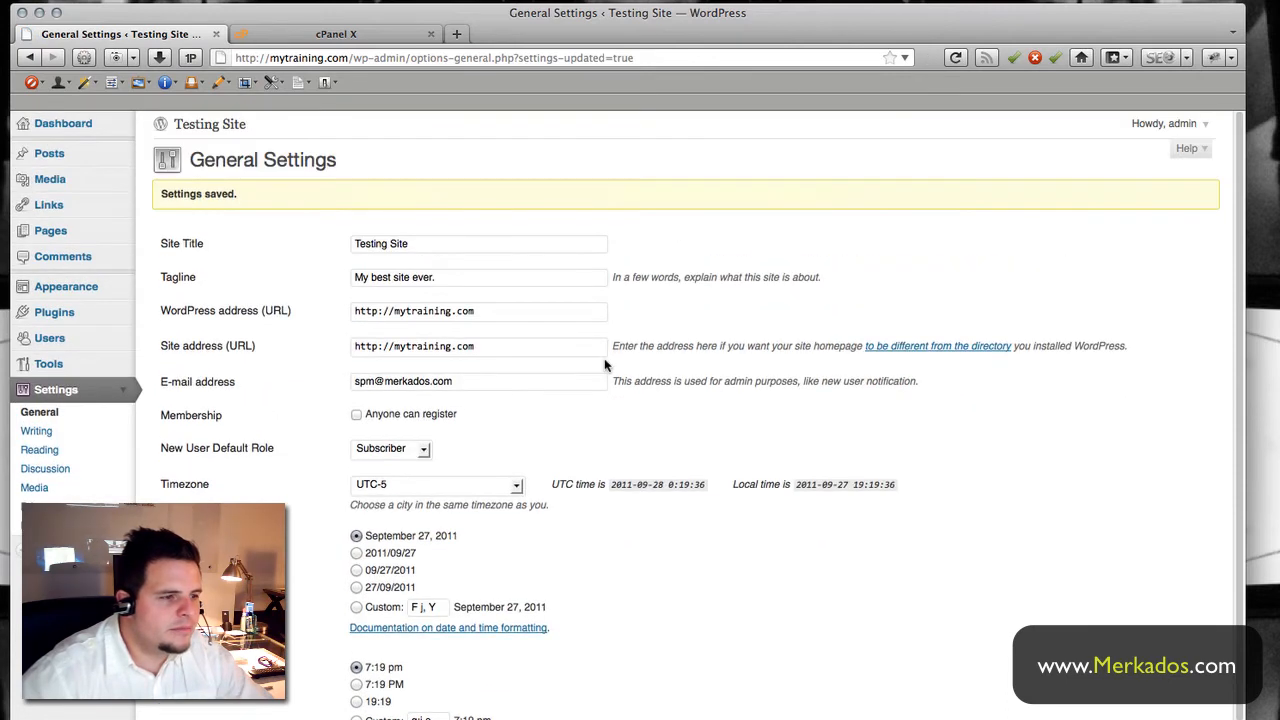
# - Go to the Posts list
pyautogui.click(47, 155)
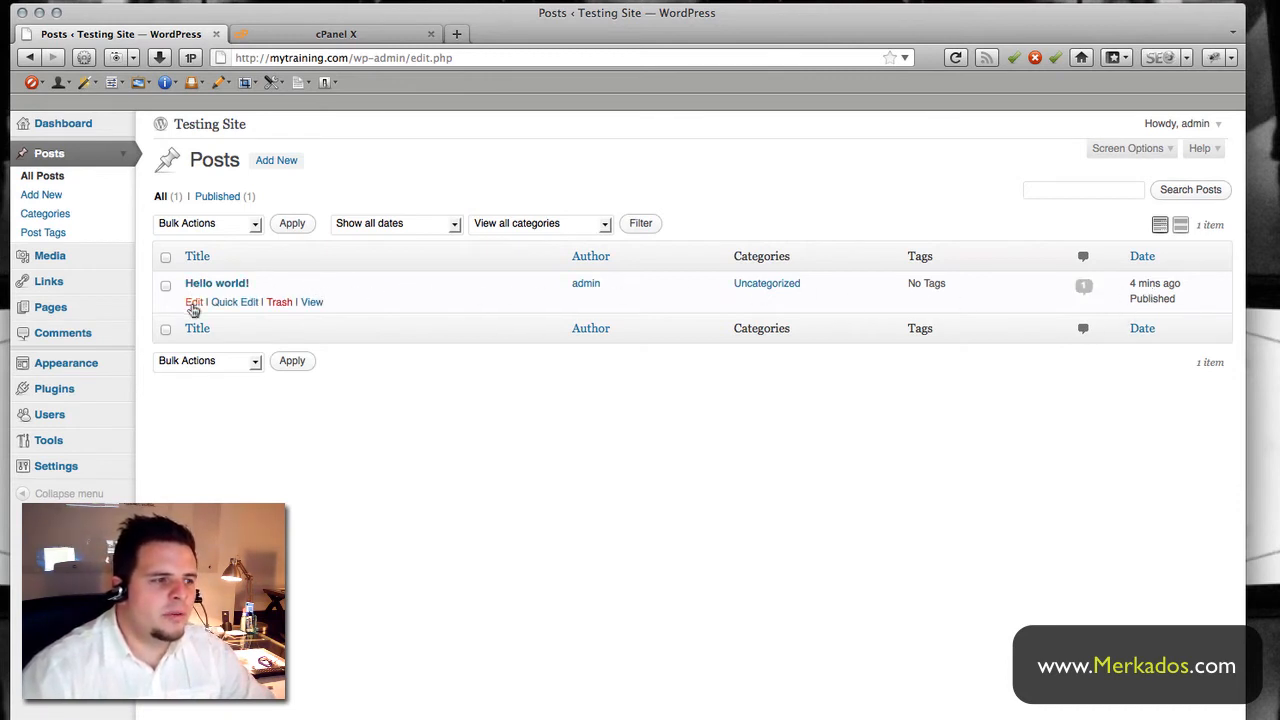
# - Open the Hello world! post in the Edit Post screen and look over it
pyautogui.click(193, 303)
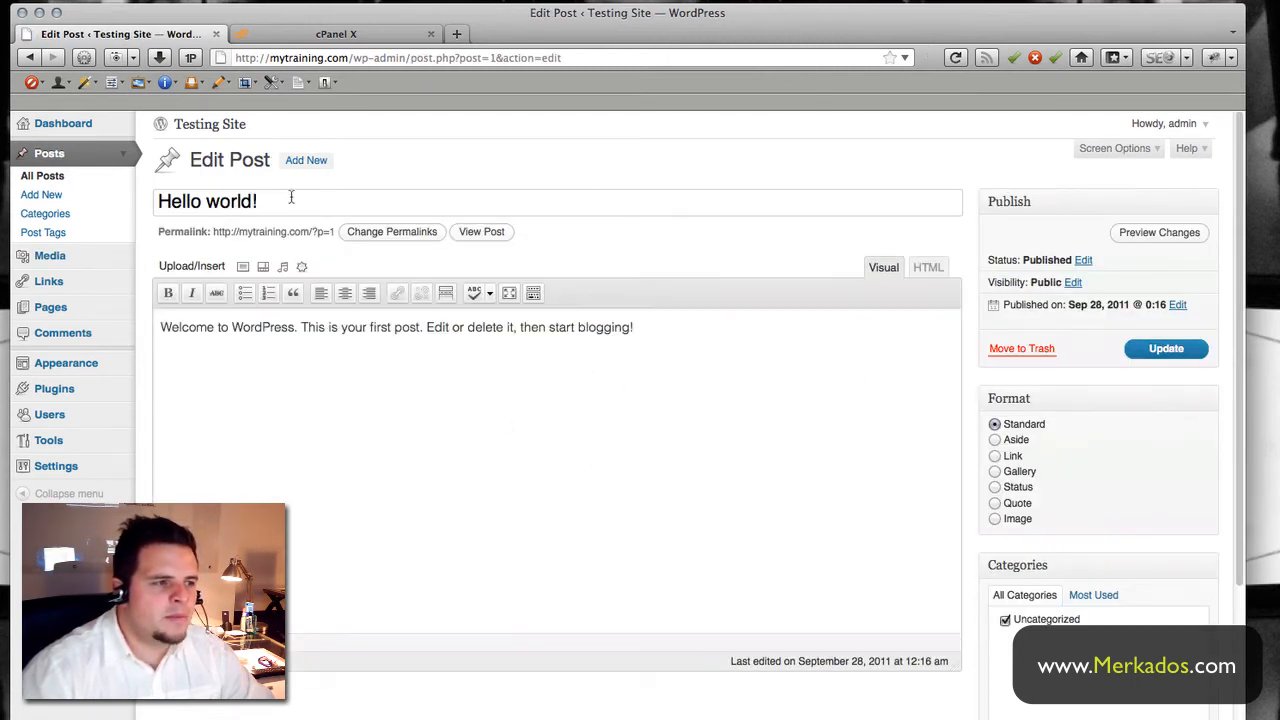
pyautogui.moveTo(284, 203); pyautogui.dragTo(130, 201)
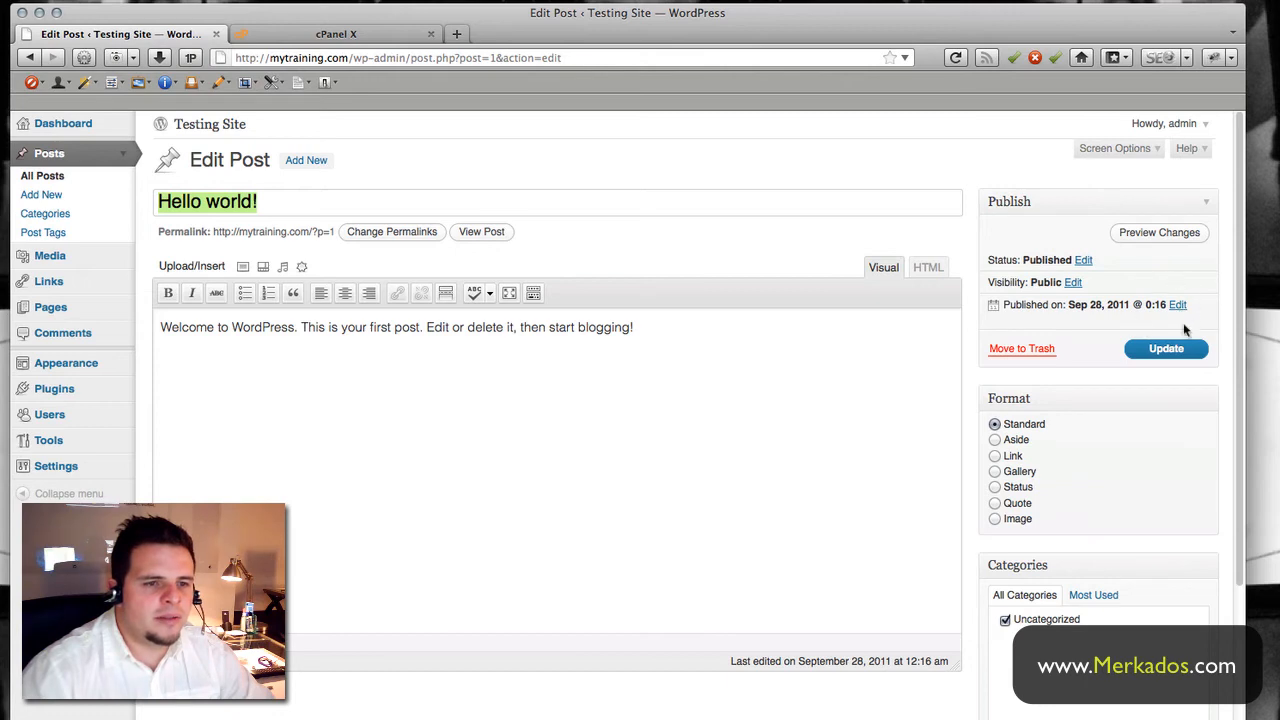
pyautogui.scroll(-2, 1060, 434)
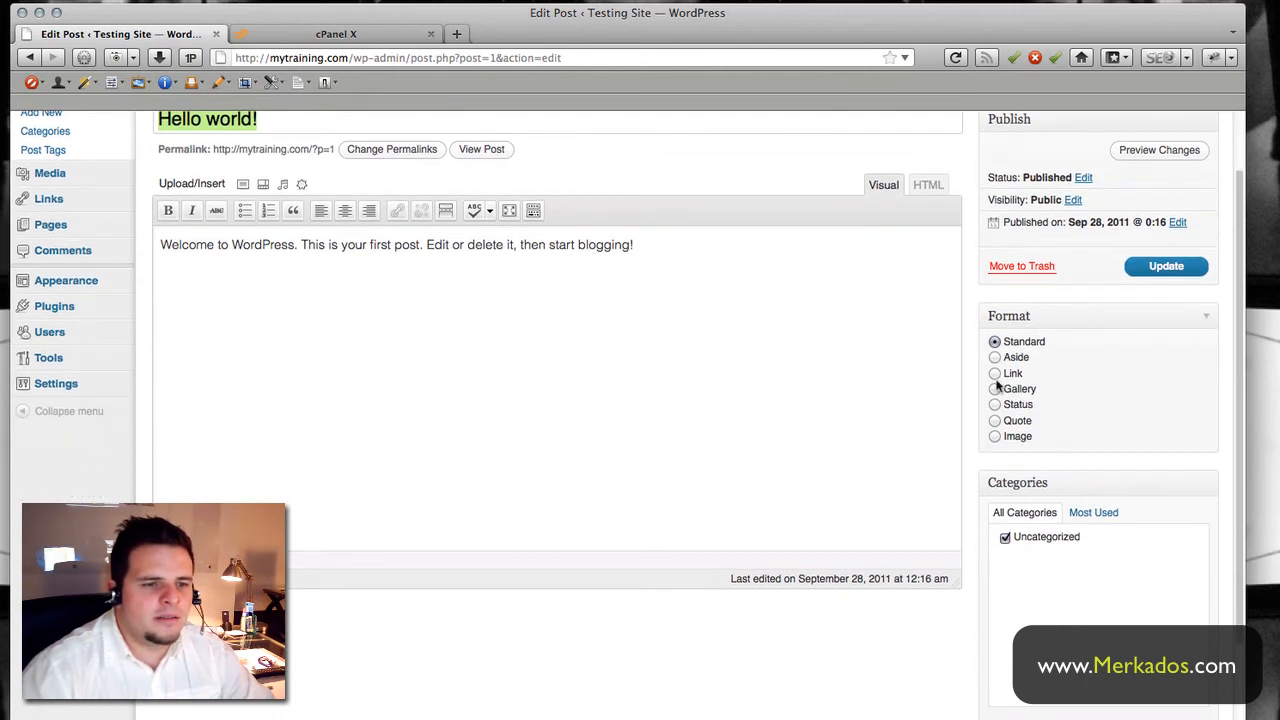
pyautogui.scroll(-3, 1065, 476)
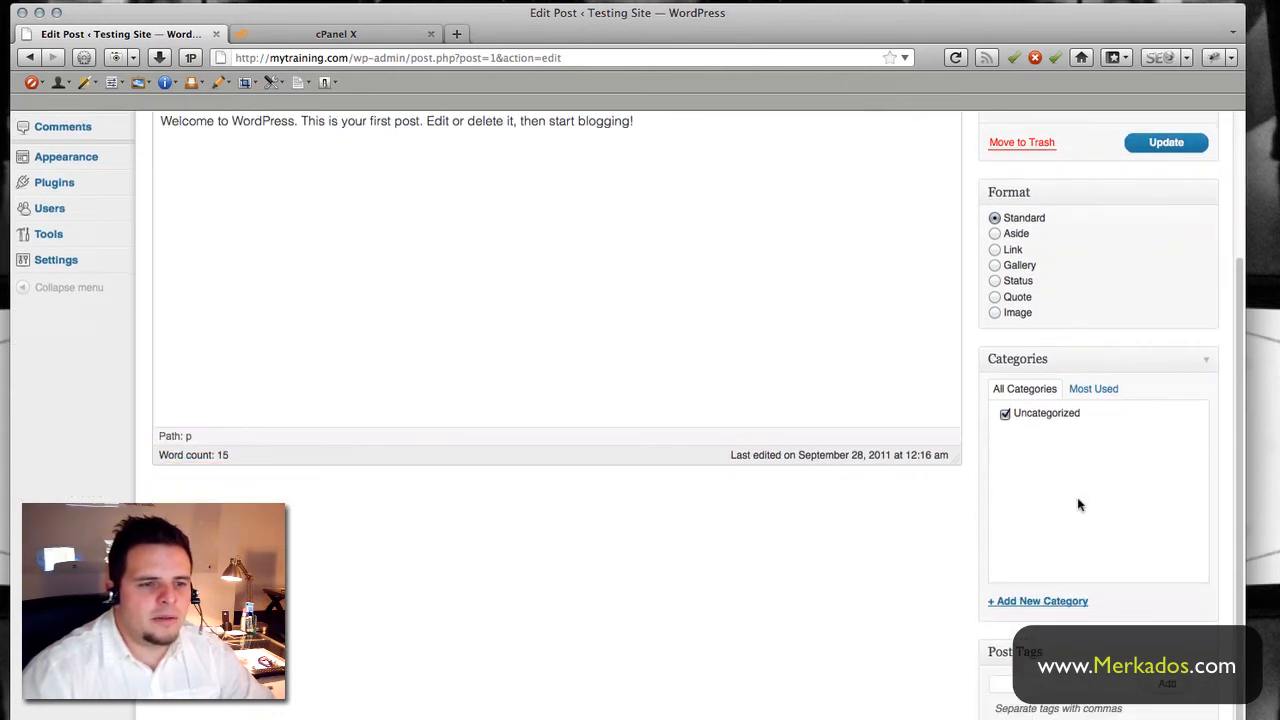
pyautogui.scroll(-2, 1096, 505)
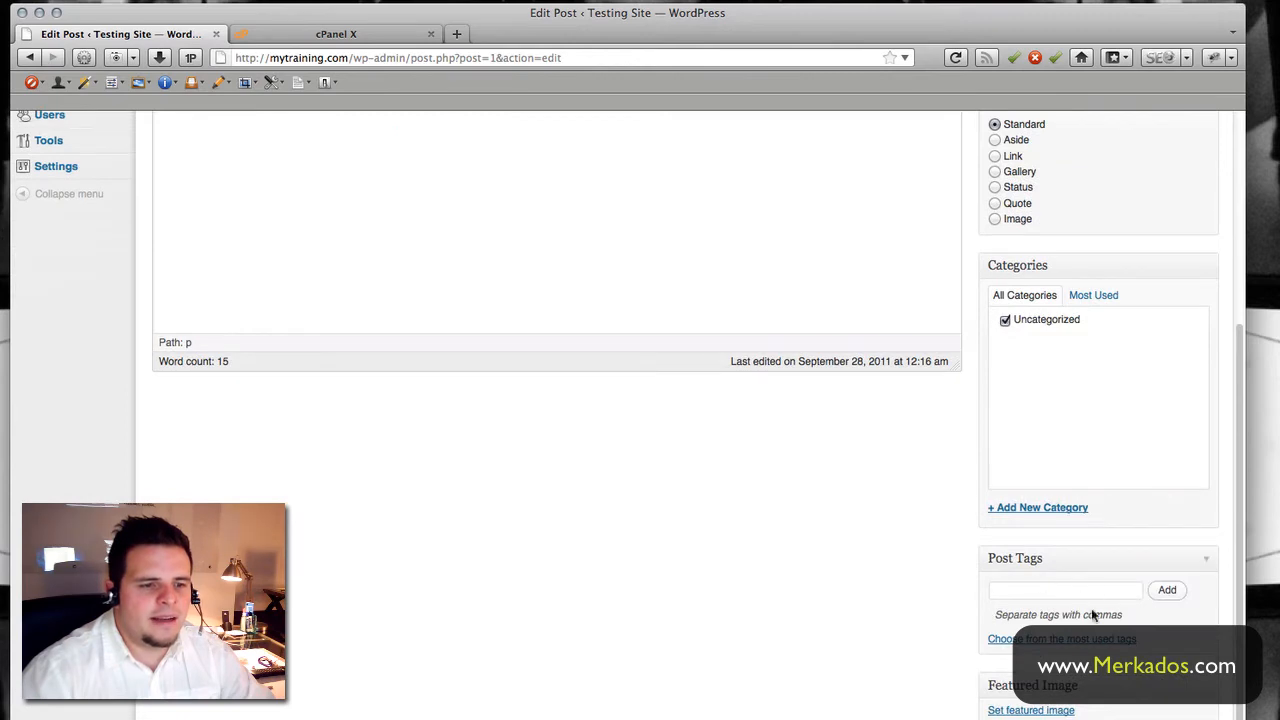
pyautogui.scroll(7, 775, 630)
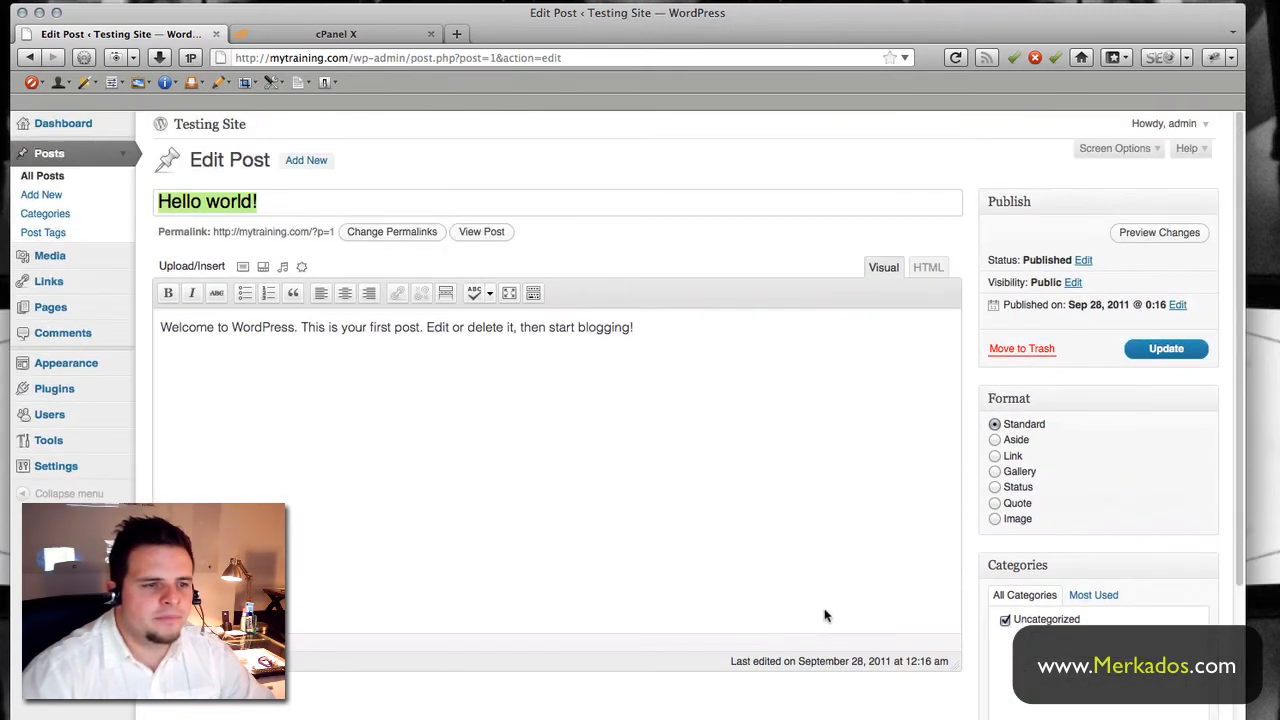
pyautogui.scroll(-7, 1022, 612)
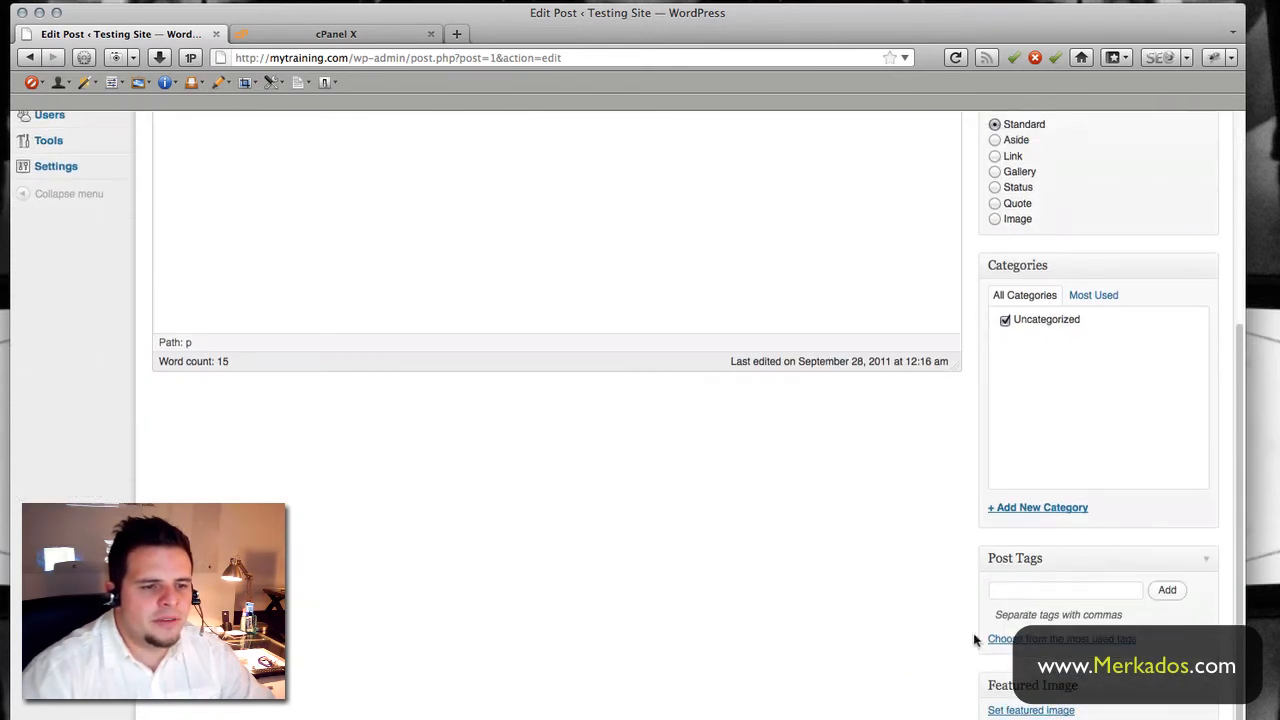
pyautogui.scroll(6, 975, 638)
pyautogui.scroll(1, 907, 324)
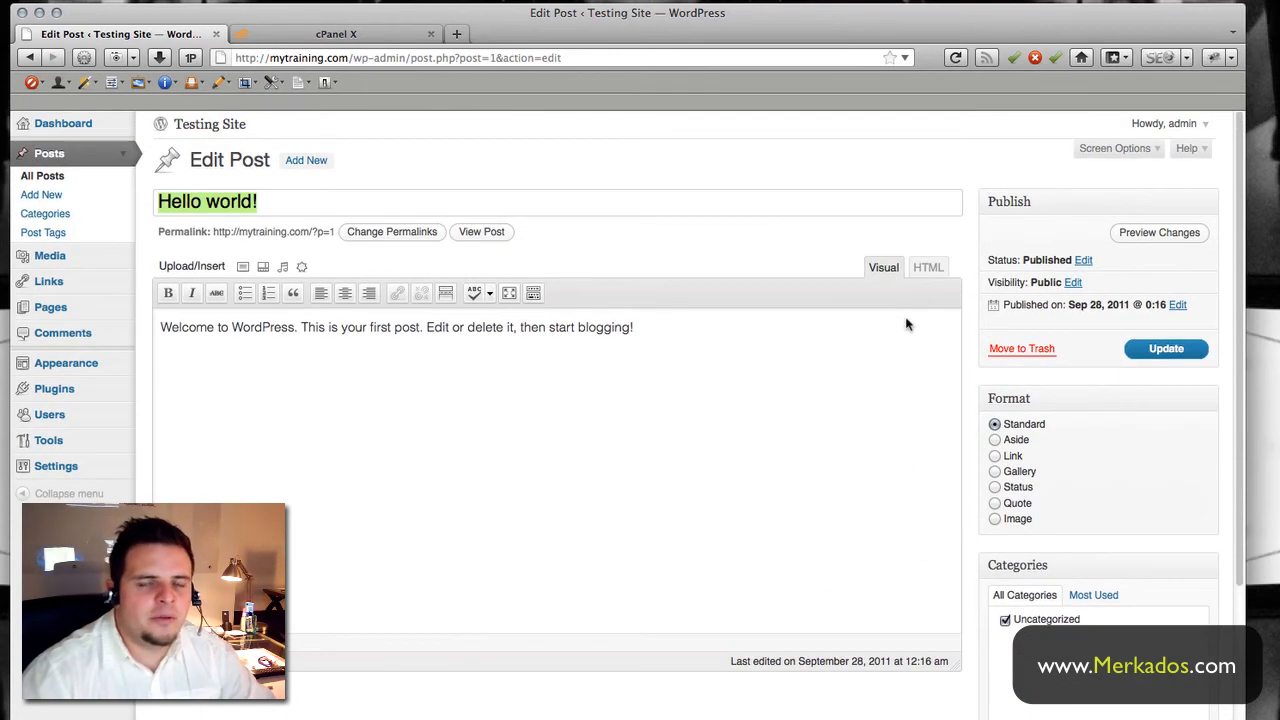
pyautogui.scroll(-5, 1080, 537)
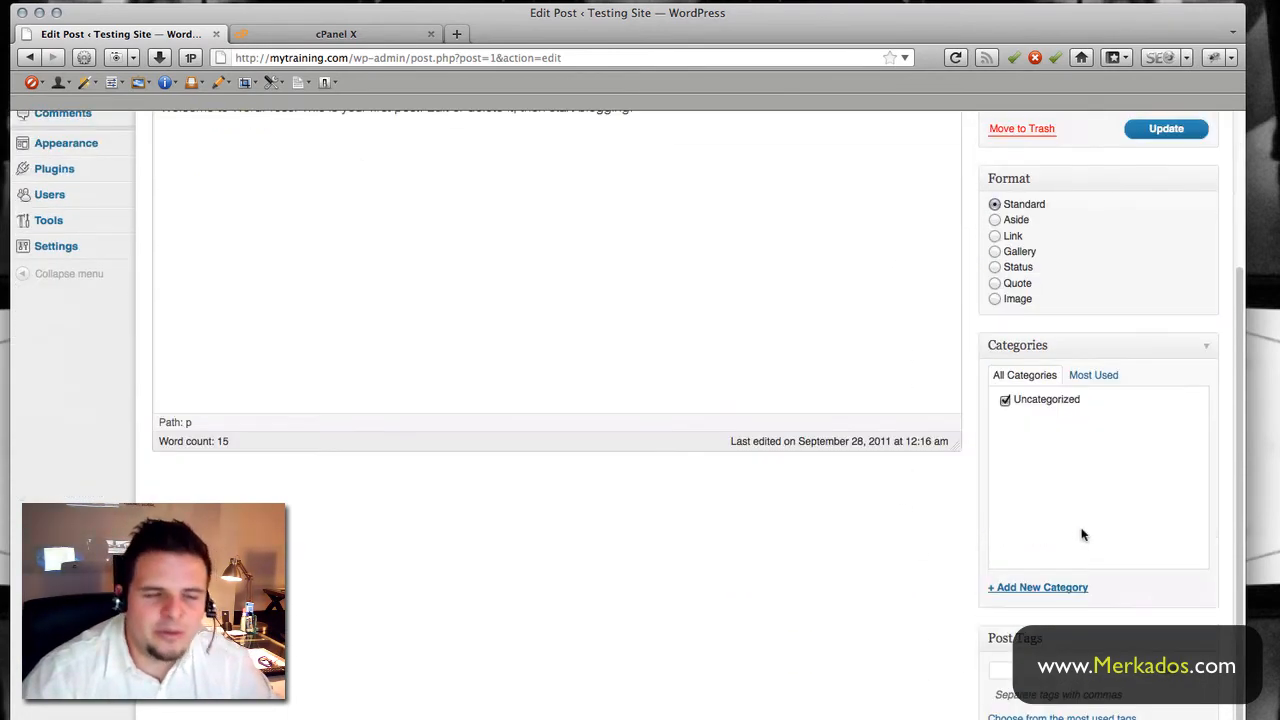
pyautogui.scroll(-2, 1082, 535)
pyautogui.scroll(3, 880, 482)
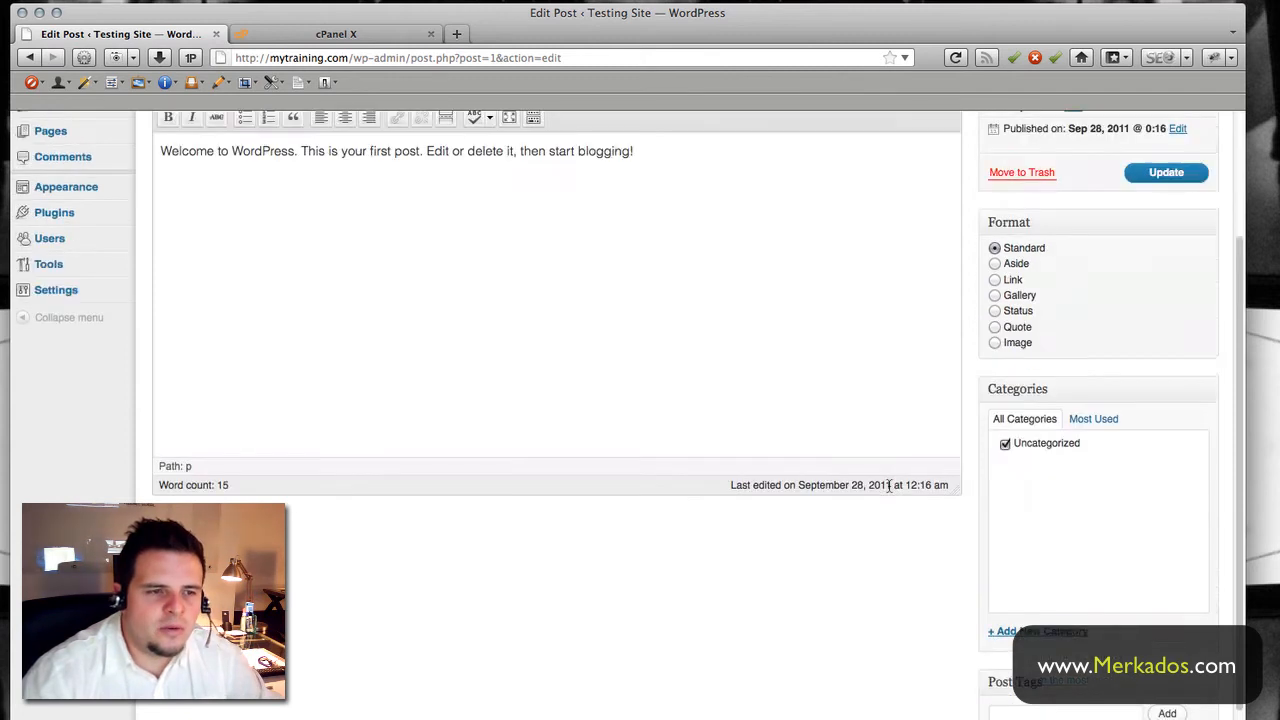
pyautogui.scroll(4, 889, 485)
pyautogui.click(285, 205)
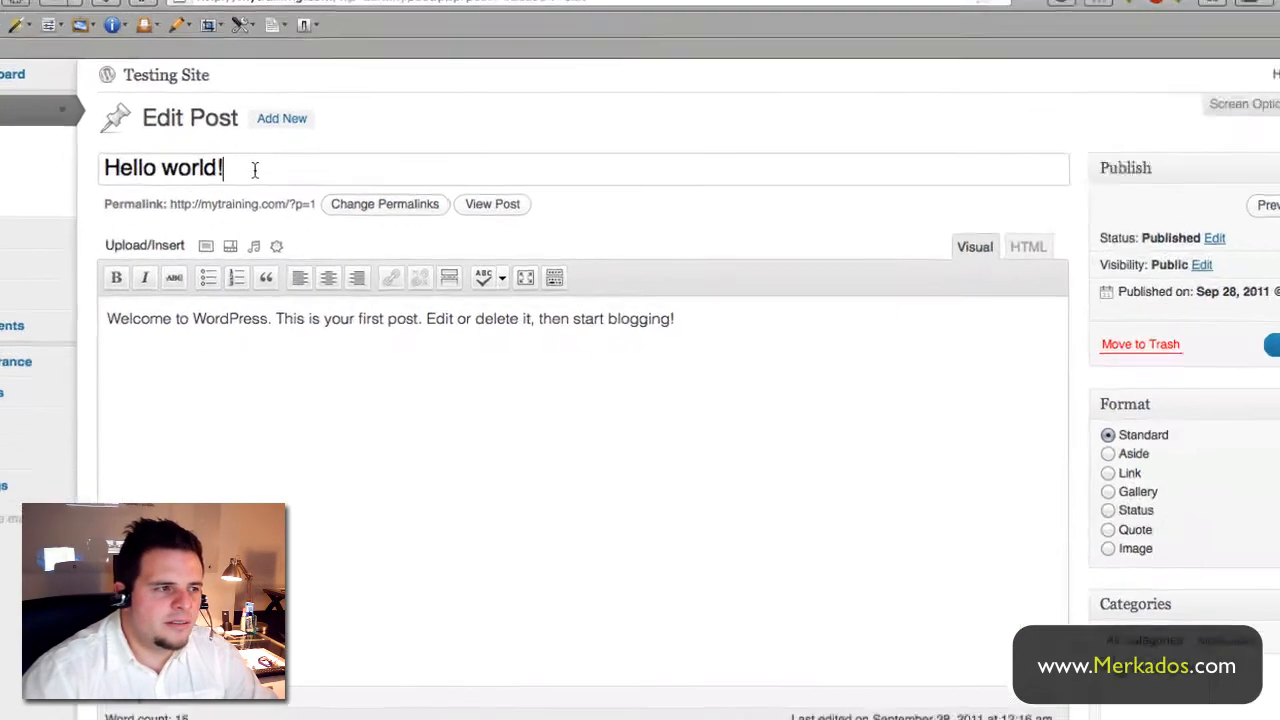
# - Retitle the post from 'Hello world!' to 'My first post'
pyautogui.moveTo(282, 203); pyautogui.dragTo(155, 202)
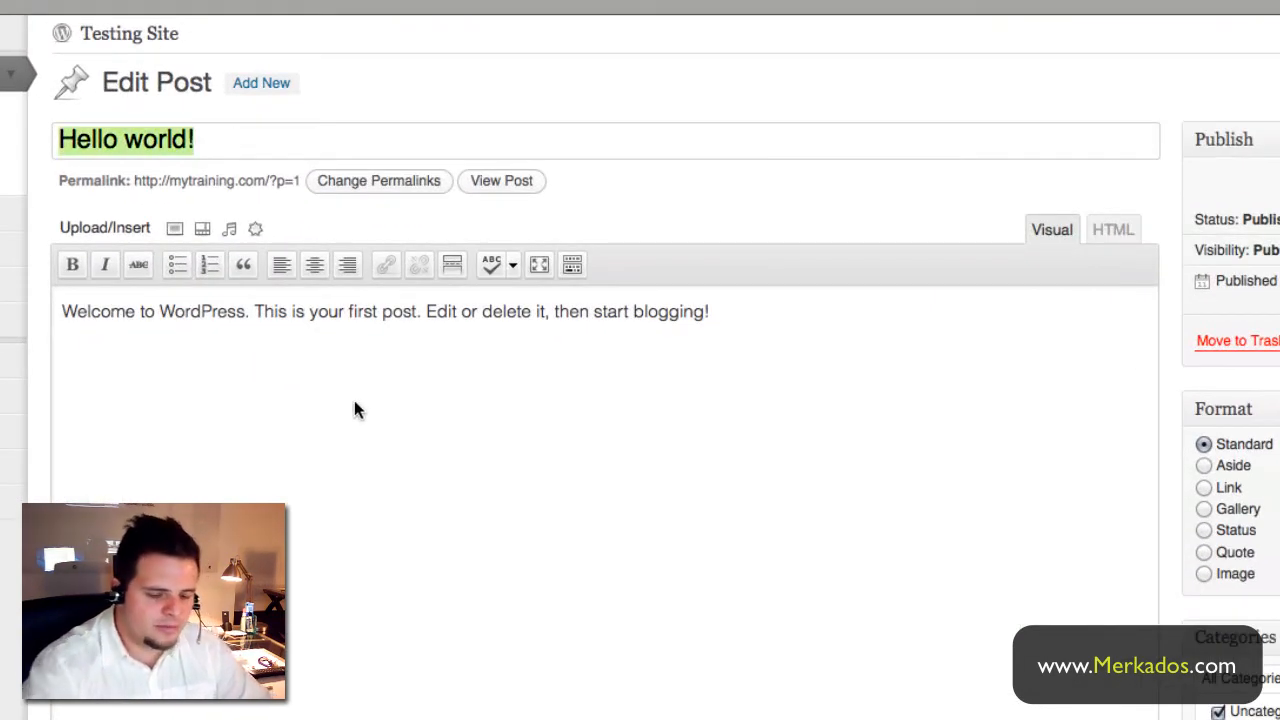
pyautogui.write('O')
pyautogui.press('BackSpace')
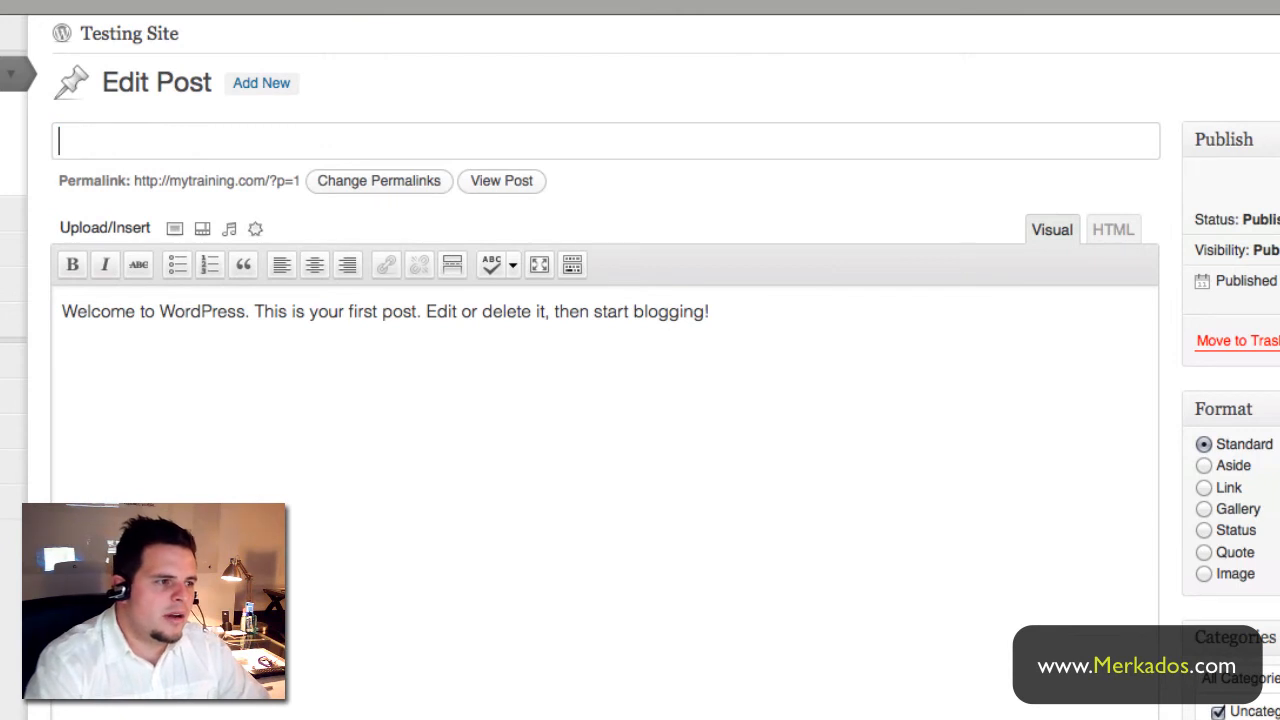
pyautogui.write('My first post')
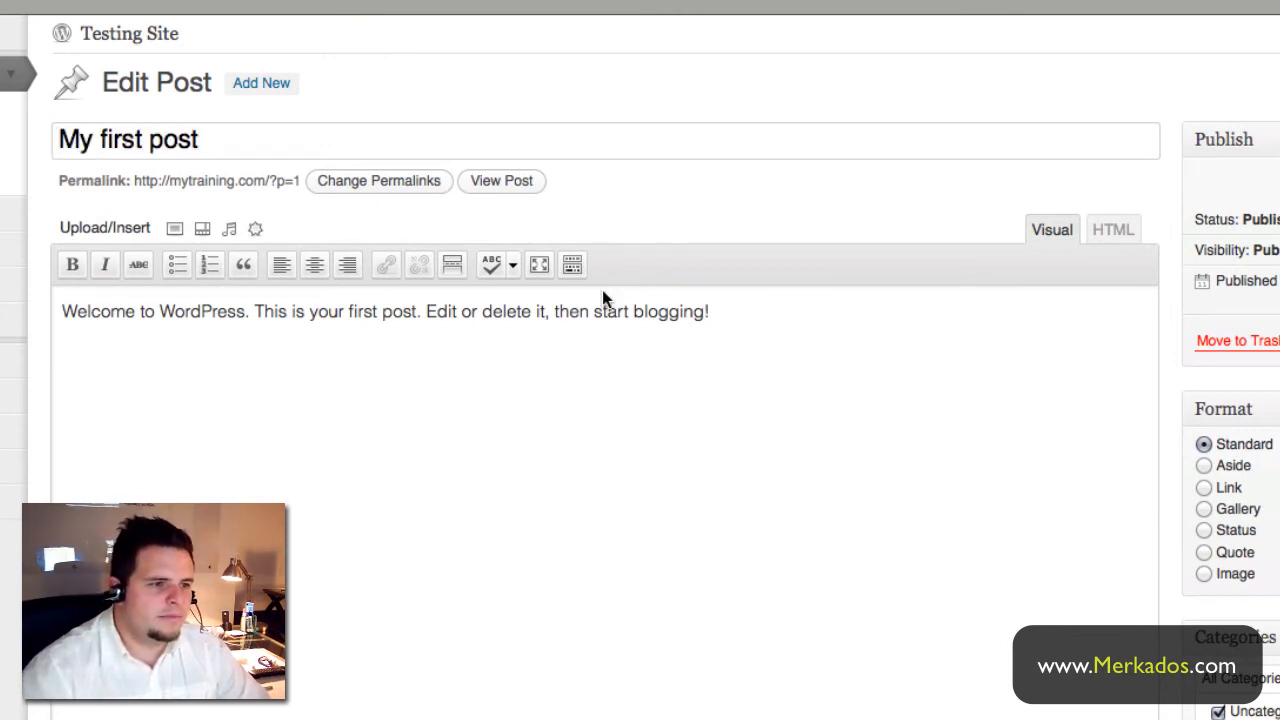
# - Overwrite the existing body sentence with the pasted Lorem ipsum paragraph
pyautogui.moveTo(748, 311); pyautogui.dragTo(28, 303)
pyautogui.write(',lor')
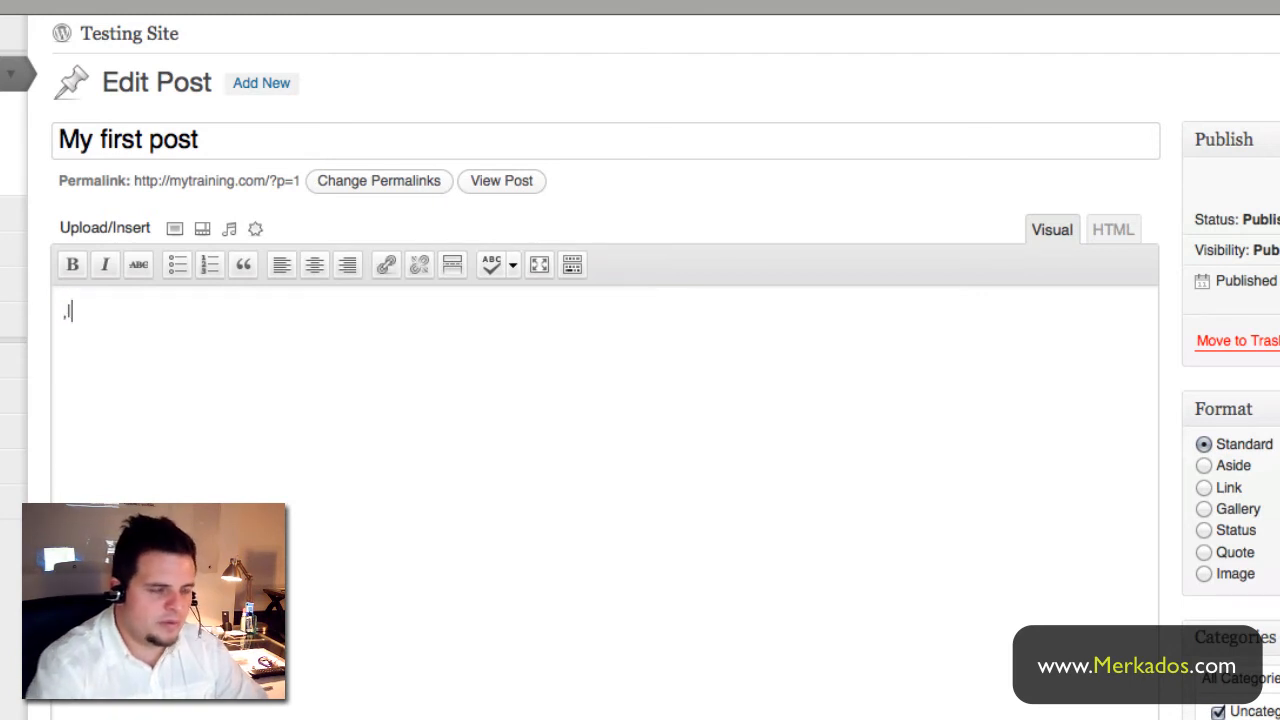
pyautogui.press('BackSpace')
pyautogui.press('BackSpace')
pyautogui.press('BackSpace')
pyautogui.press('BackSpace')
pyautogui.write('Lorem ipsum dolor sit amet, consectetur adipiscing elit. Maecenas suscipit, ipsum eget fringilla vestibulum, diam libero imperdiet nisi, sit amet tristique odio quam eget est. In hac habitasse platea dictumst.')
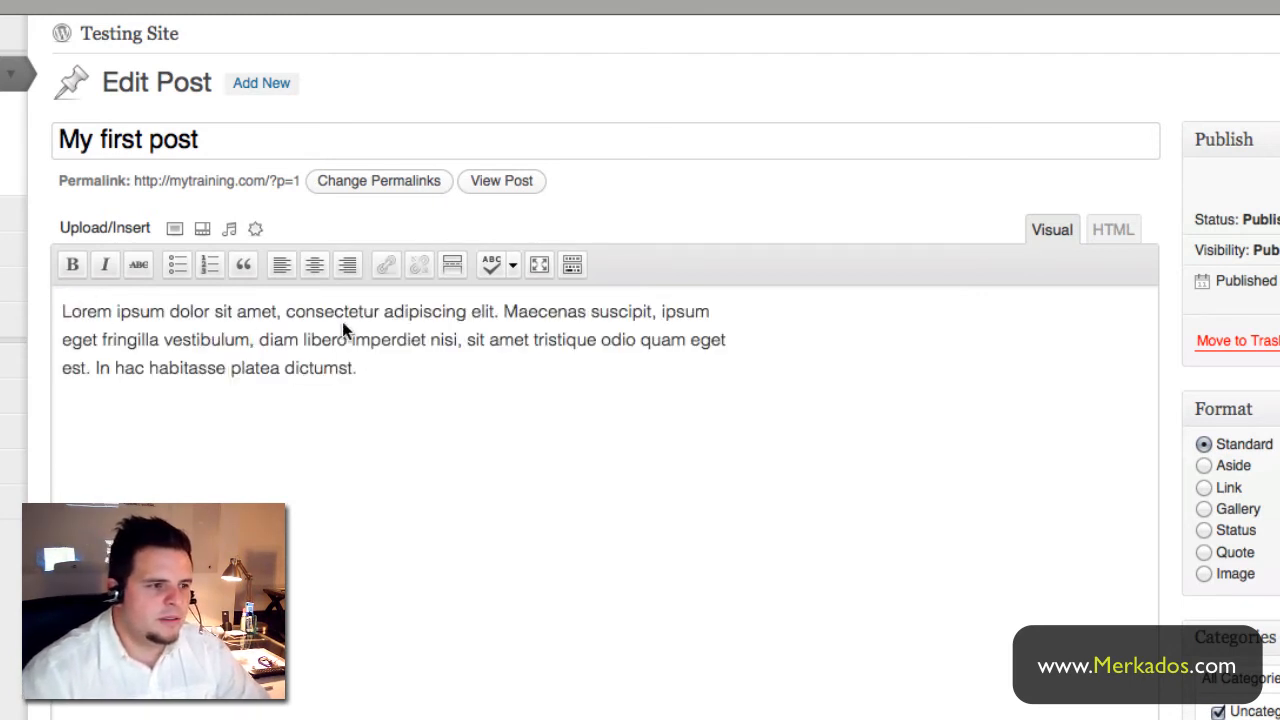
pyautogui.scroll(-2, 401, 369)
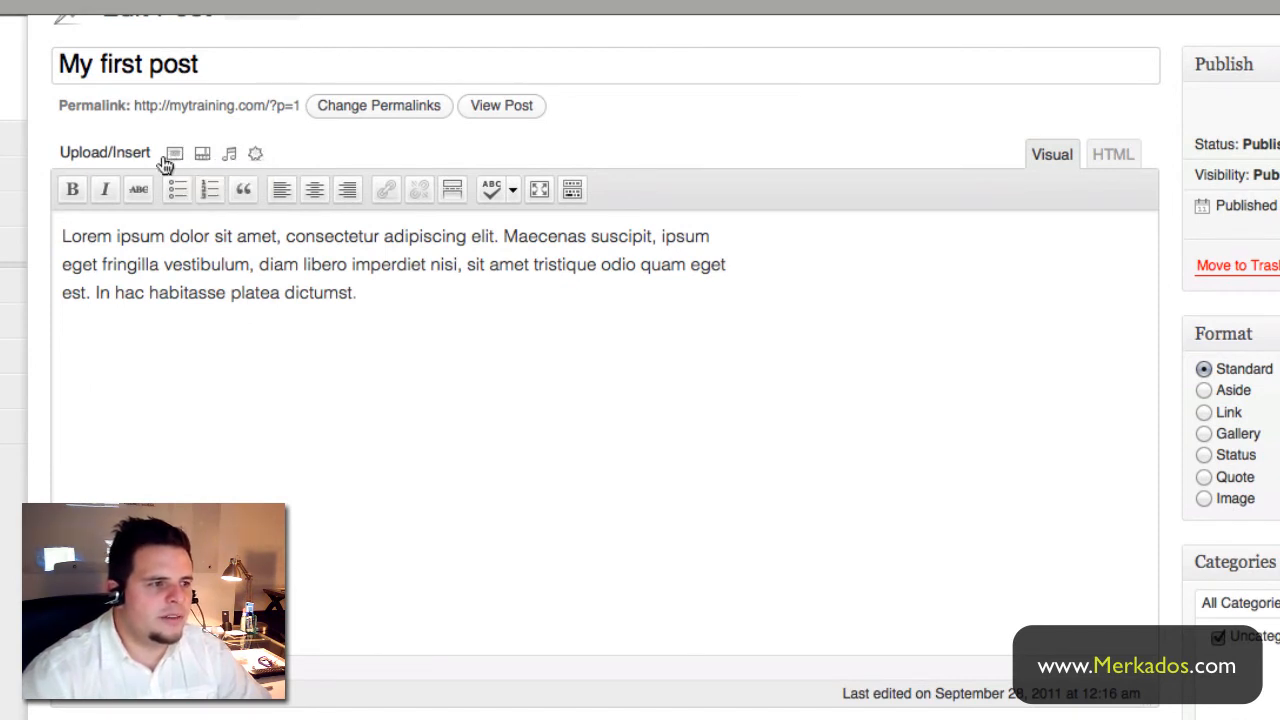
# - Bold 'habitasse platea dictumst.' and 'vestibulum', and italicize 'consectetur adipiscing elit'
pyautogui.moveTo(360, 293); pyautogui.dragTo(151, 297)
pyautogui.click(81, 190)
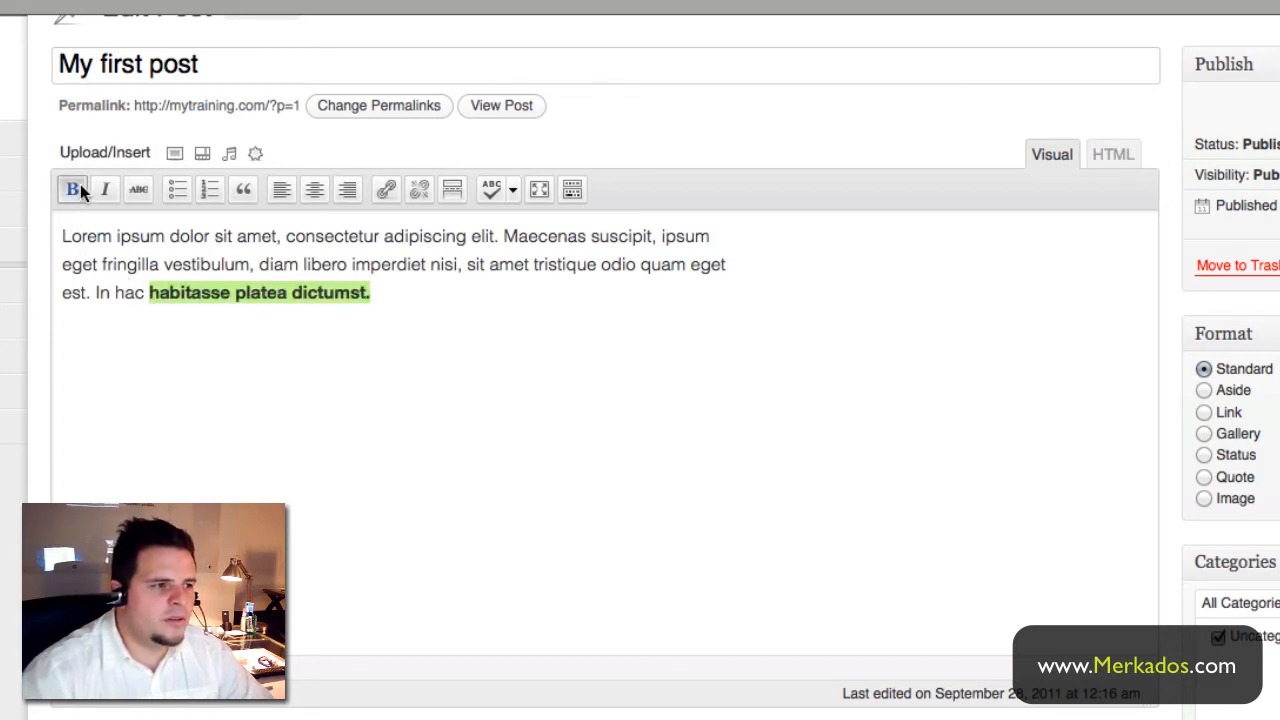
pyautogui.click(312, 264)
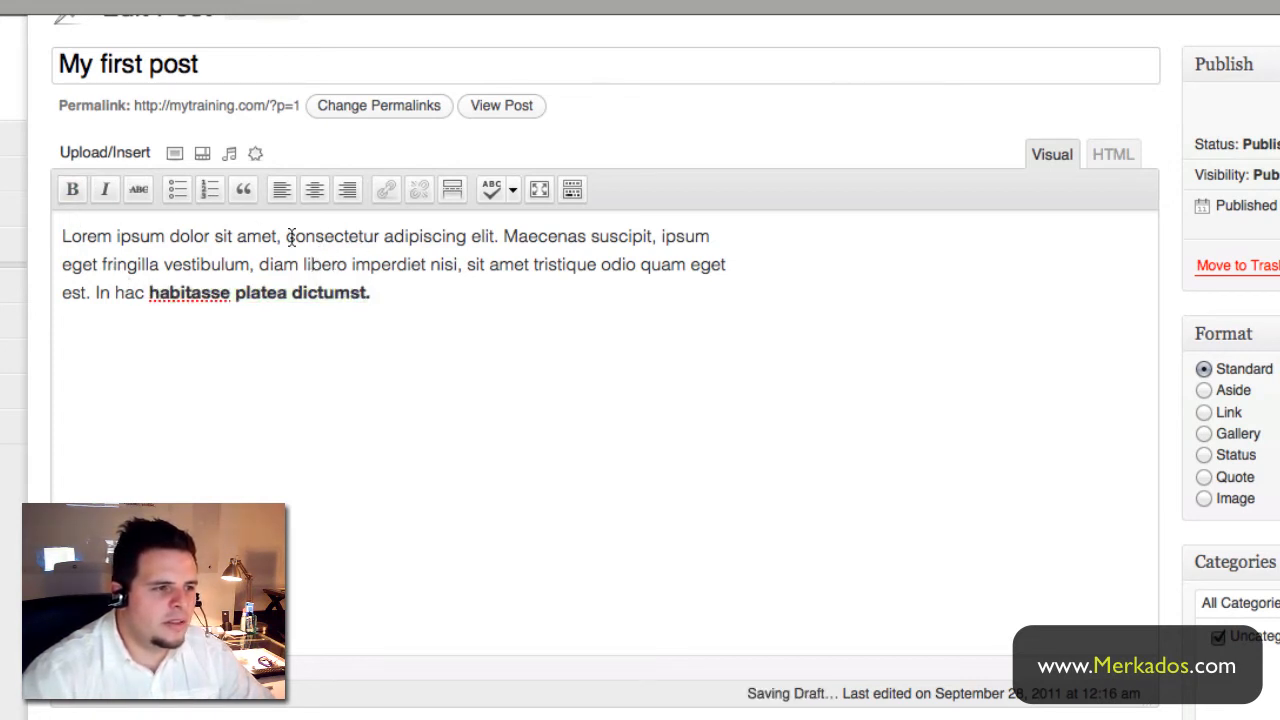
pyautogui.moveTo(286, 236); pyautogui.dragTo(497, 244)
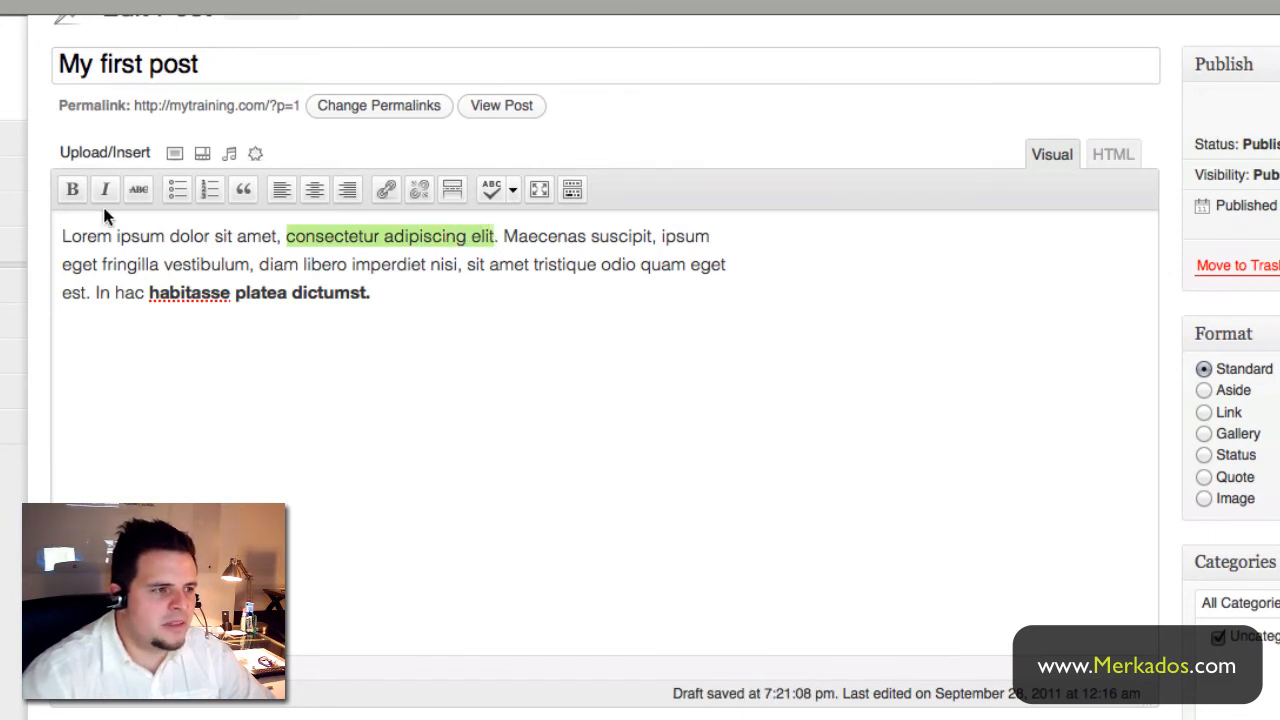
pyautogui.click(528, 236)
pyautogui.moveTo(162, 264); pyautogui.dragTo(252, 266)
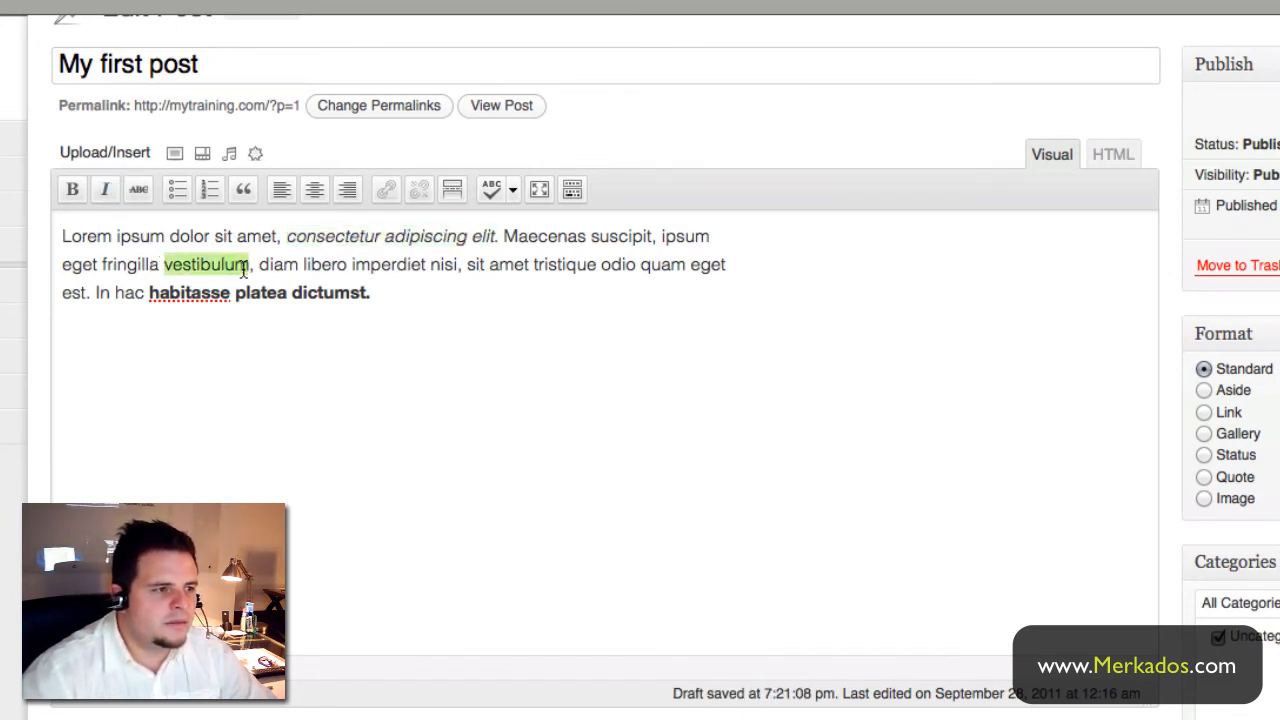
pyautogui.click(72, 189)
# - Add the word 'Merkados' at the end of the paragraph and select it
pyautogui.click(440, 305)
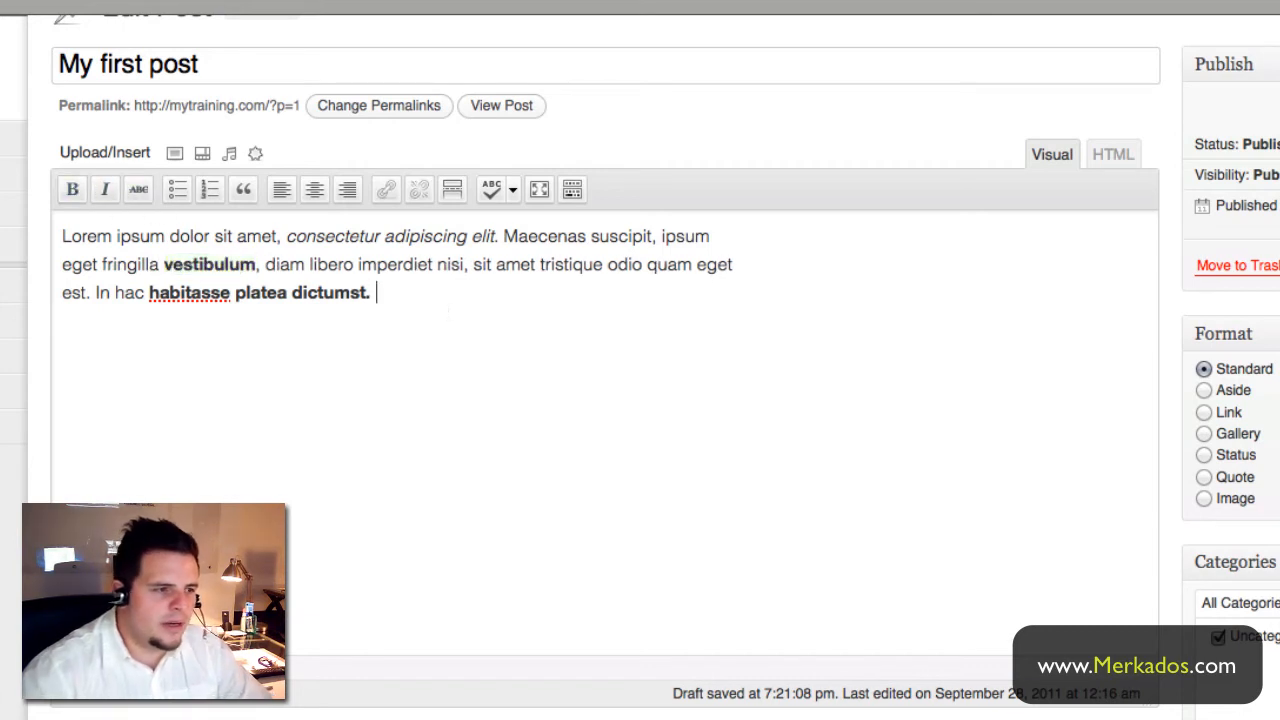
pyautogui.write('Merkados')
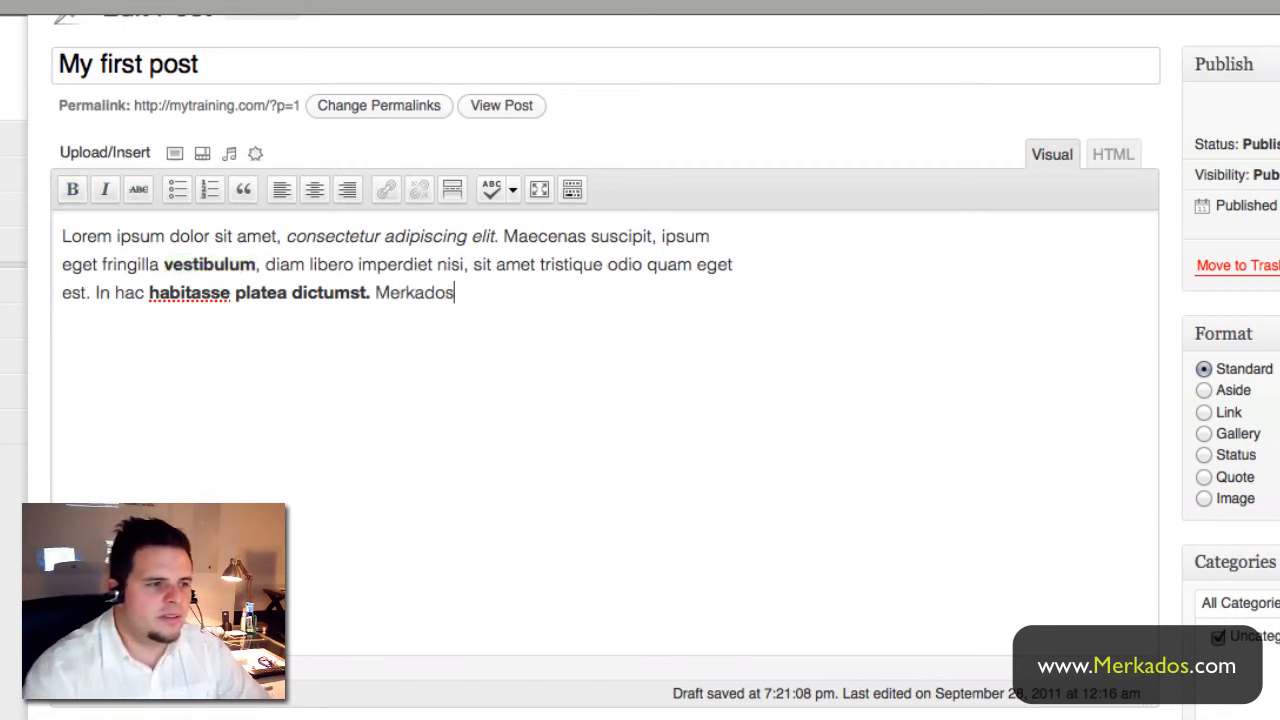
pyautogui.moveTo(377, 292); pyautogui.dragTo(455, 292)
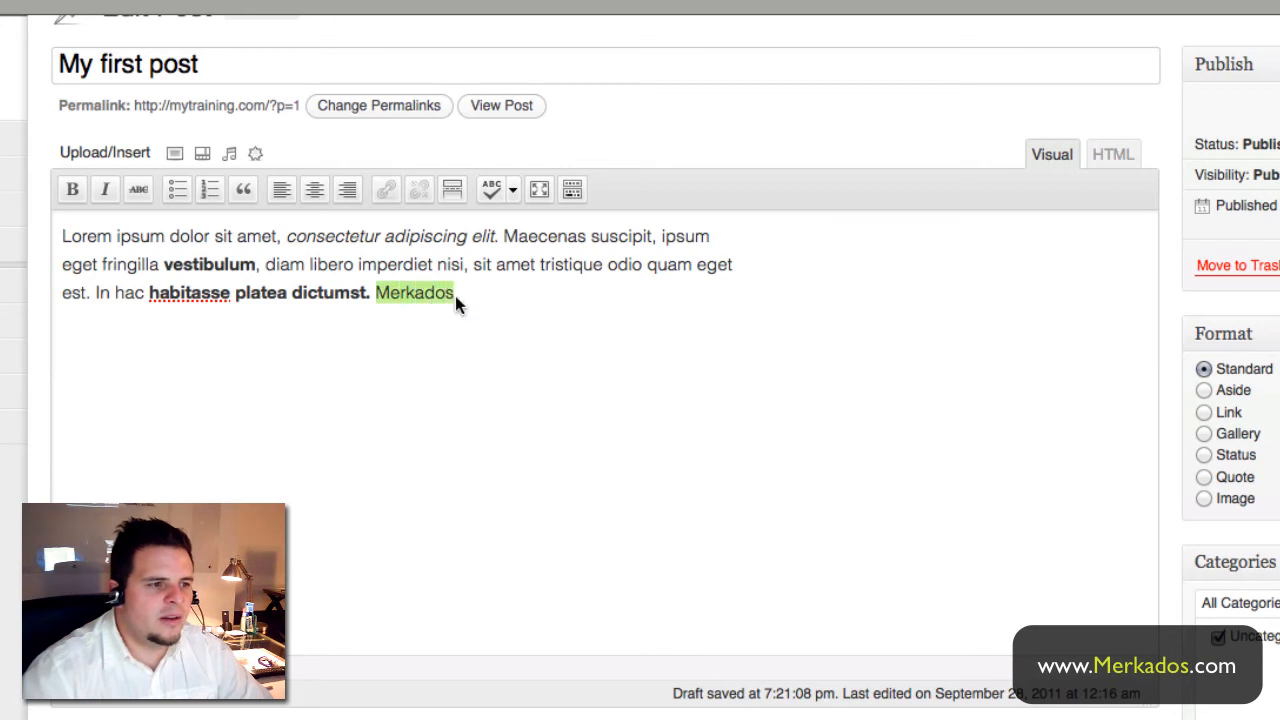
pyautogui.click(389, 187)
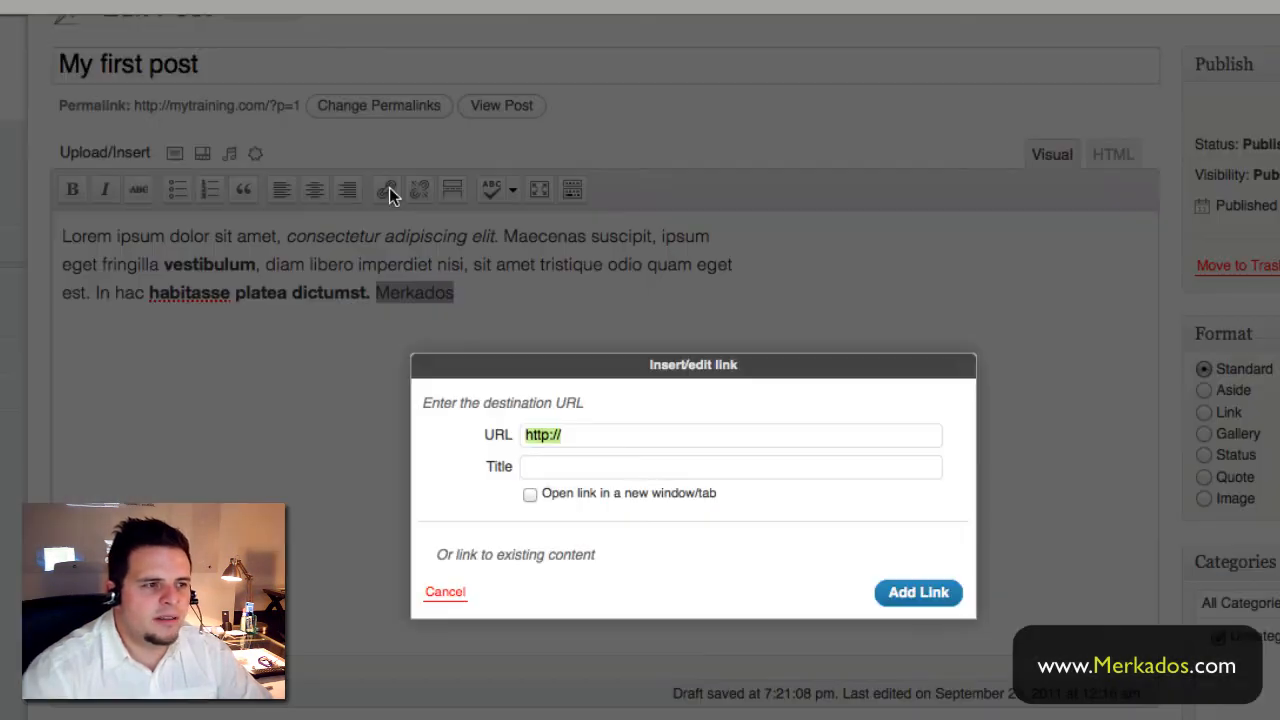
pyautogui.click(600, 434)
pyautogui.write('www.merkados.com')
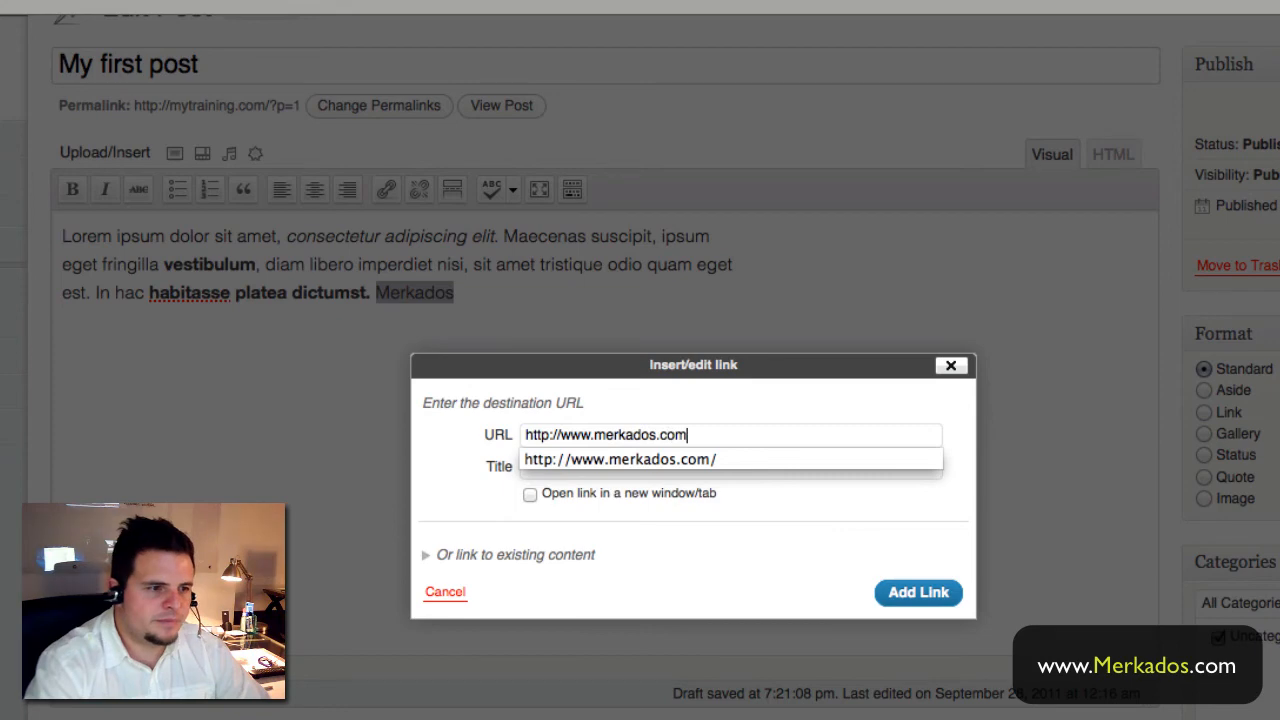
pyautogui.press('Return')
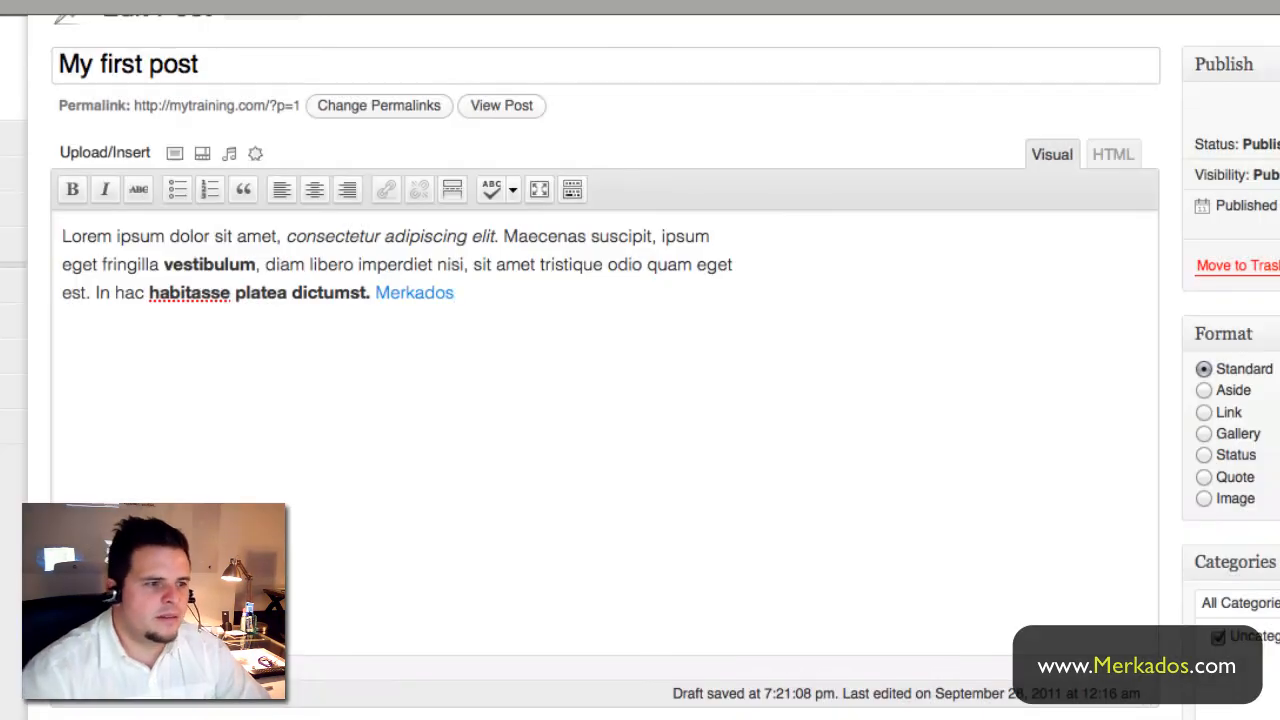
# - Append 'this is great.' right after the Merkados link
pyautogui.click(414, 290)
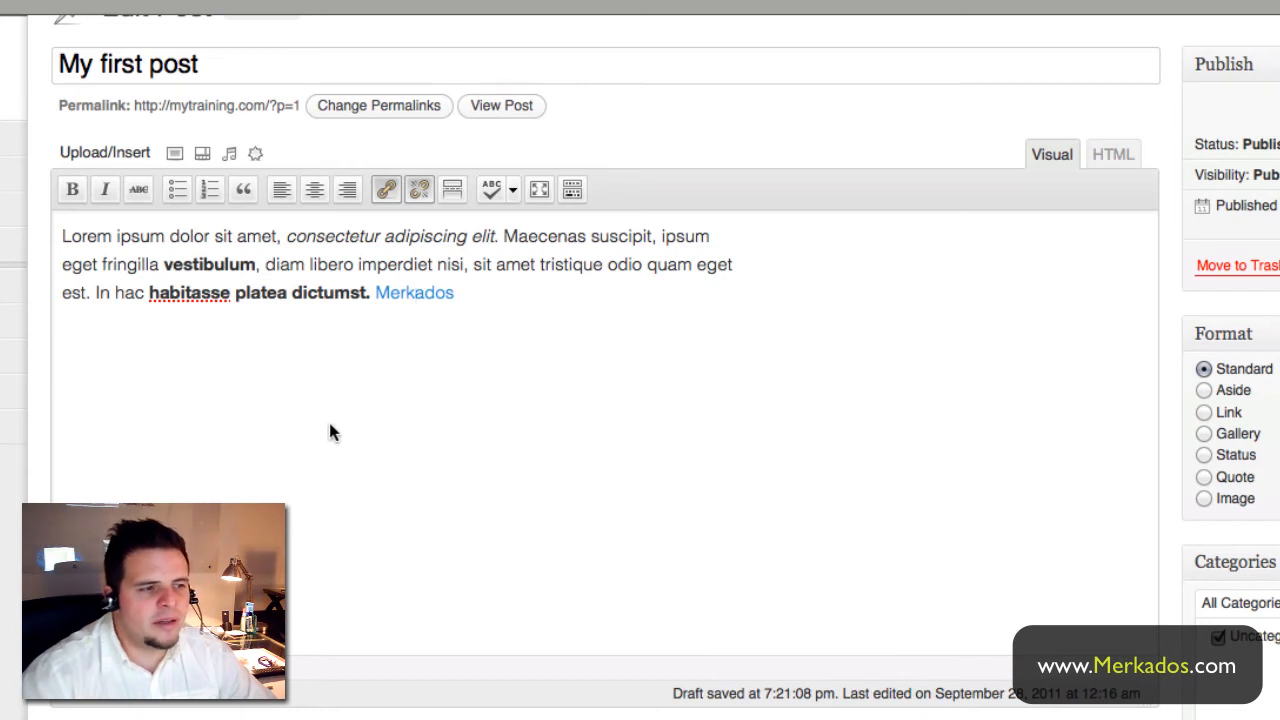
pyautogui.click(480, 384)
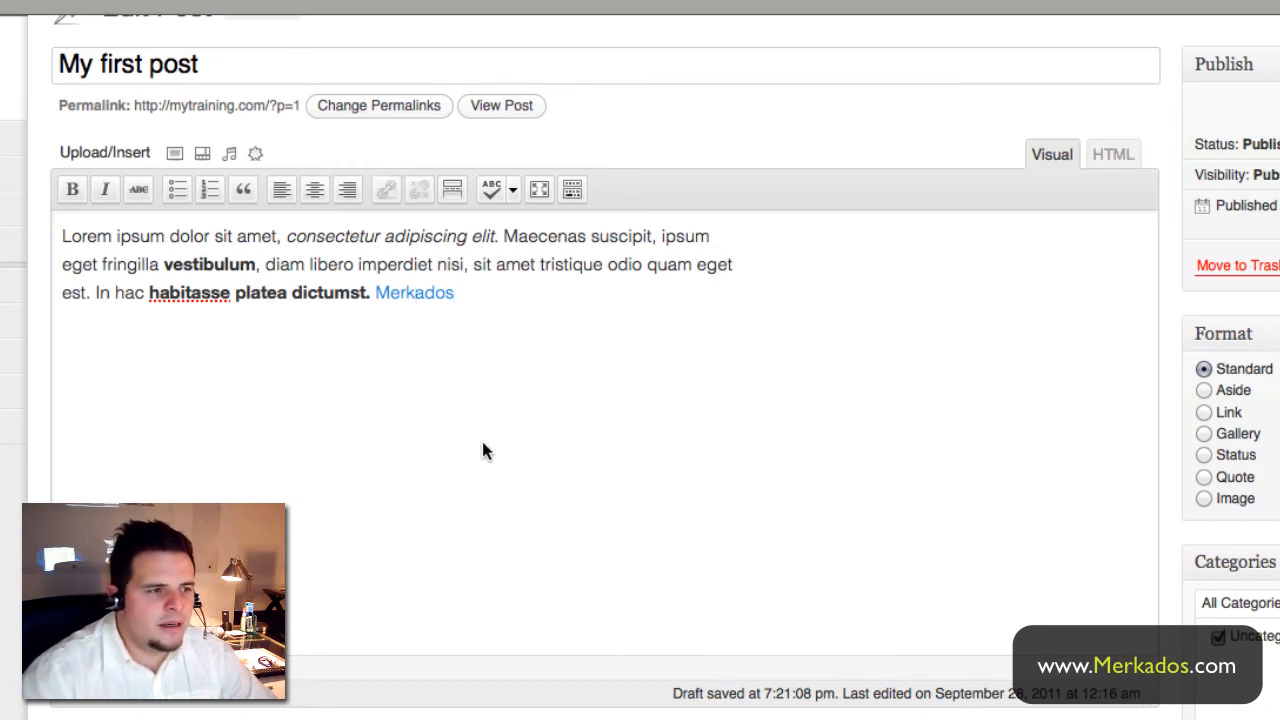
pyautogui.write('this ')
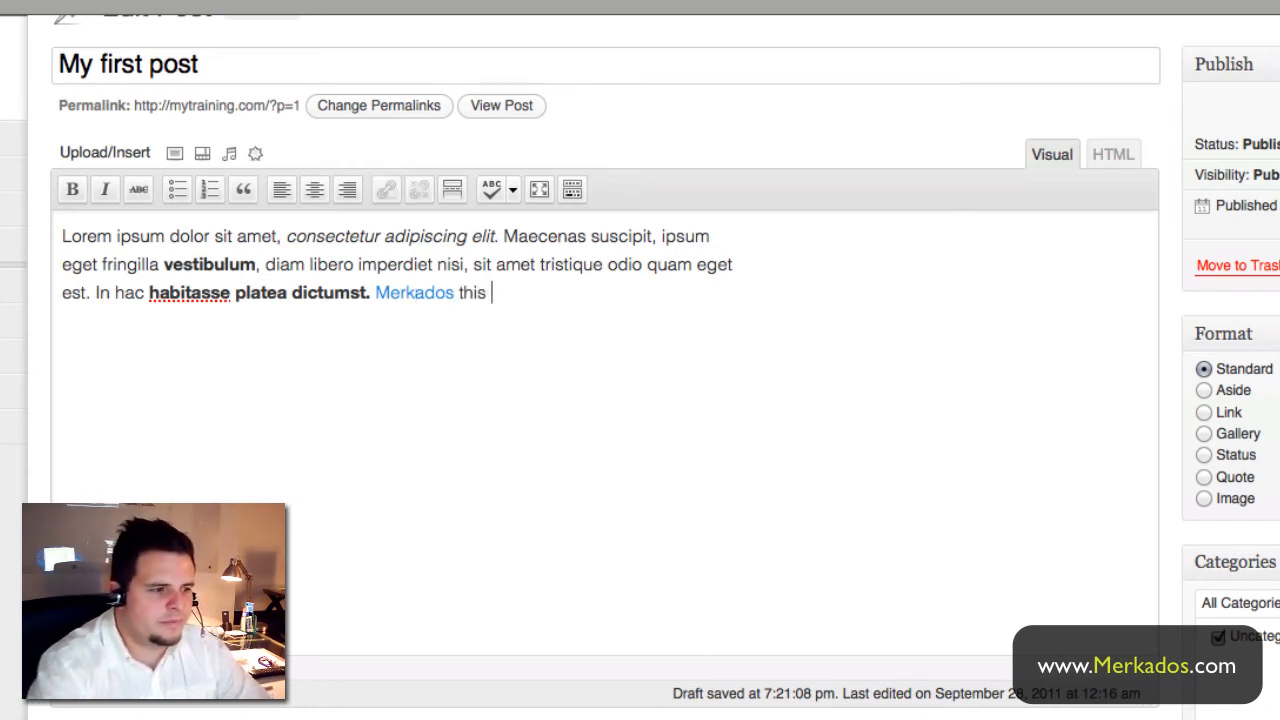
pyautogui.write('is great.')
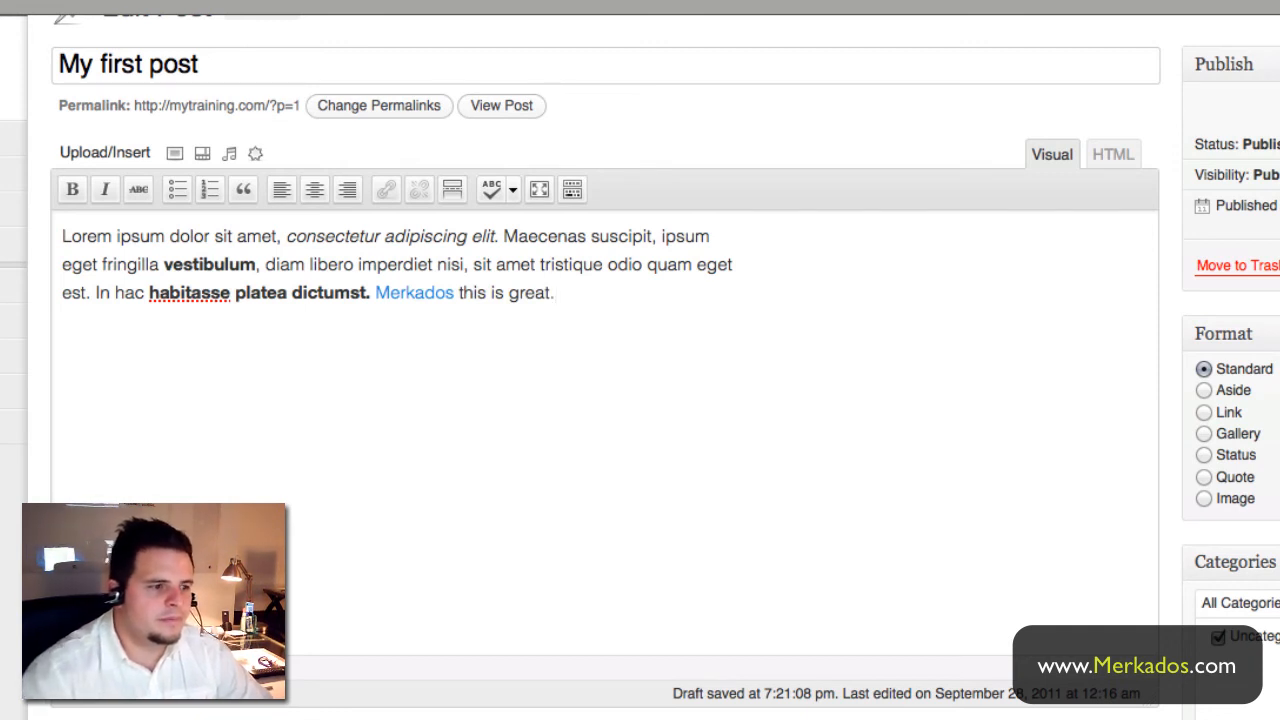
pyautogui.click(596, 264)
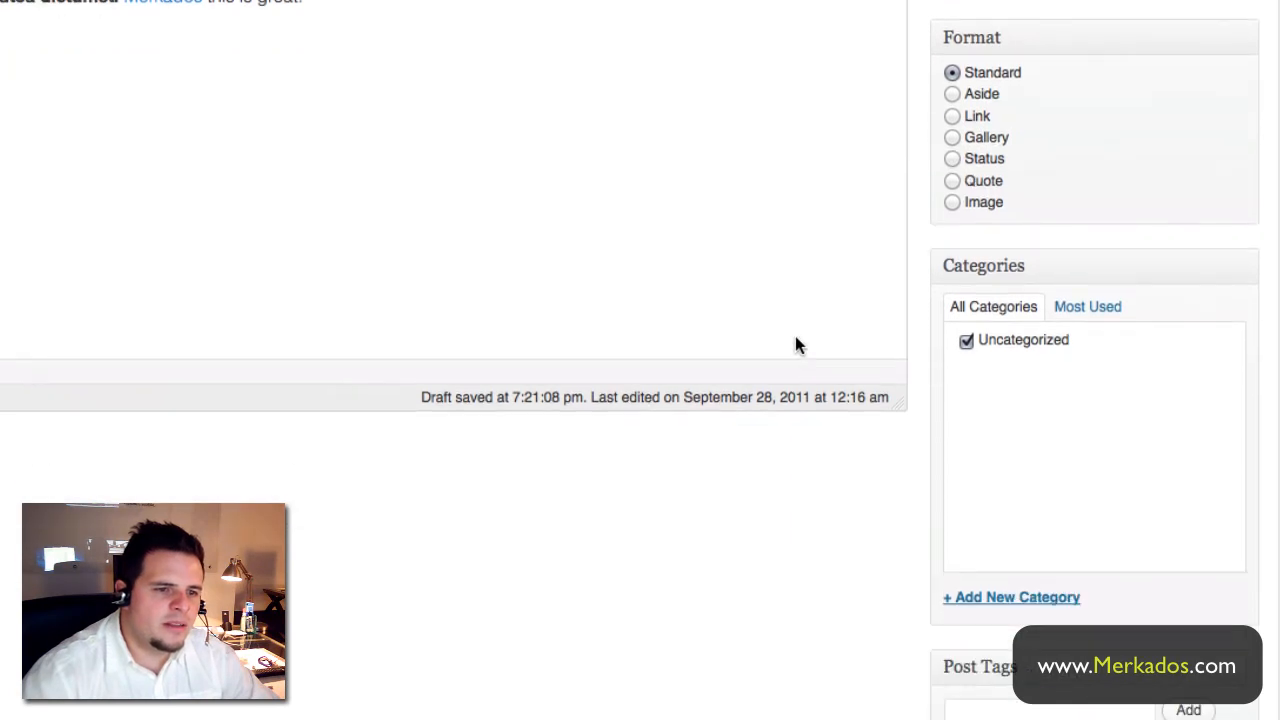
# - Create a new 'My Posts' category for the post and uncheck Uncategorized
pyautogui.click(981, 599)
pyautogui.scroll(-3, 896, 577)
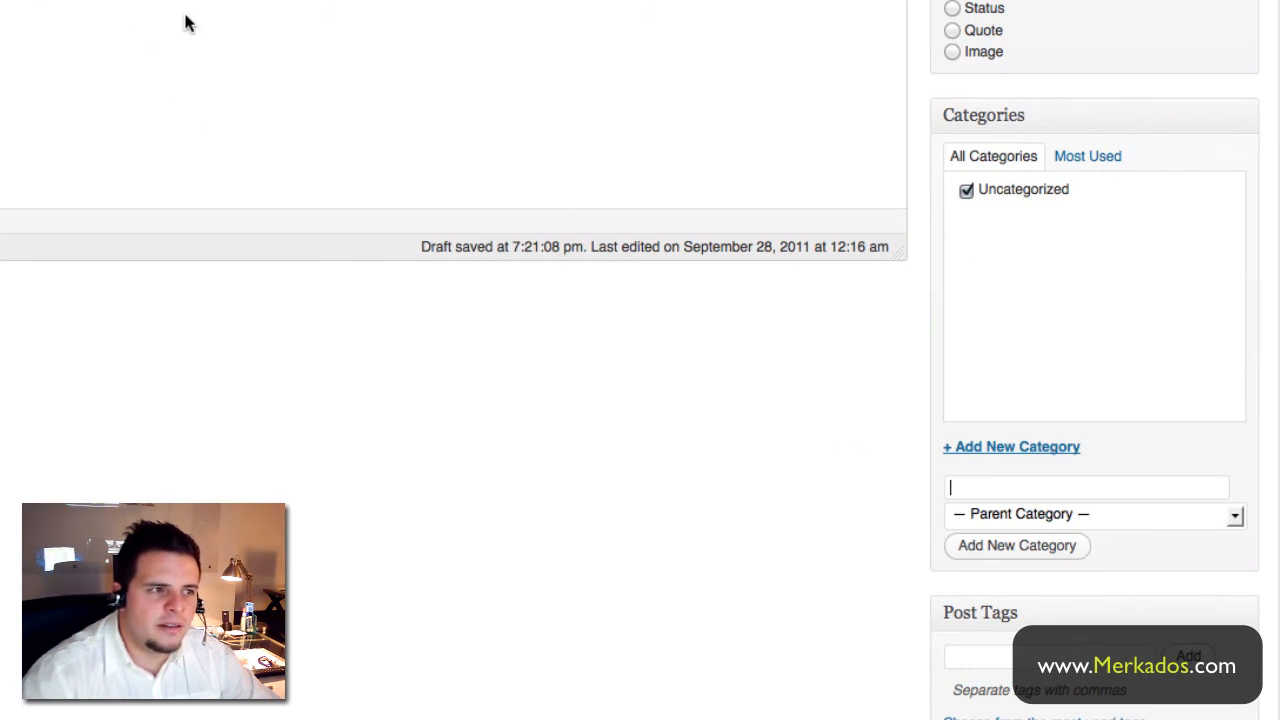
pyautogui.scroll(4, 322, 60)
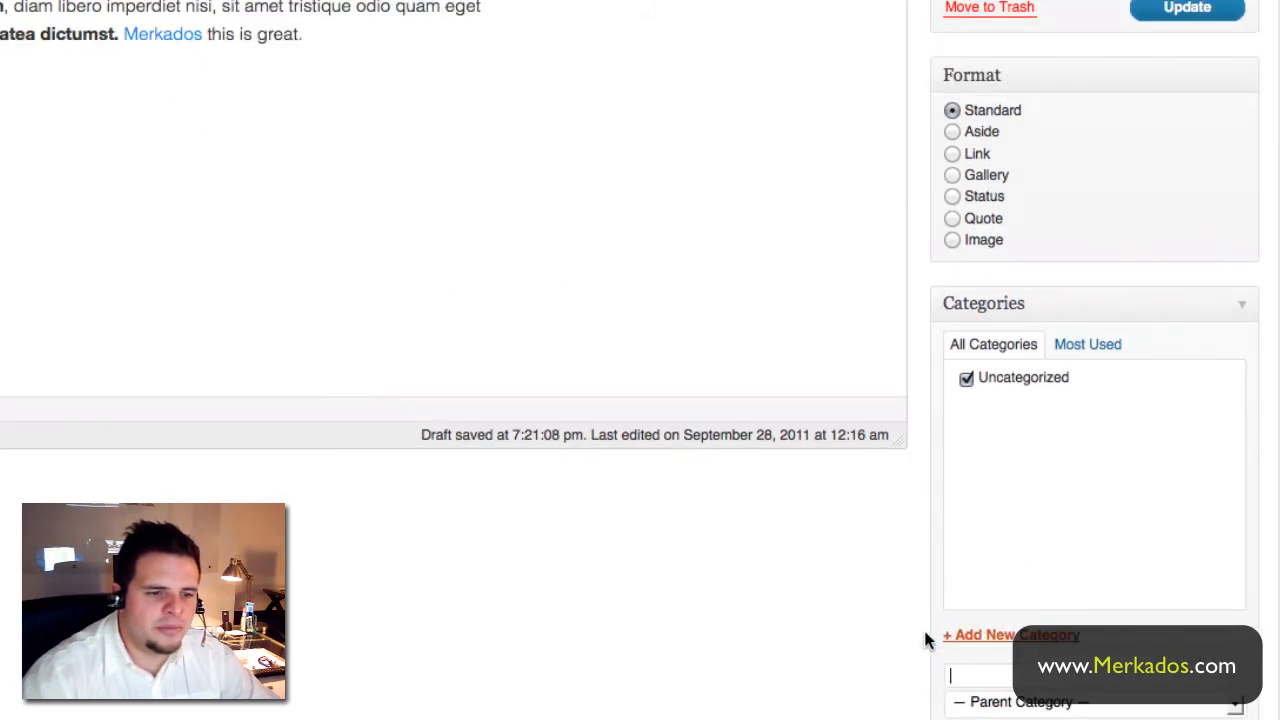
pyautogui.scroll(-2, 940, 620)
pyautogui.click(961, 581)
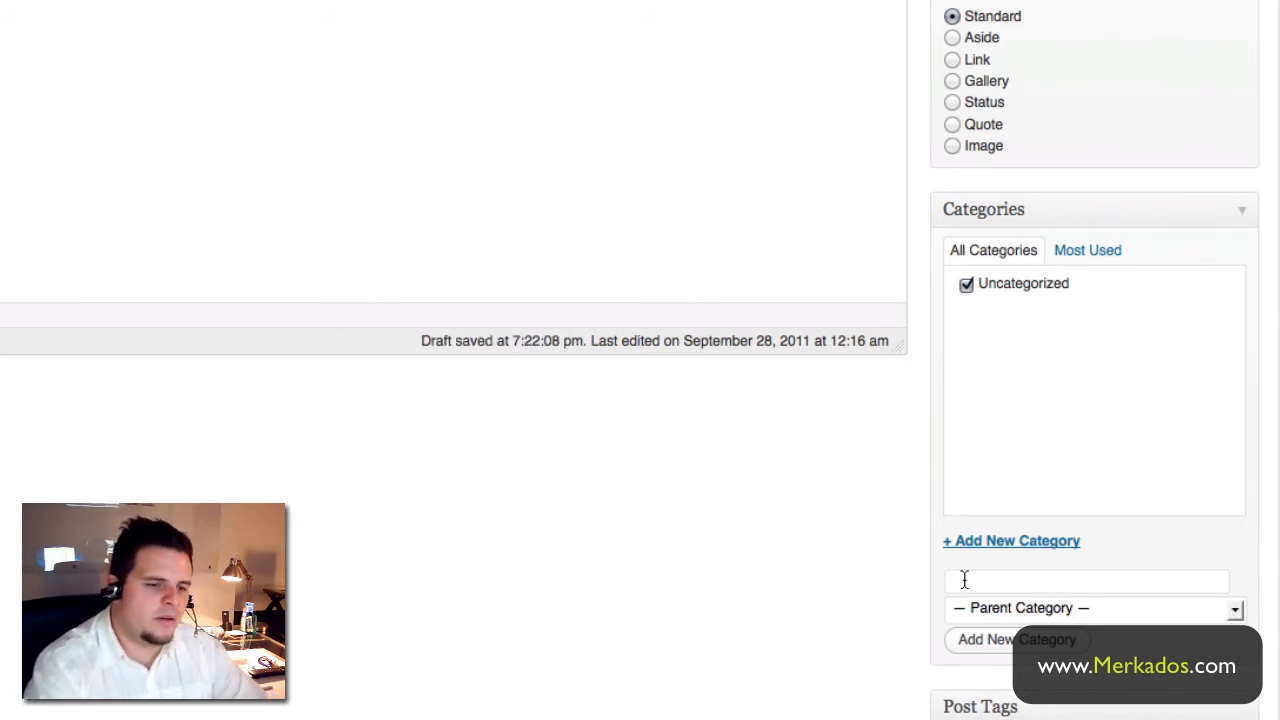
pyautogui.write('My Po')
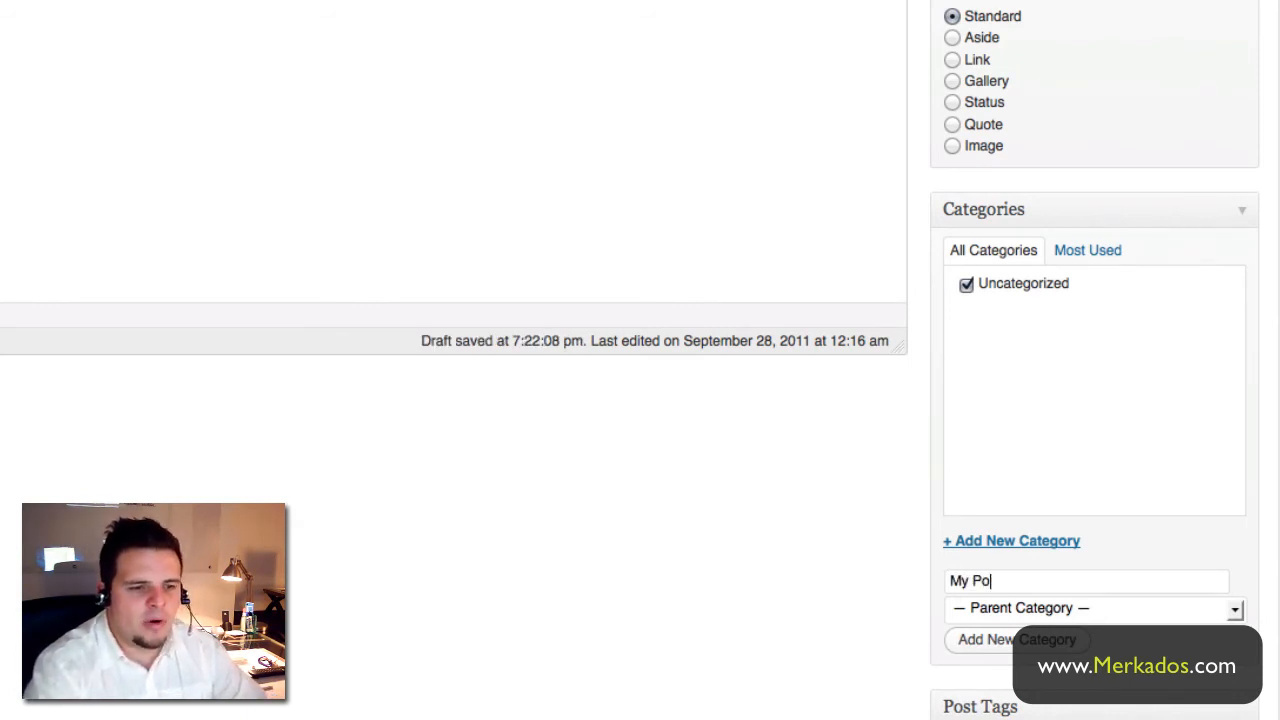
pyautogui.write('sts')
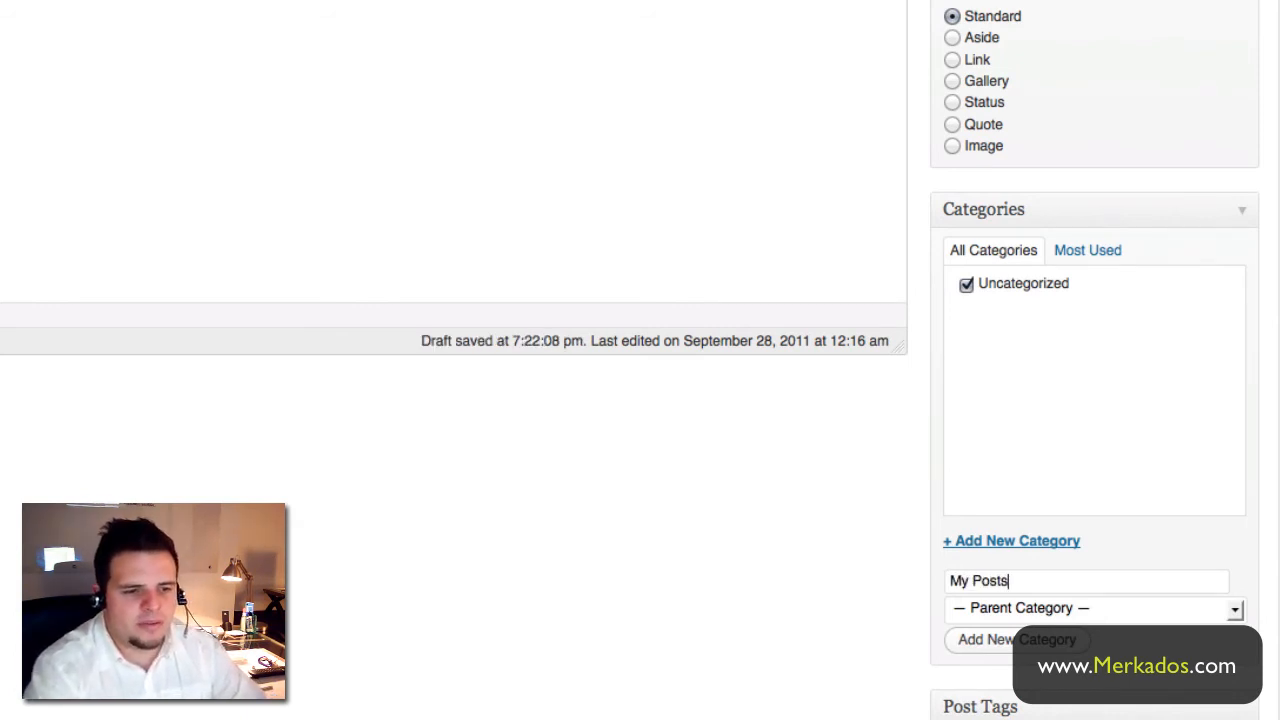
pyautogui.click(1020, 641)
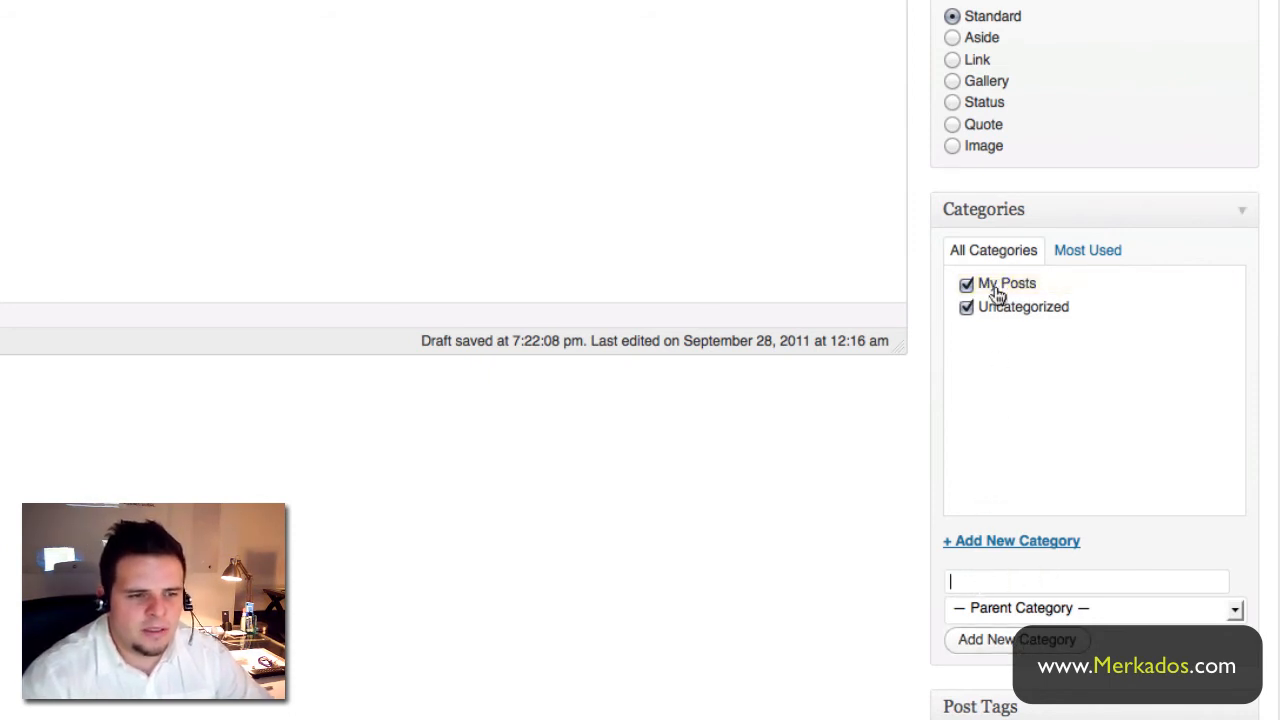
pyautogui.click(966, 307)
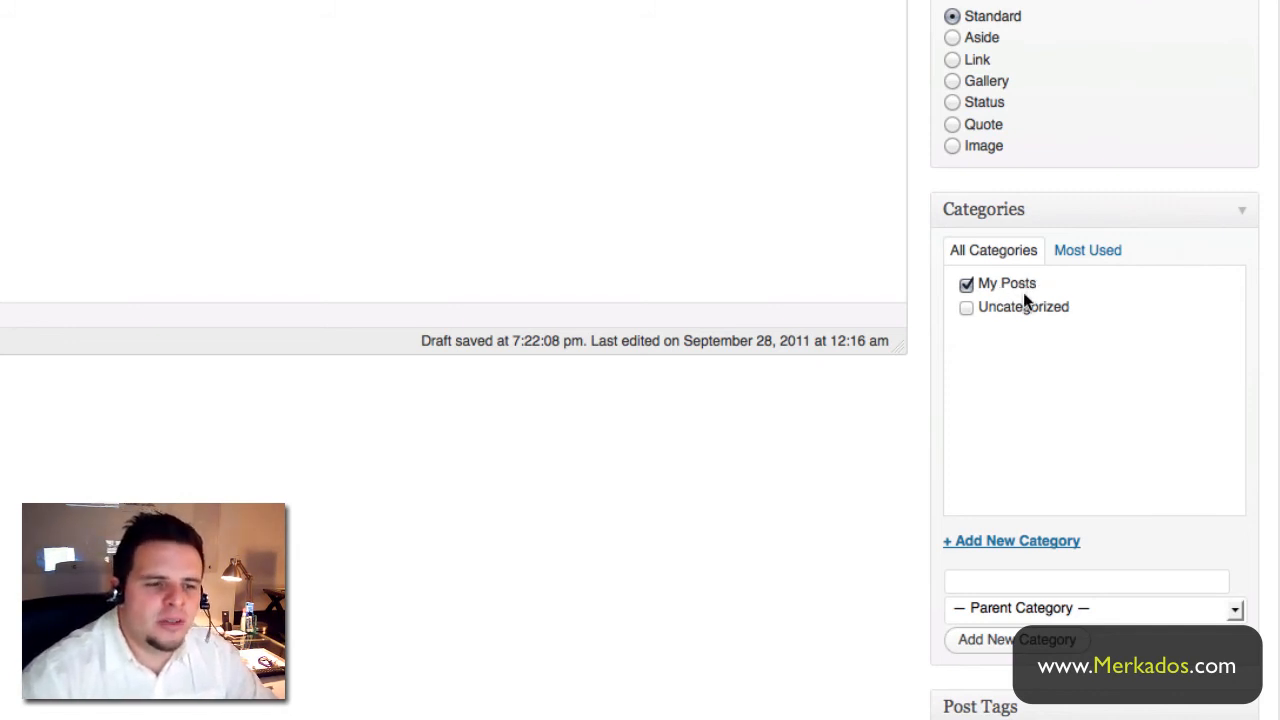
# - Add the 'my dog' tag in Post Tags, then update the published 'My first post'
pyautogui.scroll(4, 994, 410)
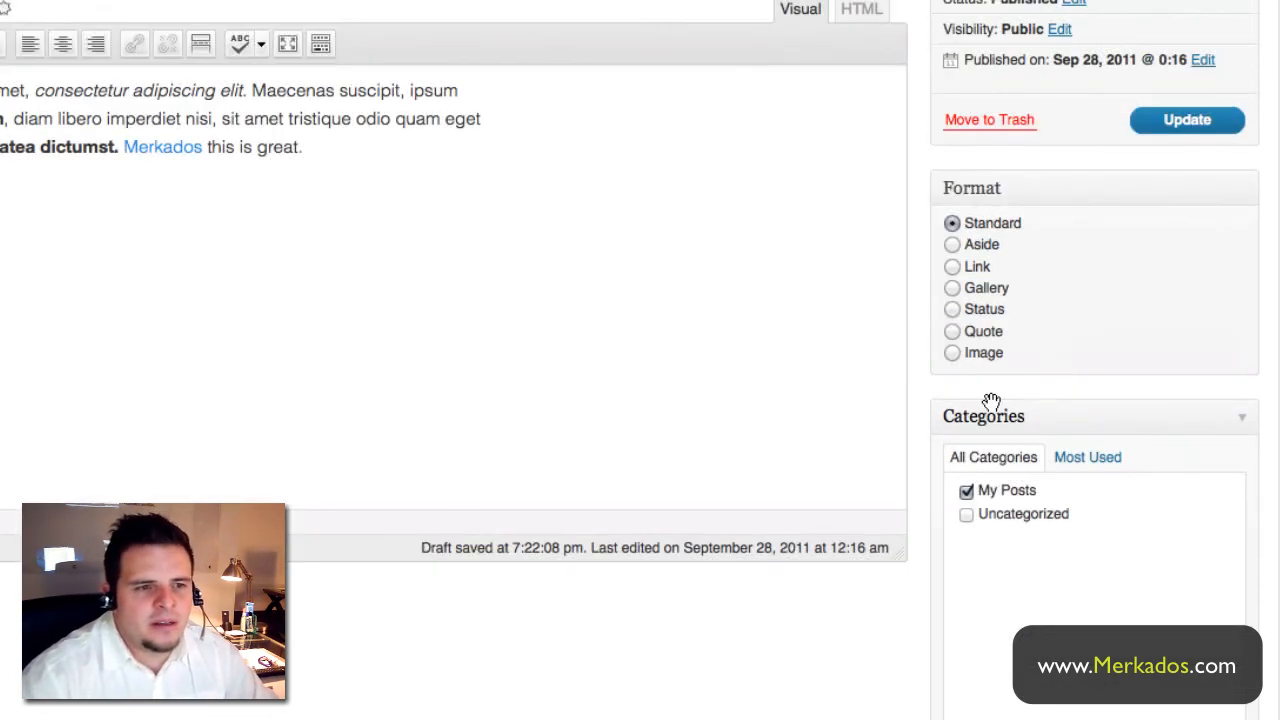
pyautogui.scroll(-8, 990, 406)
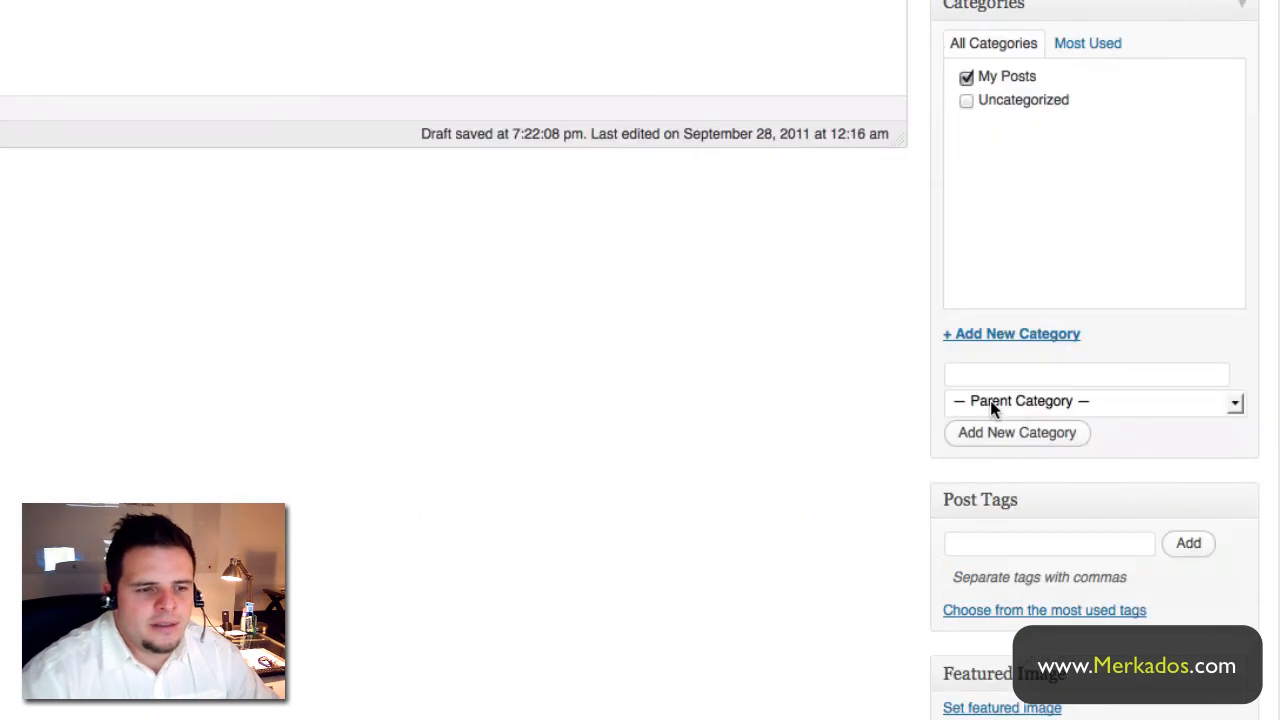
pyautogui.click(986, 543)
pyautogui.write('my dog')
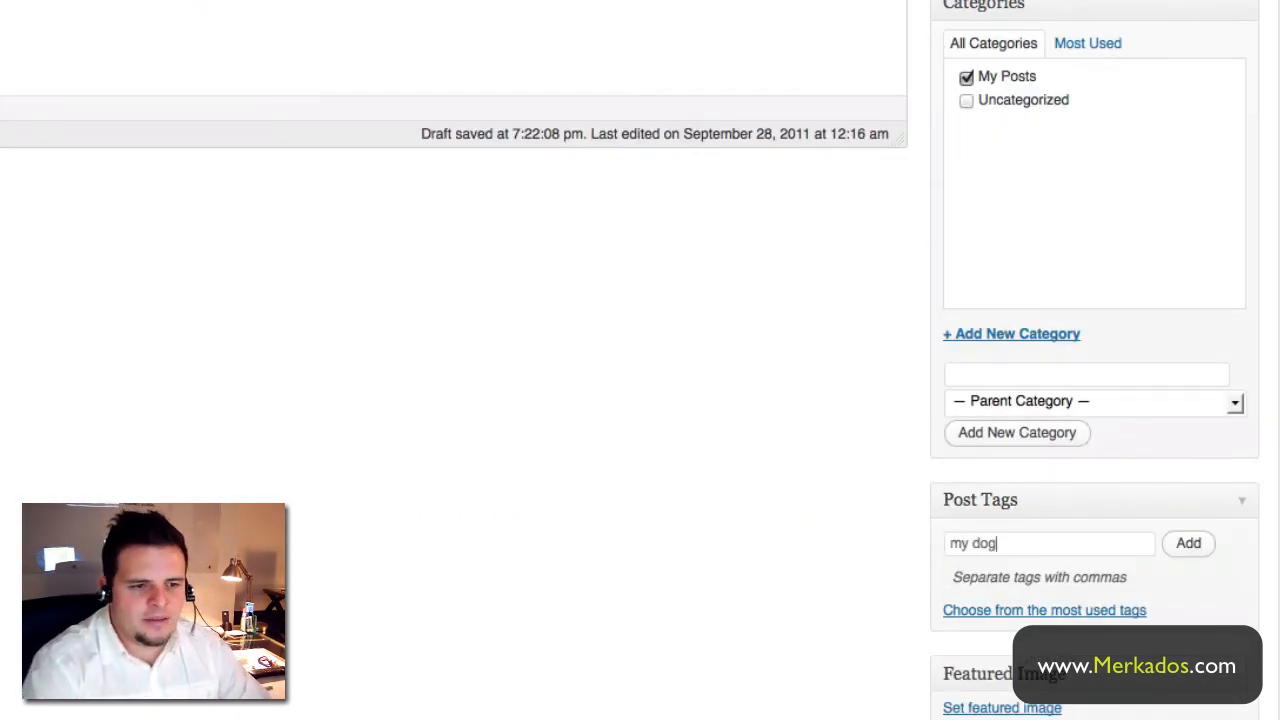
pyautogui.click(1200, 548)
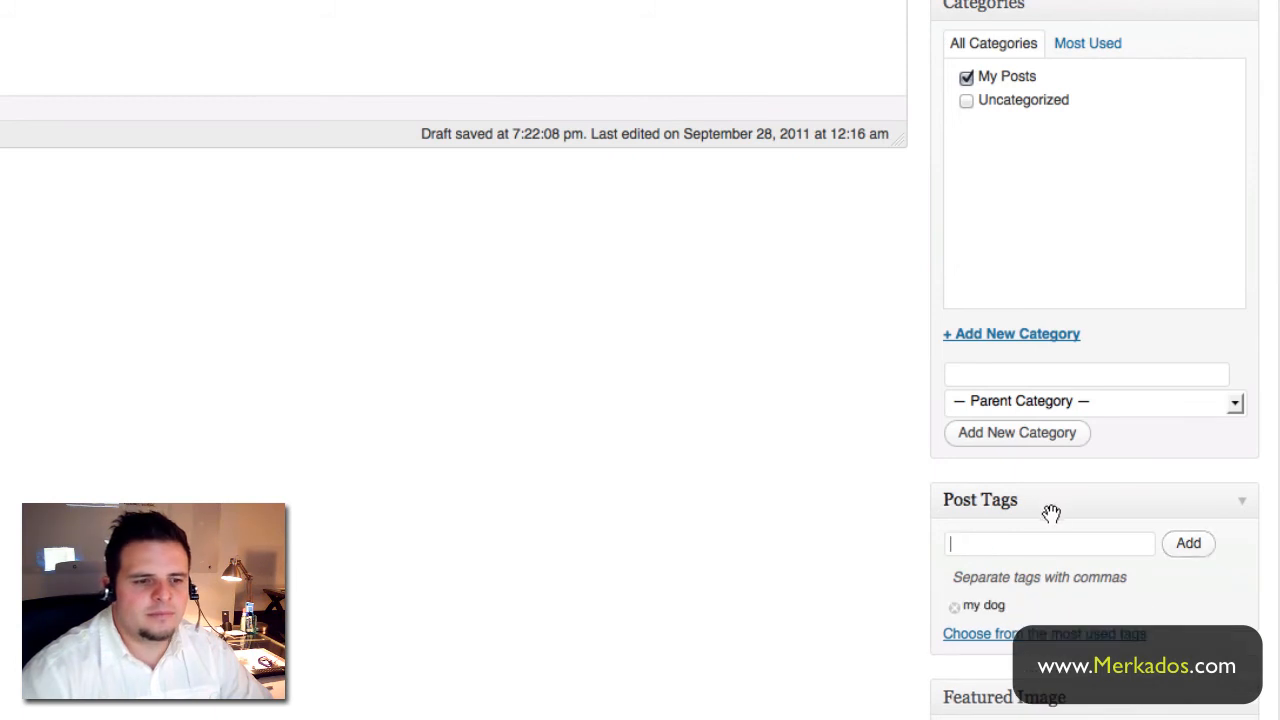
pyautogui.scroll(5, 863, 510)
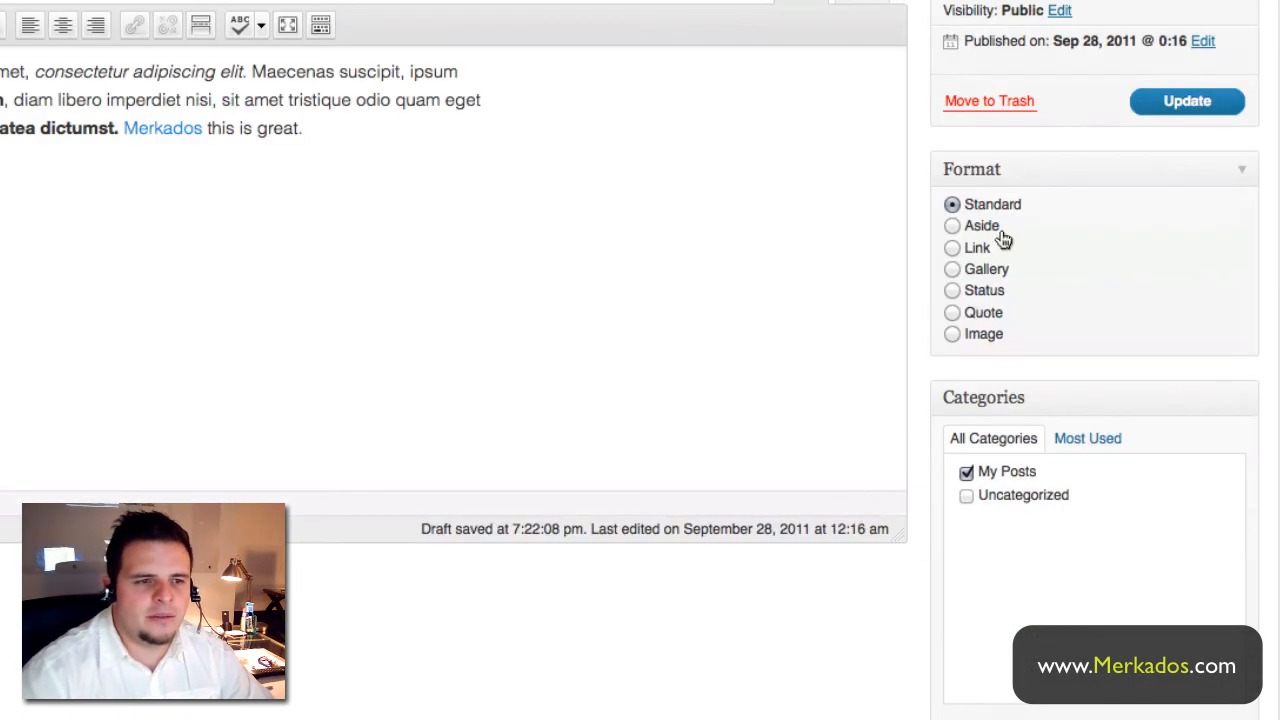
pyautogui.click(1190, 103)
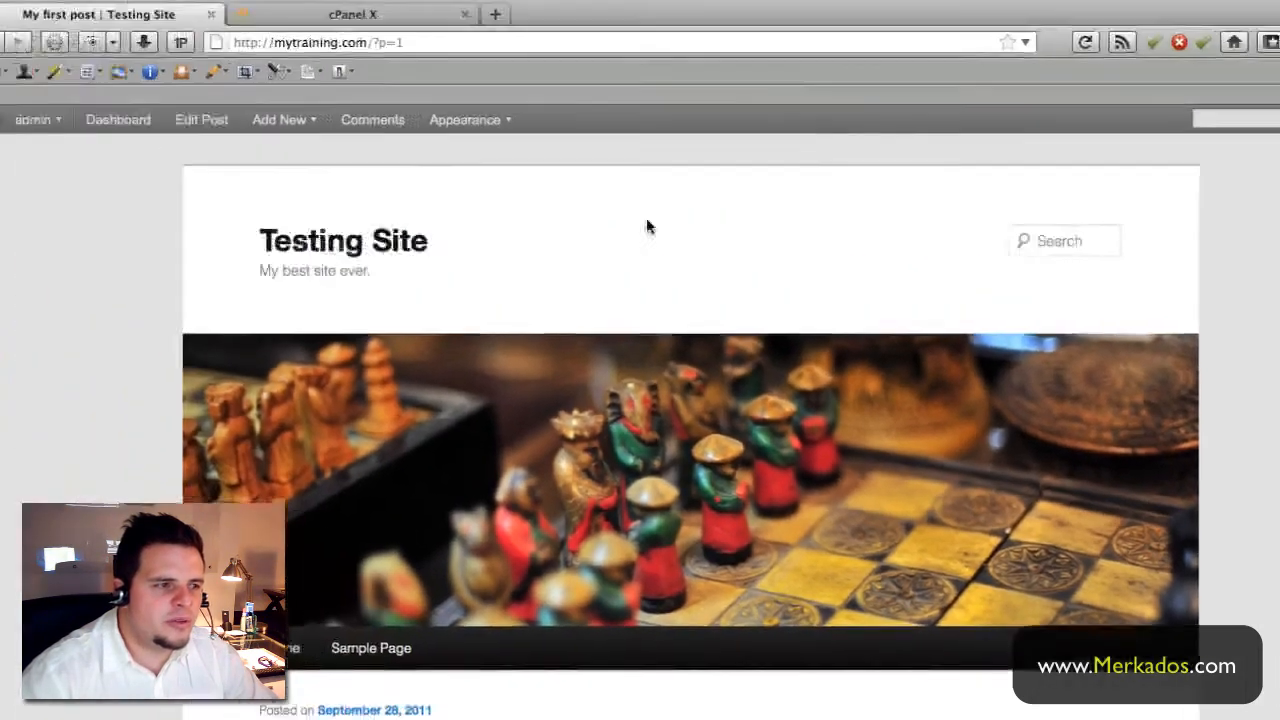
# - Scroll down the live 'My first post' page past its text, link, category and tag, then back up
pyautogui.scroll(-1, 600, 345)
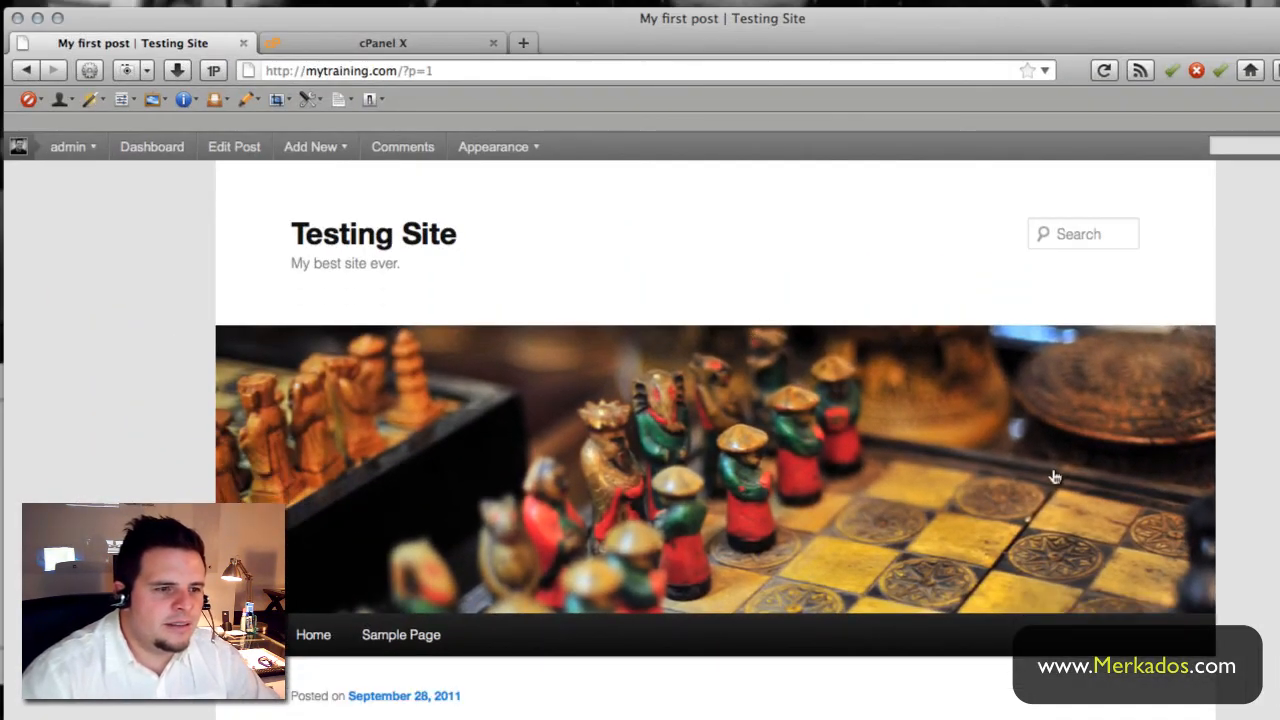
pyautogui.scroll(-1, 996, 555)
pyautogui.scroll(-5, 996, 560)
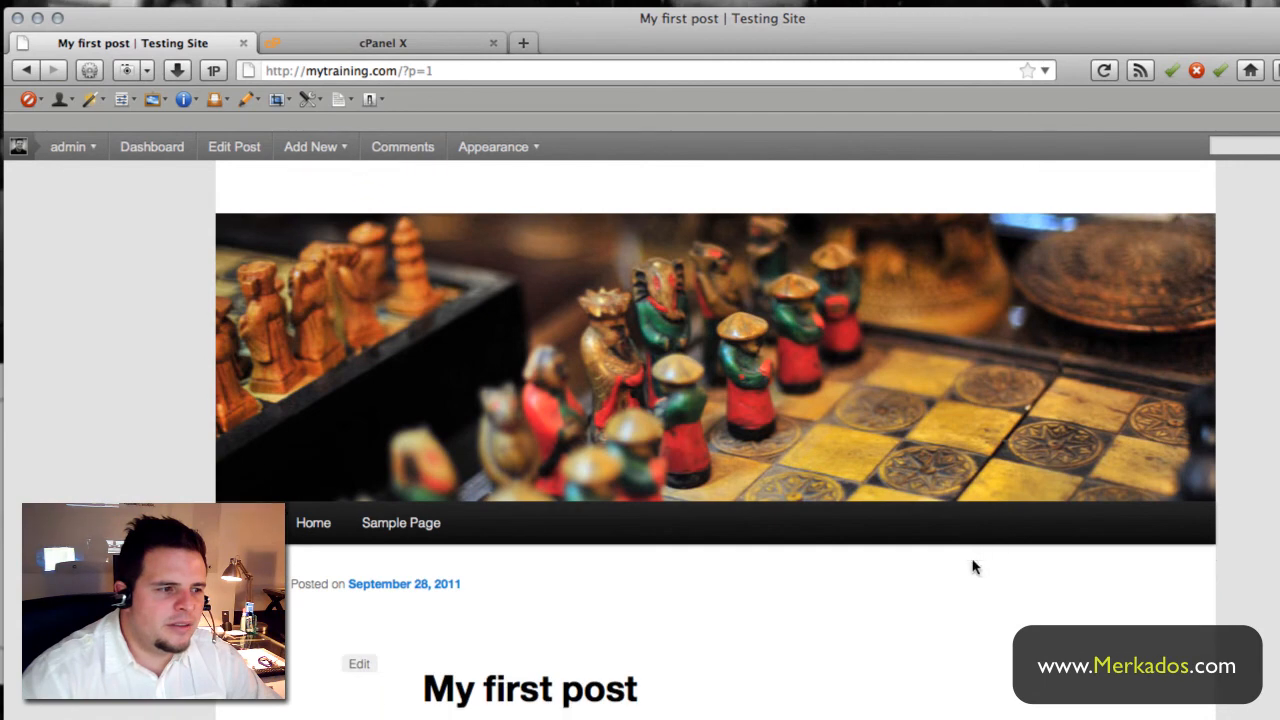
pyautogui.scroll(-6, 480, 475)
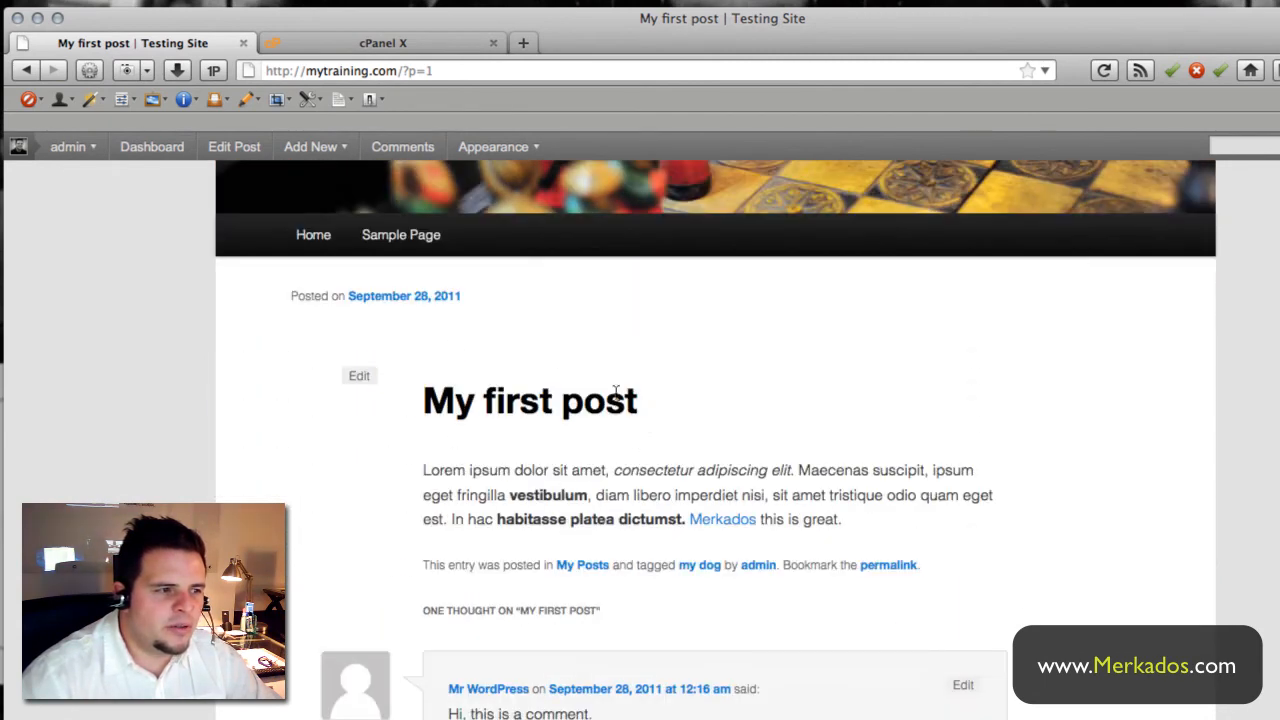
pyautogui.scroll(-5, 619, 495)
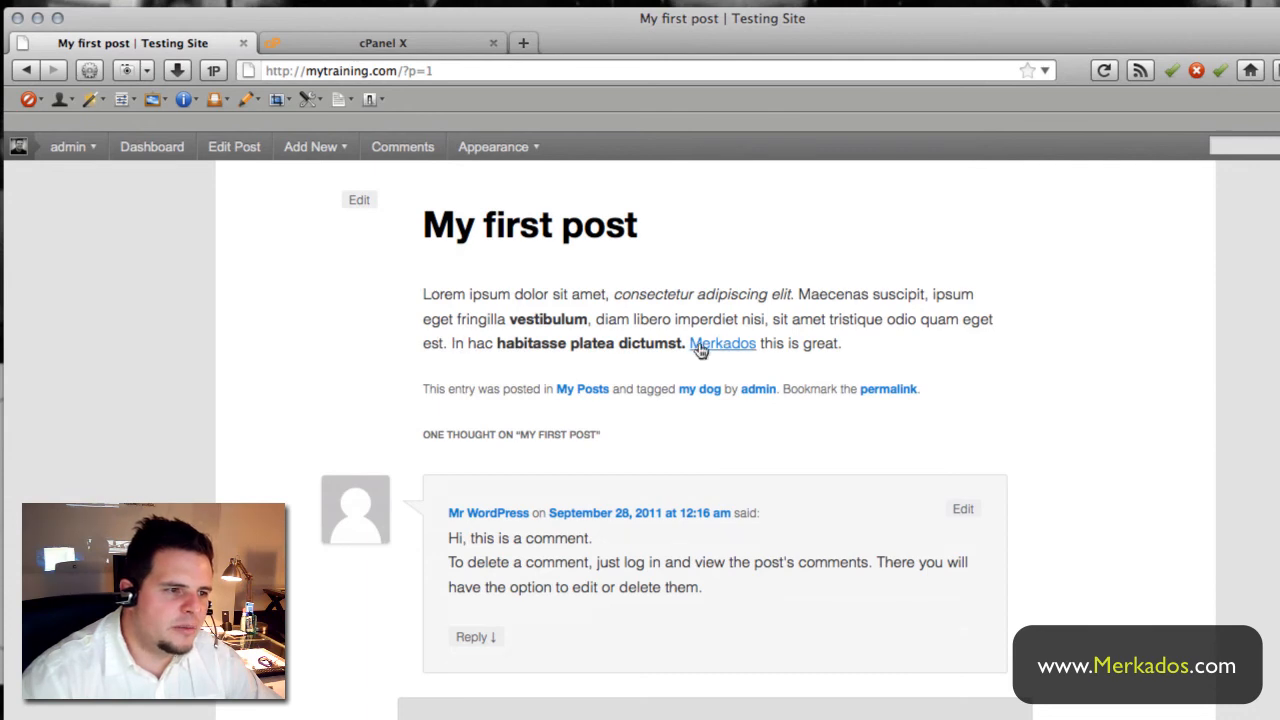
pyautogui.scroll(-9, 725, 360)
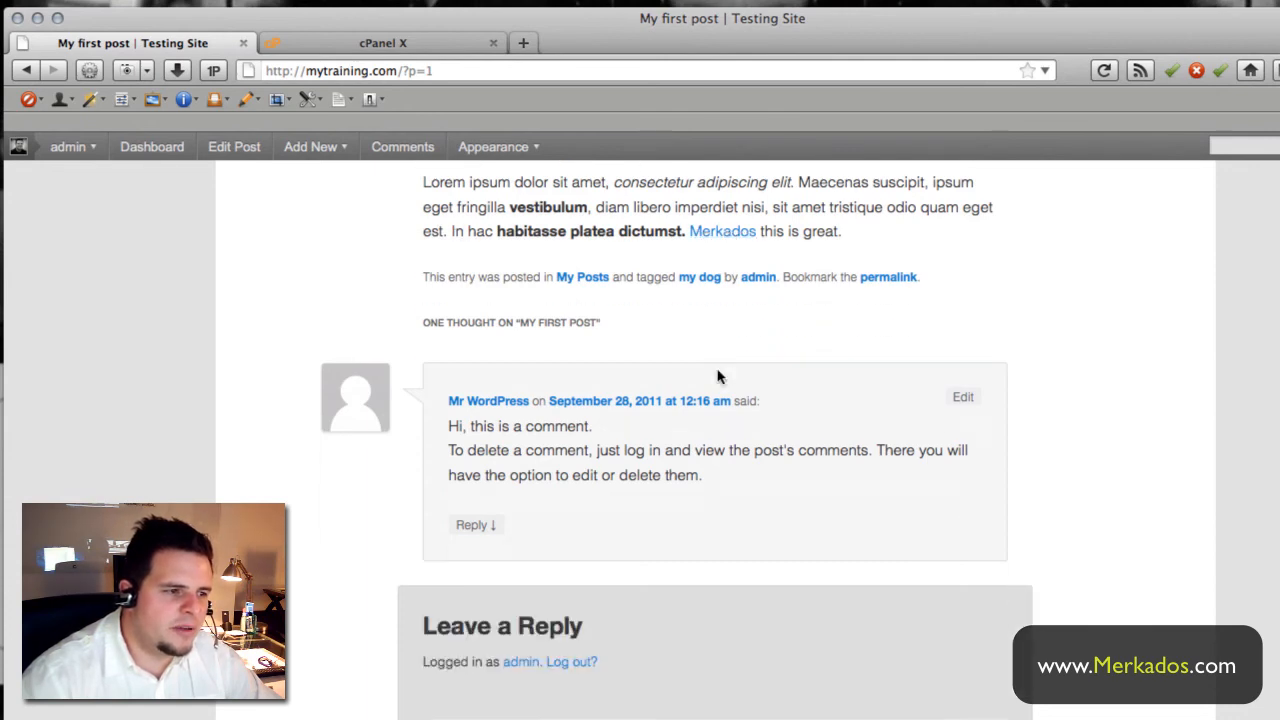
pyautogui.scroll(20, 749, 389)
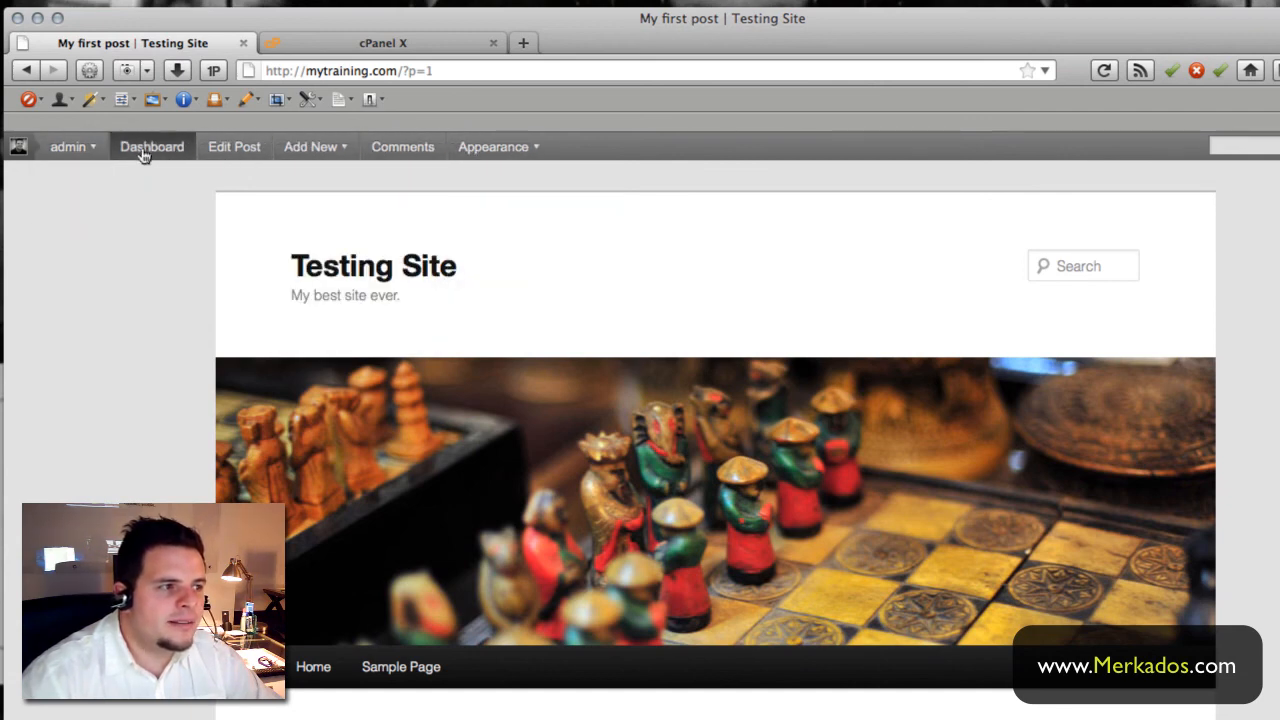
pyautogui.moveTo(56, 158)
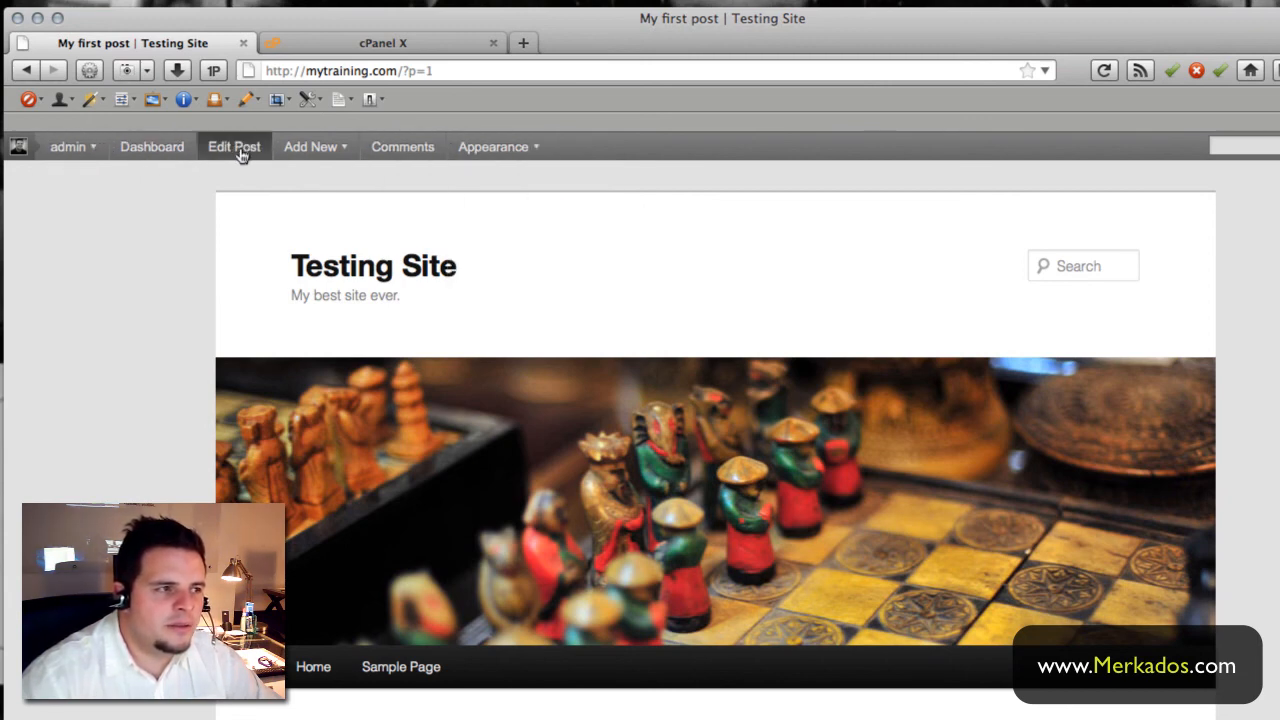
pyautogui.moveTo(312, 150)
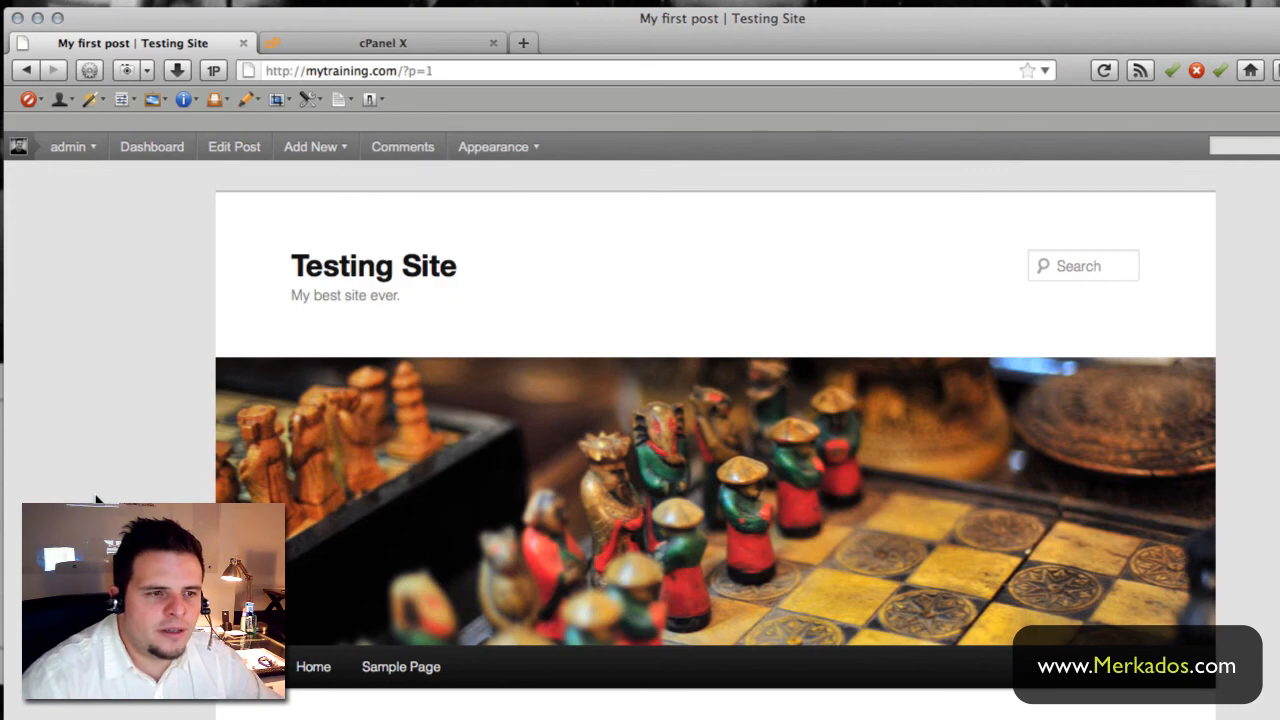
pyautogui.scroll(-3, 716, 432)
pyautogui.scroll(3, 716, 432)
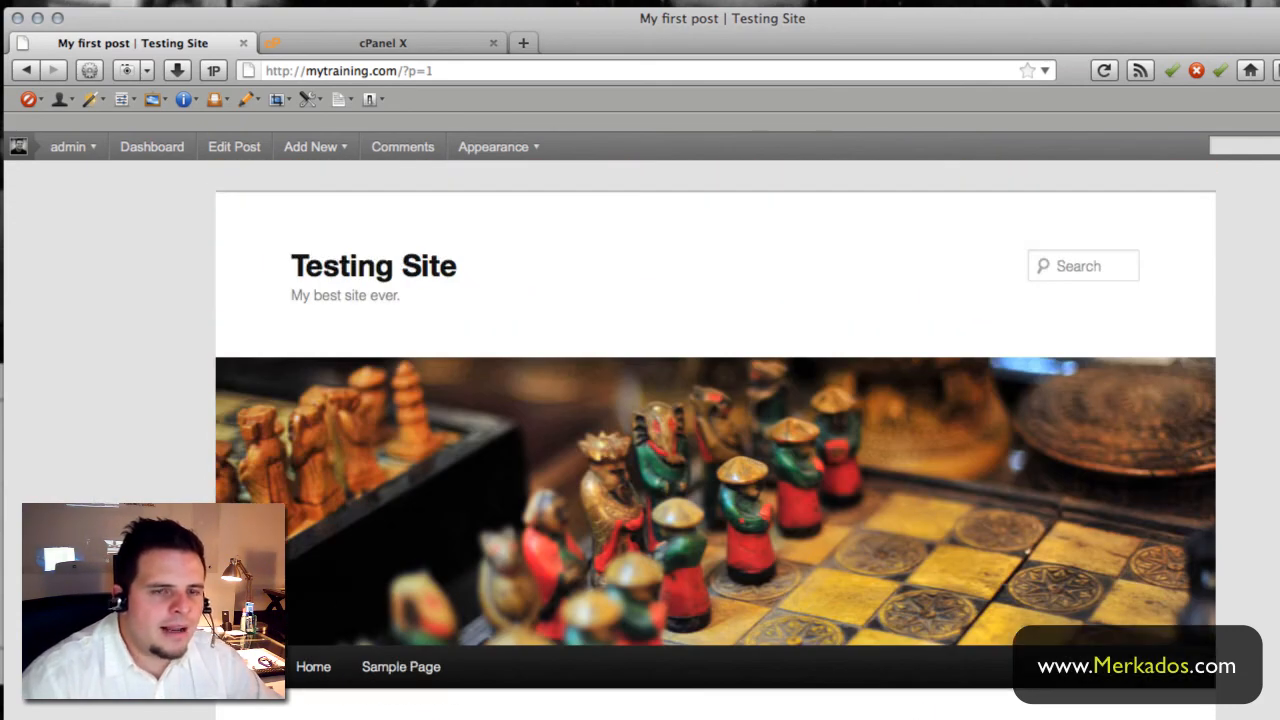